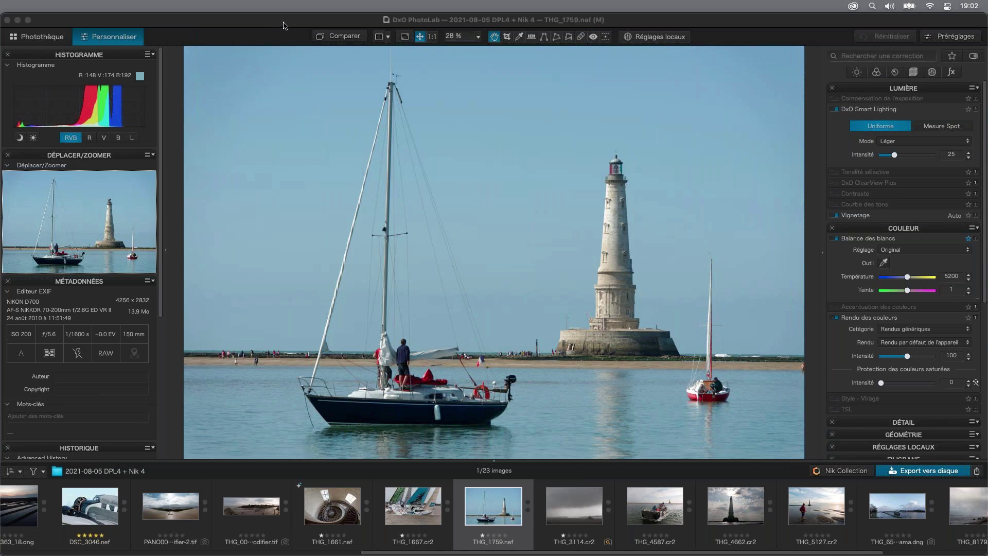
Look through the help resources for DxO PhotoLab, including the DxO training centre entry.
{"action": "mouse_move", "coordinate": [284, 26]}
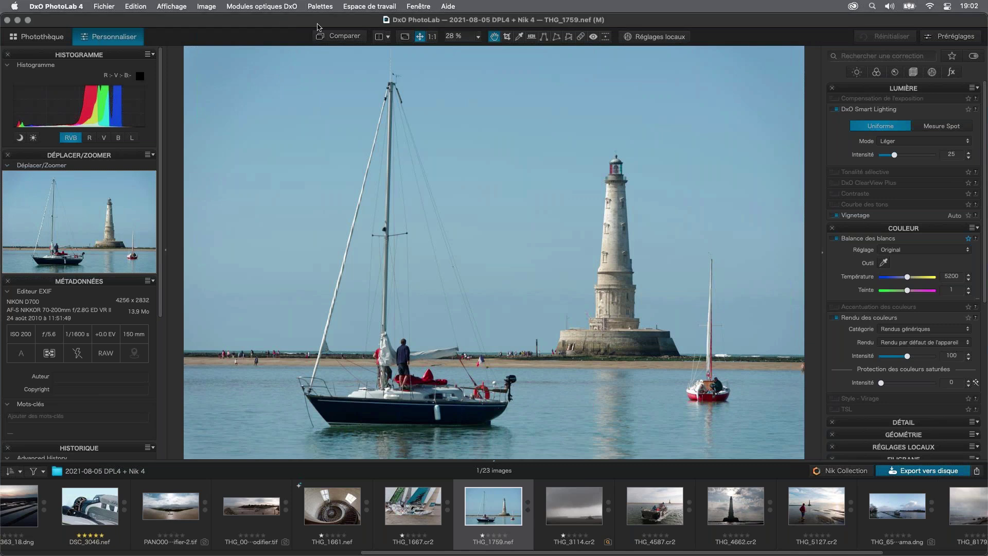
{"action": "left_click", "coordinate": [453, 10]}
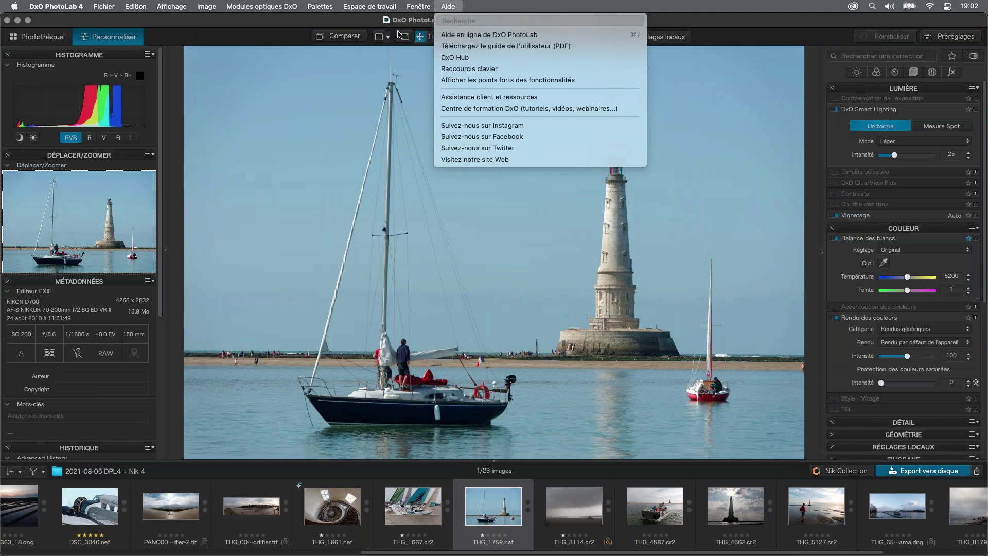
{"action": "left_click", "coordinate": [319, 21]}
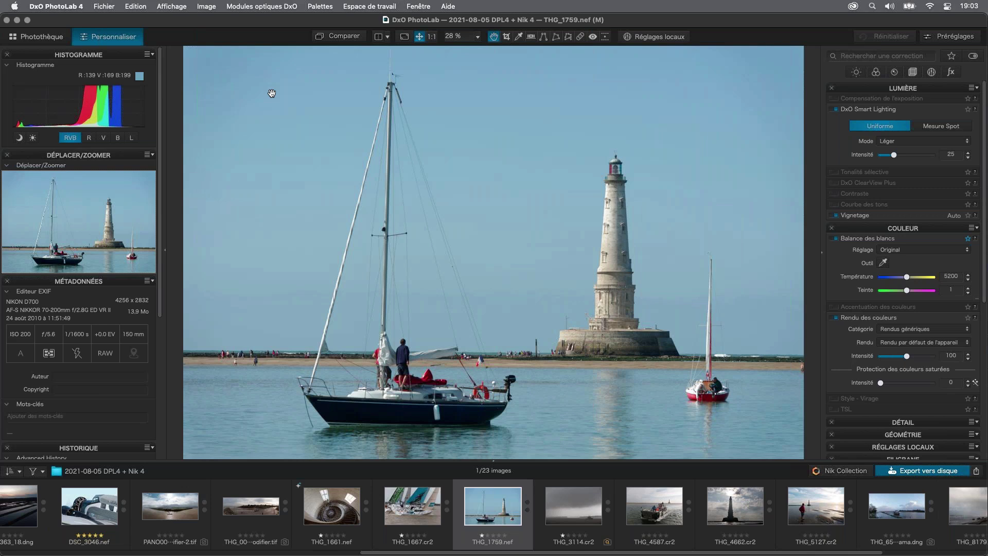
{"action": "left_click", "coordinate": [450, 8]}
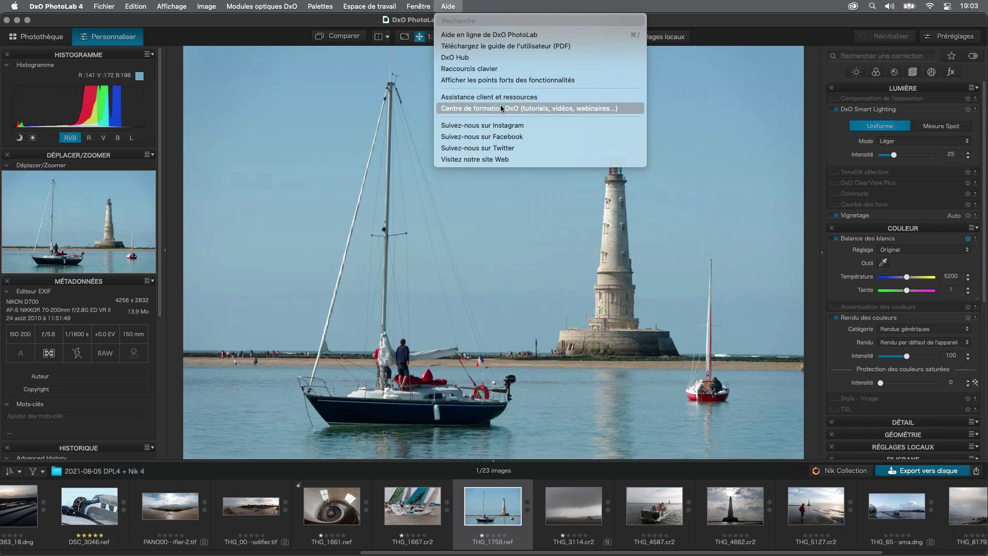
{"action": "left_click", "coordinate": [308, 23]}
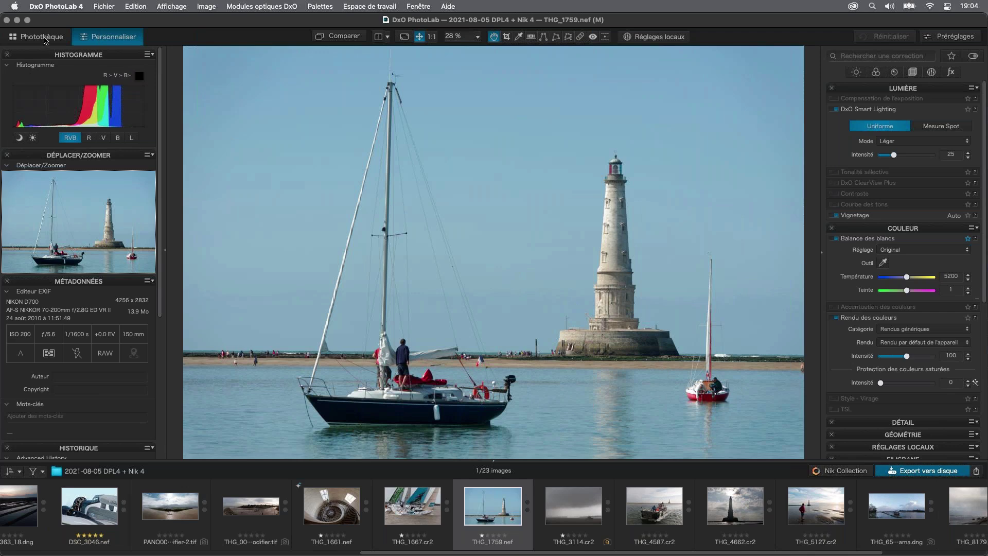
Visit the Photothèque, return to Personnaliser and look through the light and colour corrections applied to THG_1759.nef.
{"action": "left_click", "coordinate": [44, 37]}
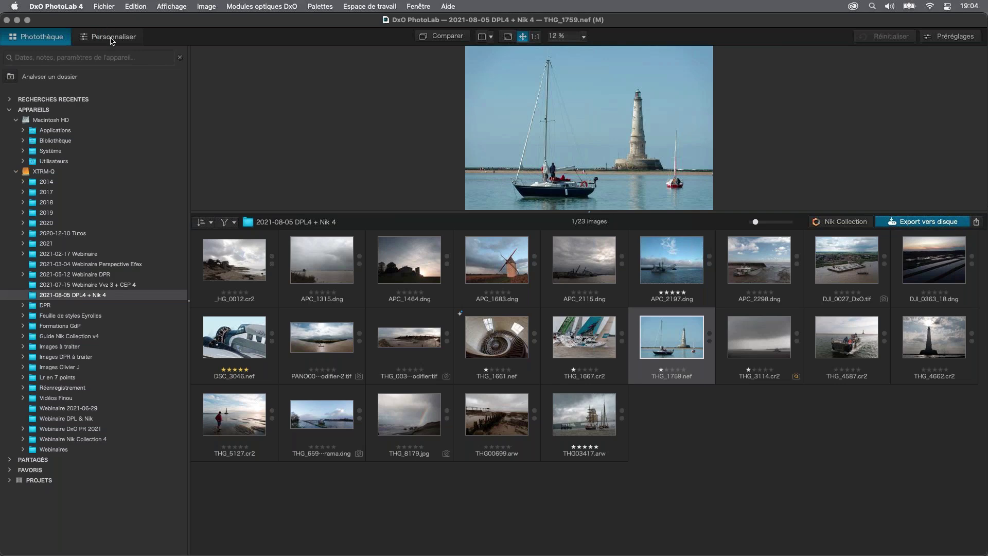
{"action": "left_click", "coordinate": [113, 37]}
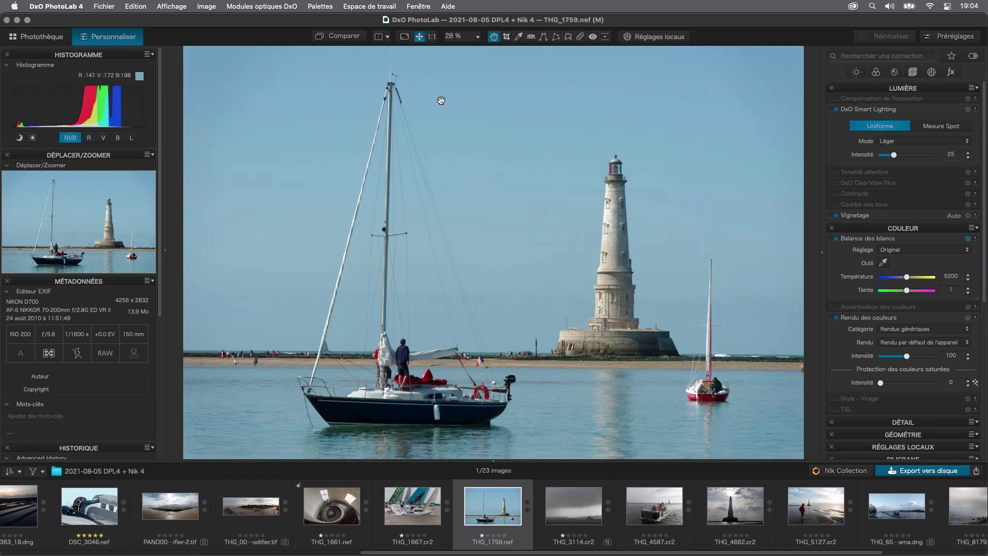
{"action": "scroll", "coordinate": [869, 264], "scroll_direction": "down", "scroll_amount": 5}
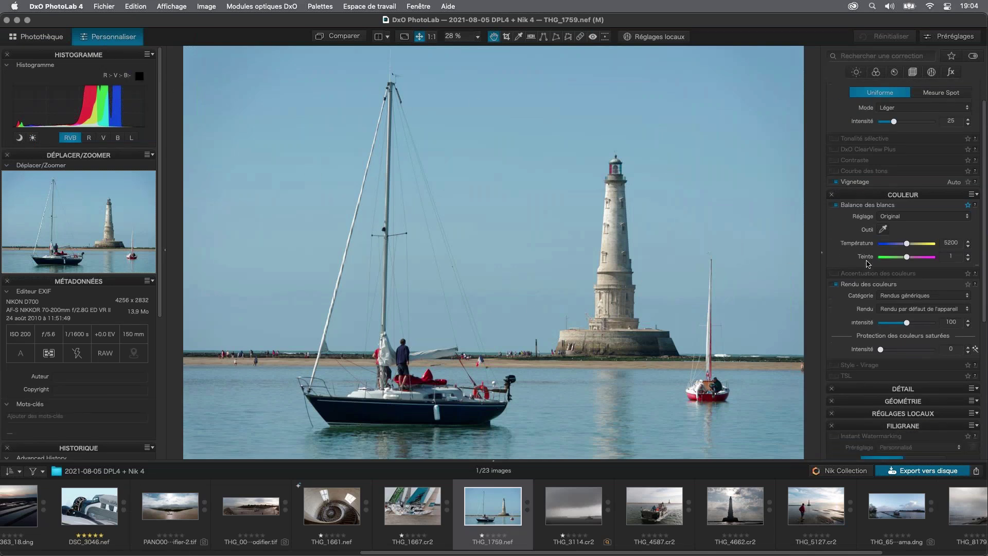
{"action": "scroll", "coordinate": [868, 264], "scroll_direction": "down", "scroll_amount": 3}
{"action": "scroll", "coordinate": [869, 264], "scroll_direction": "up", "scroll_amount": 8}
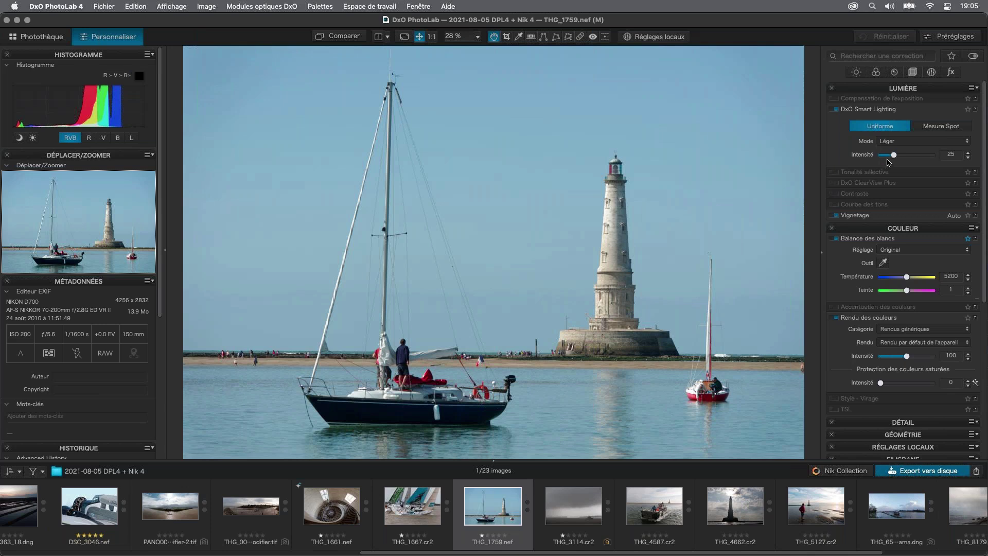
{"action": "scroll", "coordinate": [888, 163], "scroll_direction": "down", "scroll_amount": 1}
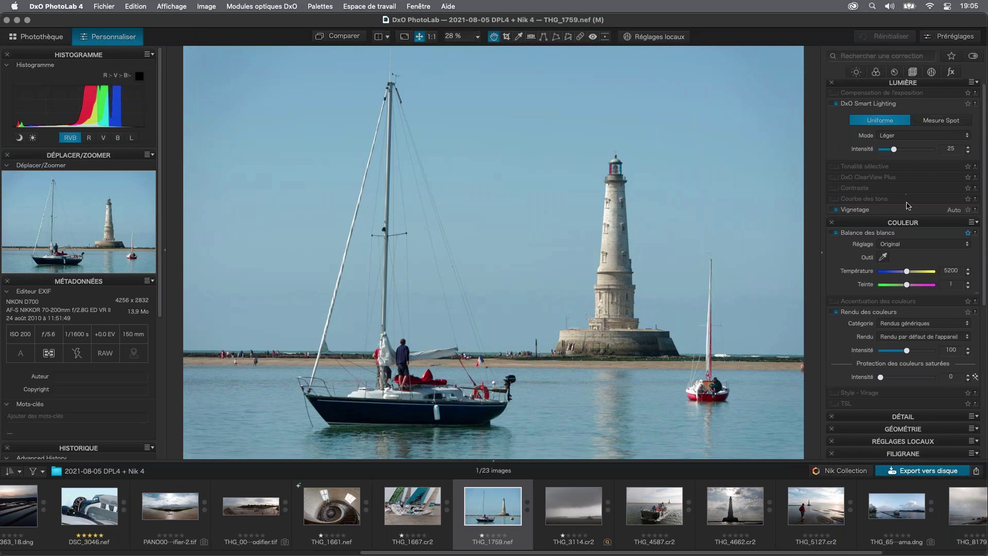
{"action": "scroll", "coordinate": [905, 202], "scroll_direction": "up", "scroll_amount": 1}
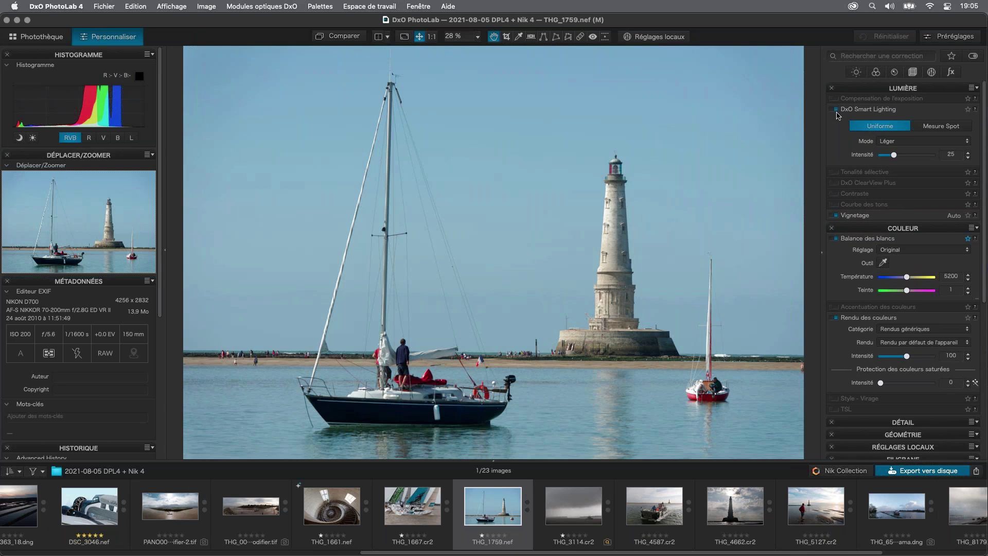
Compare the corrected THG_1759.nef with its original rendering several times.
{"action": "left_click", "coordinate": [836, 215]}
{"action": "left_click", "coordinate": [343, 36]}
{"action": "left_click", "coordinate": [344, 36]}
{"action": "left_click", "coordinate": [344, 36]}
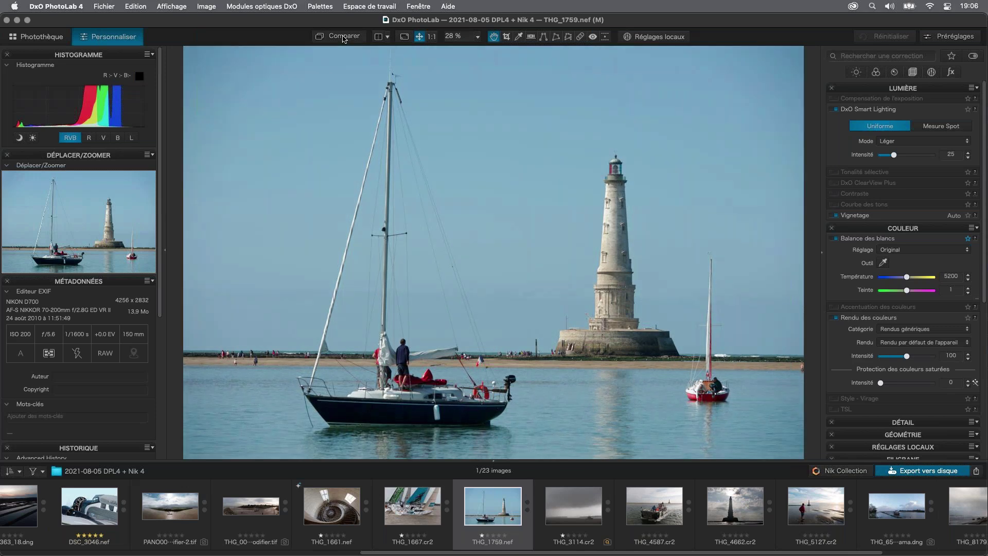
{"action": "left_click", "coordinate": [343, 37]}
{"action": "left_click", "coordinate": [343, 36]}
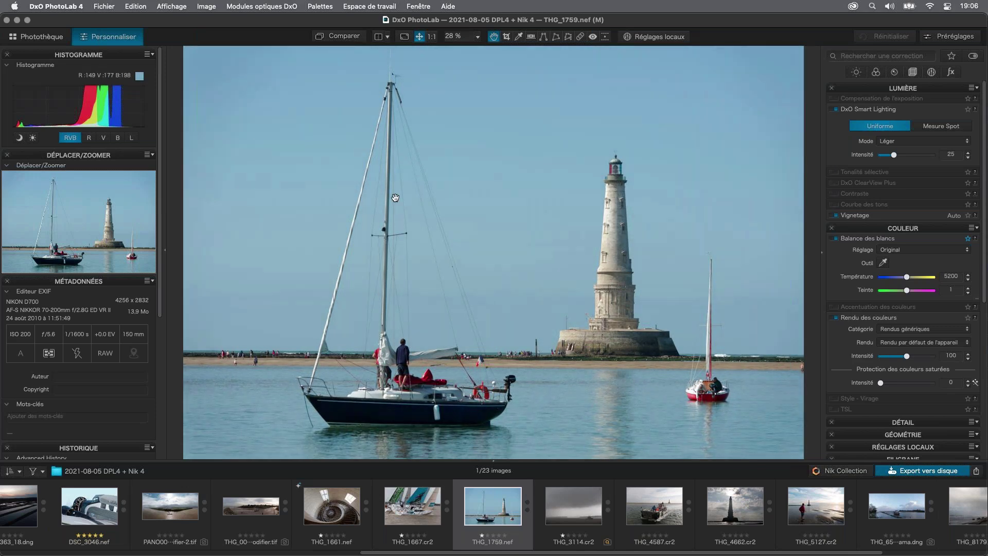
Select THG_4587.cr2 and compare its corrected rendering with the original.
{"action": "left_click", "coordinate": [654, 504]}
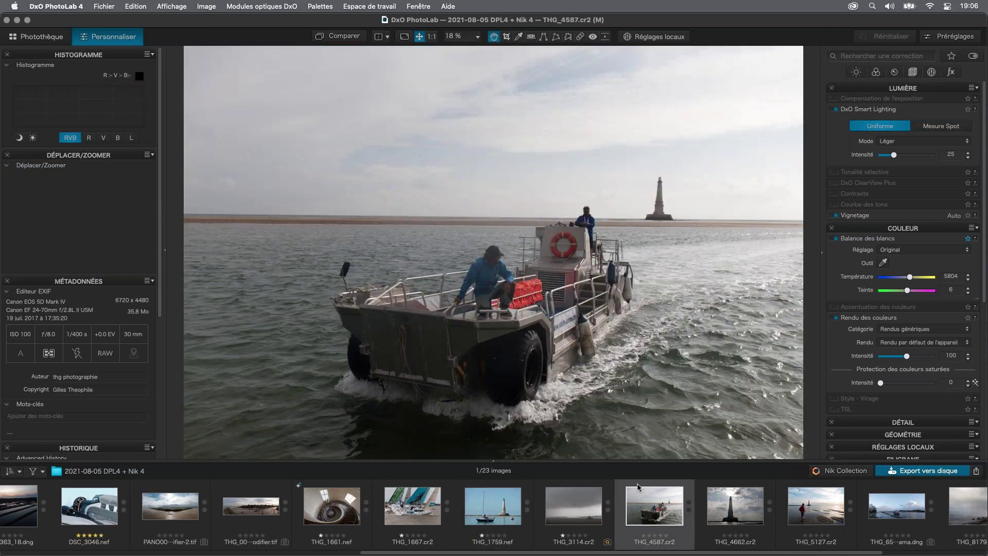
{"action": "left_click", "coordinate": [344, 37]}
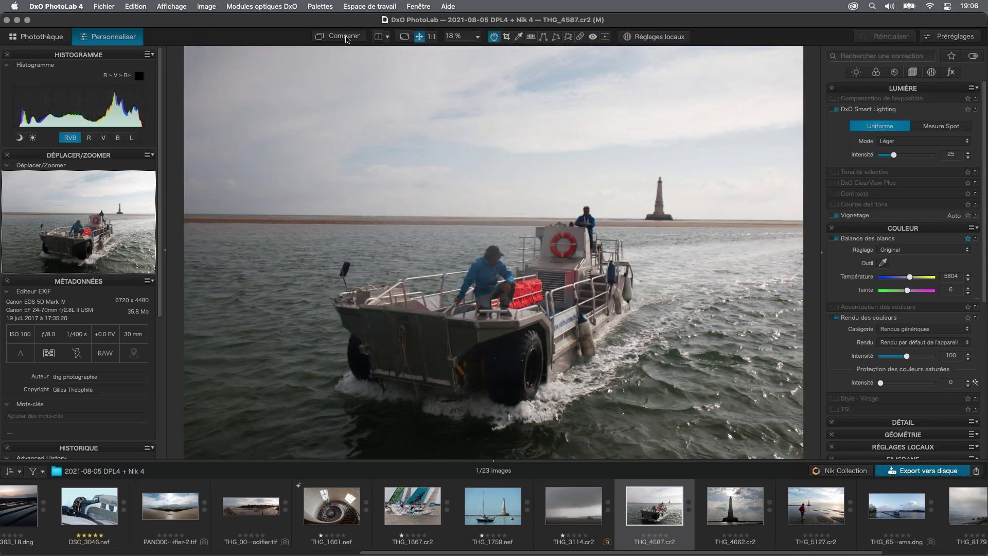
{"action": "left_click", "coordinate": [344, 36]}
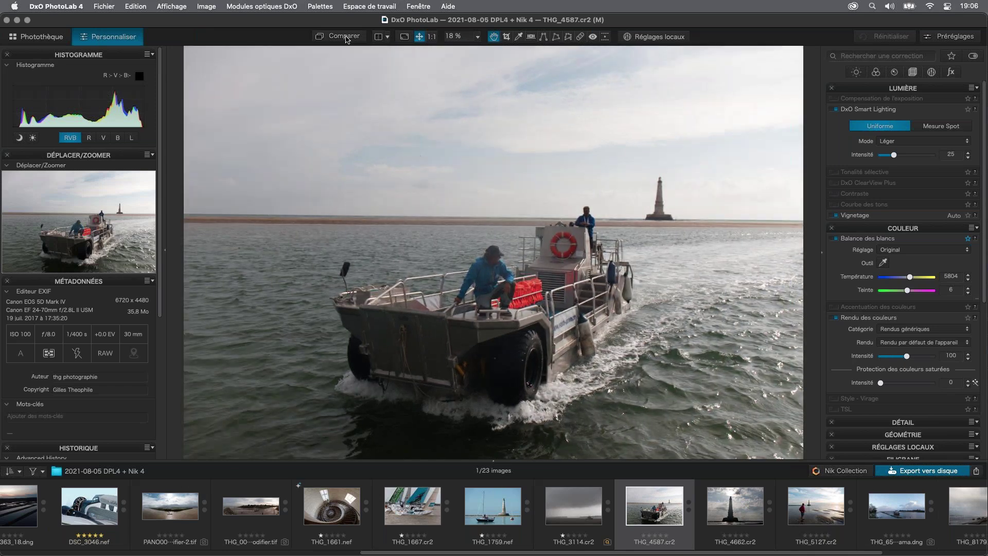
Select THG_1759.nef and browse the general and Noir & Blanc presets without applying any.
{"action": "left_click", "coordinate": [491, 504]}
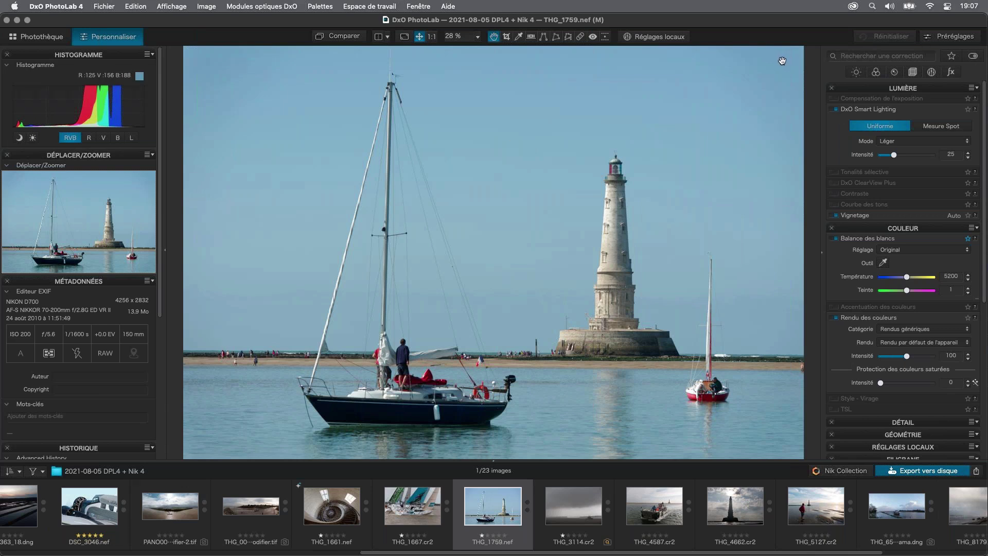
{"action": "left_click", "coordinate": [945, 40]}
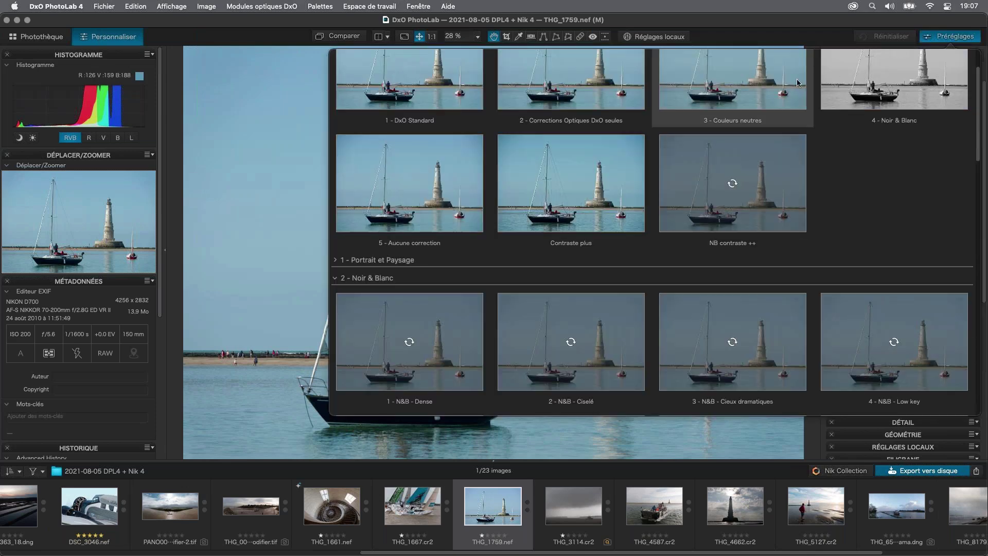
{"action": "scroll", "coordinate": [797, 79], "scroll_direction": "up", "scroll_amount": 2}
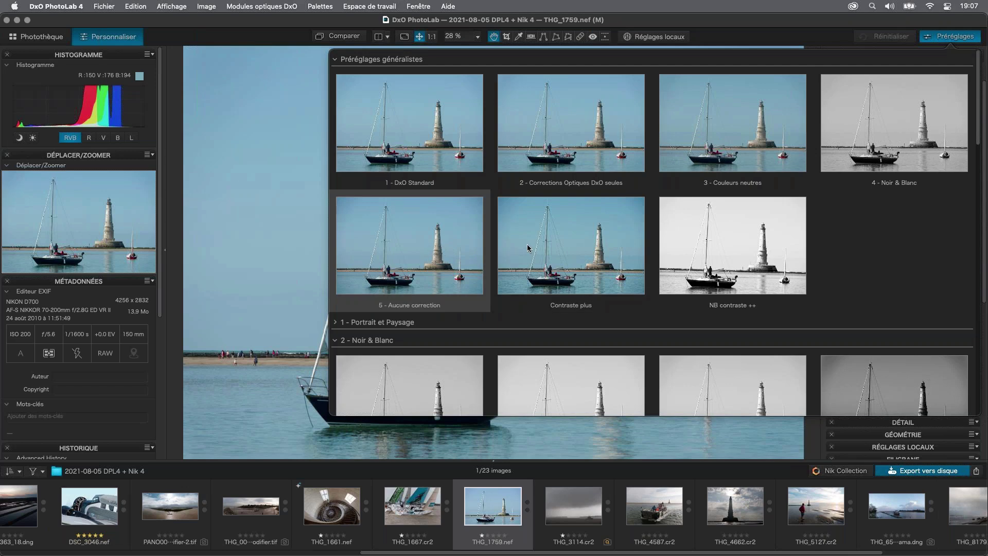
{"action": "scroll", "coordinate": [527, 246], "scroll_direction": "down", "scroll_amount": 2}
{"action": "scroll", "coordinate": [528, 248], "scroll_direction": "down", "scroll_amount": 1}
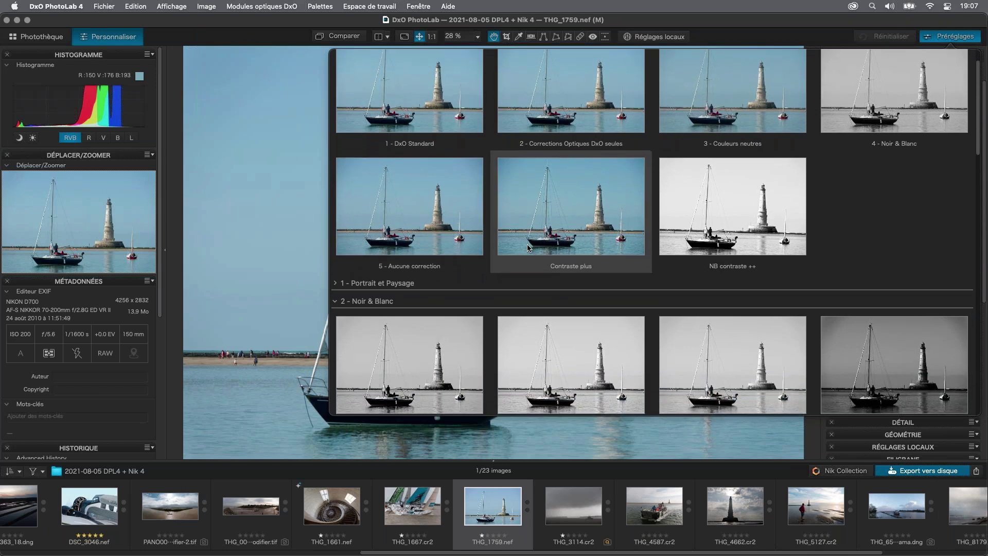
{"action": "scroll", "coordinate": [527, 248], "scroll_direction": "up", "scroll_amount": 3}
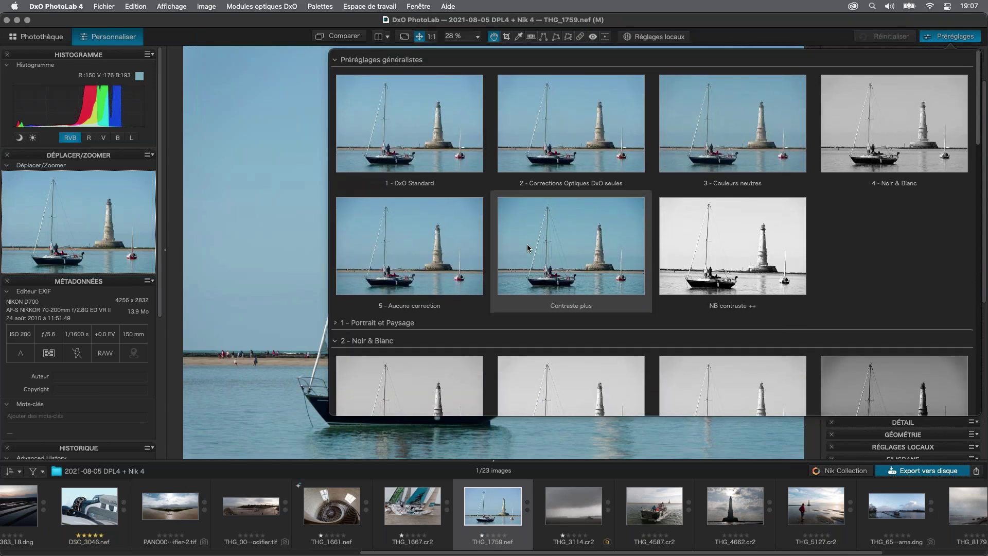
{"action": "left_click", "coordinate": [953, 37]}
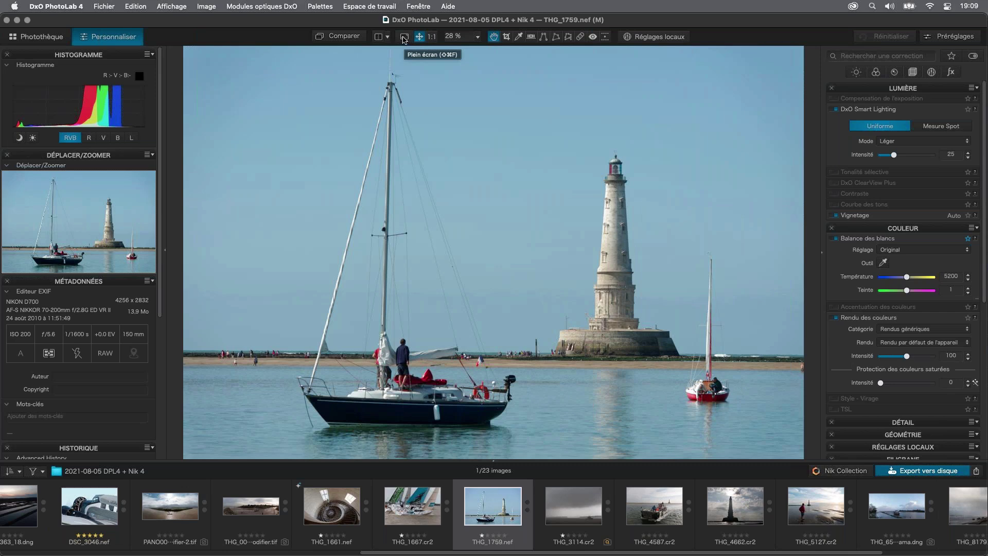
Show THG_1759.nef in full screen and view its EXIF and navigation overlay and the shortcuts help.
{"action": "left_click", "coordinate": [404, 39]}
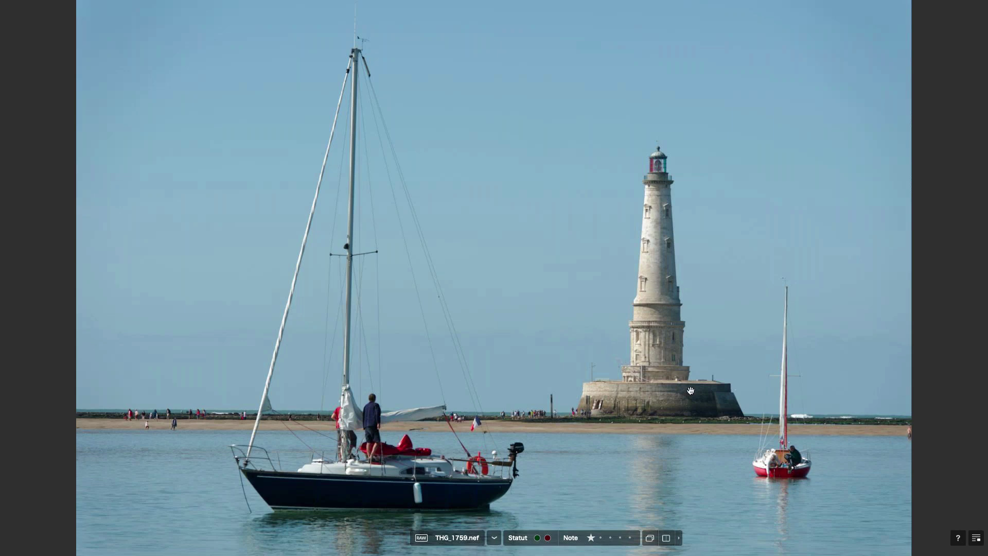
{"action": "mouse_move", "coordinate": [667, 537]}
{"action": "left_click", "coordinate": [977, 538]}
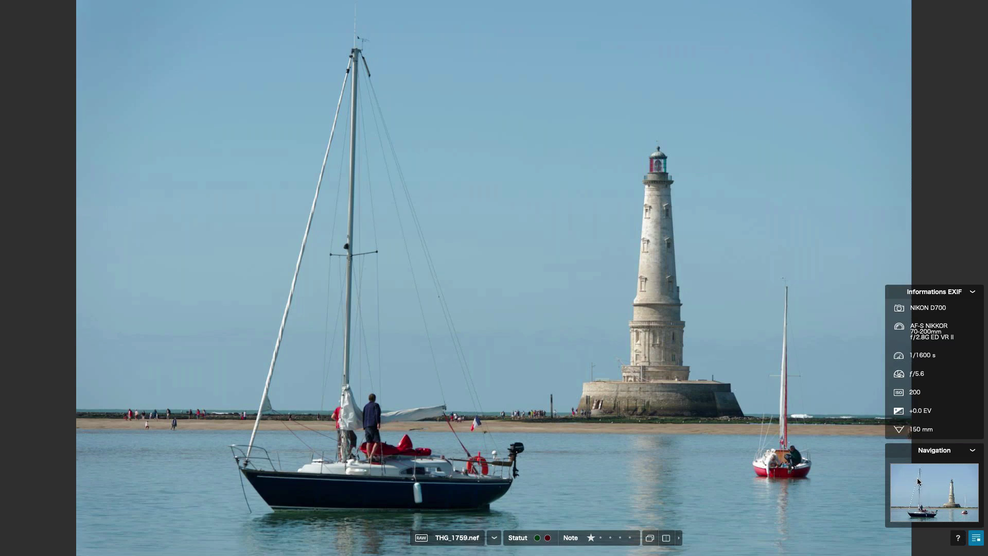
{"action": "left_click", "coordinate": [960, 538]}
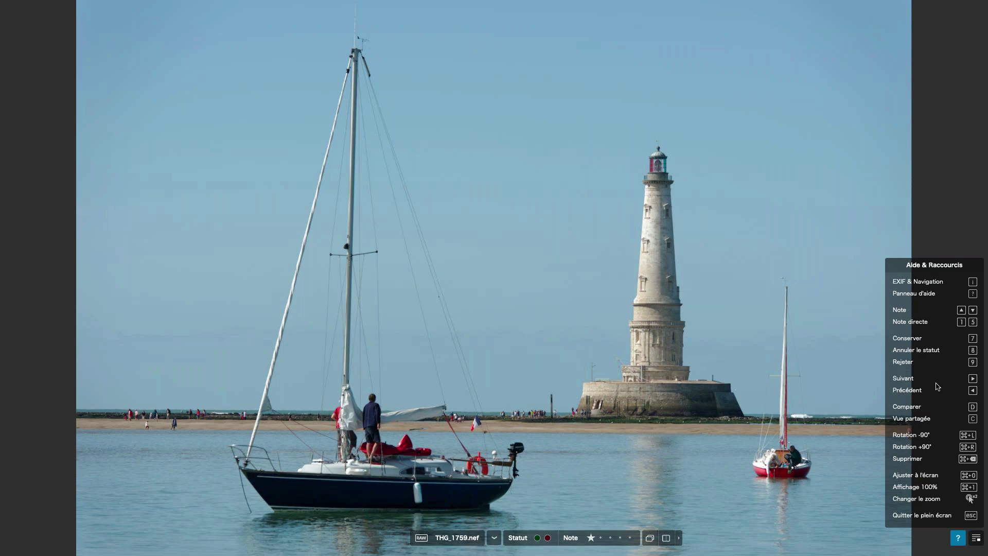
Zoom in on the full-screen photo and move the view from the mast down to the sailboat's deck.
{"action": "left_click", "coordinate": [652, 353]}
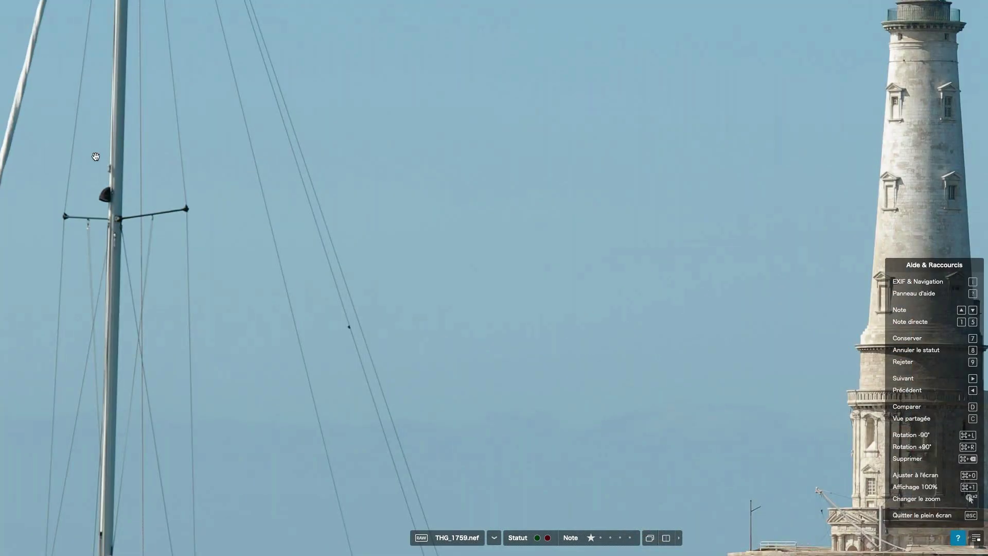
{"action": "left_click_drag", "start_coordinate": [170, 182], "coordinate": [294, 273]}
{"action": "scroll", "coordinate": [294, 273], "scroll_direction": "left", "scroll_amount": 5}
{"action": "scroll", "coordinate": [503, 159], "scroll_direction": "down", "scroll_amount": 3}
{"action": "scroll", "coordinate": [503, 159], "scroll_direction": "right", "scroll_amount": 5}
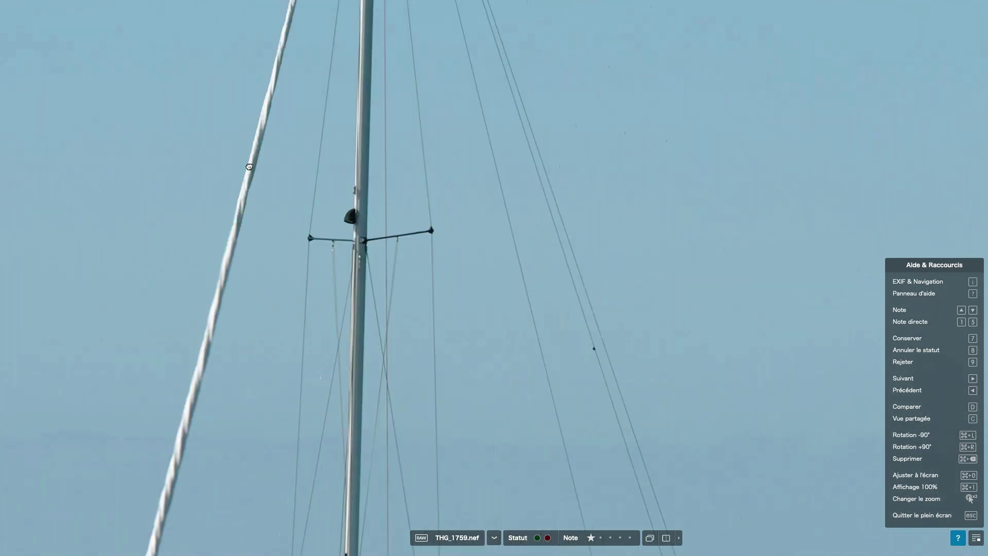
{"action": "left_click", "coordinate": [976, 538]}
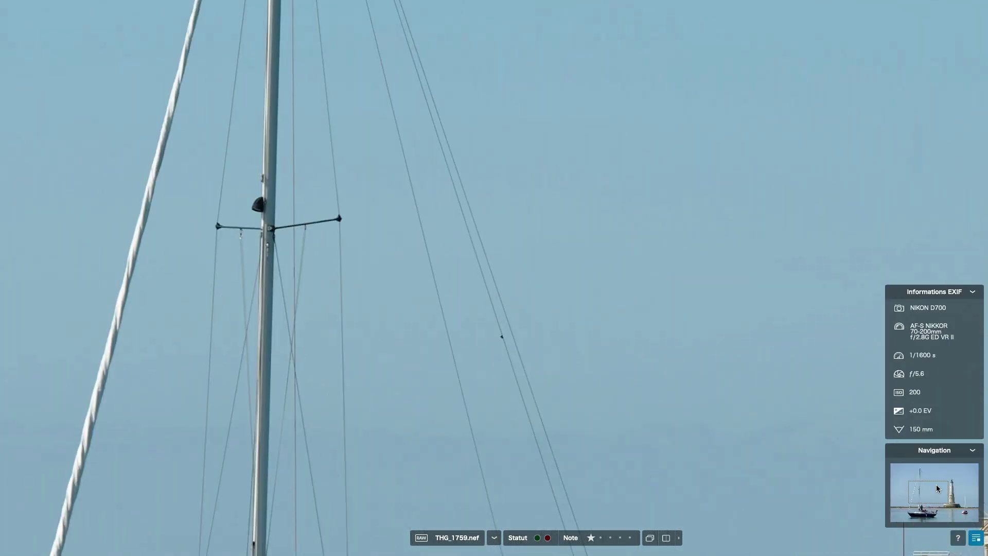
{"action": "left_click_drag", "start_coordinate": [927, 493], "coordinate": [925, 502]}
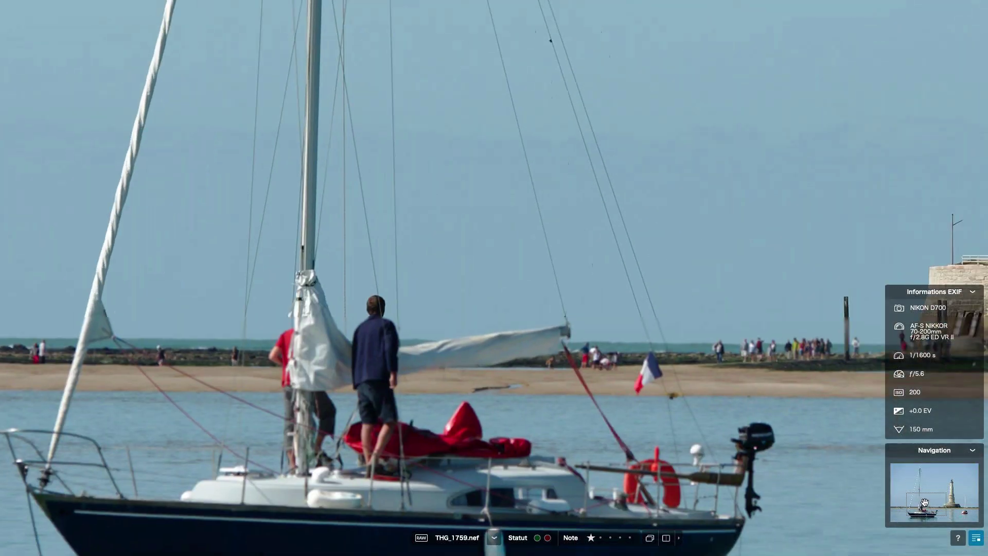
Compare the photo with its original in split view, shifting the vertical divider and then the horizontal one.
{"action": "left_click", "coordinate": [648, 538]}
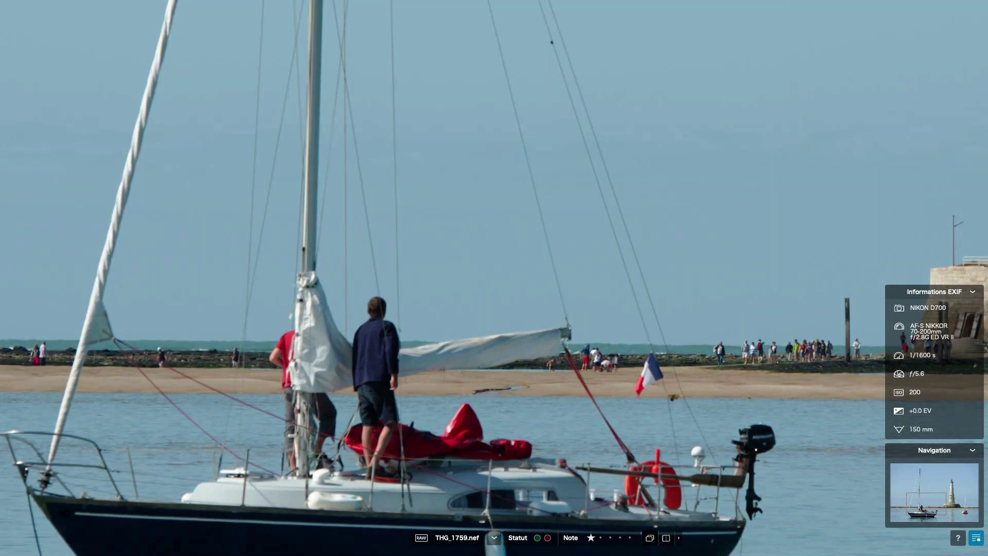
{"action": "left_click", "coordinate": [666, 537]}
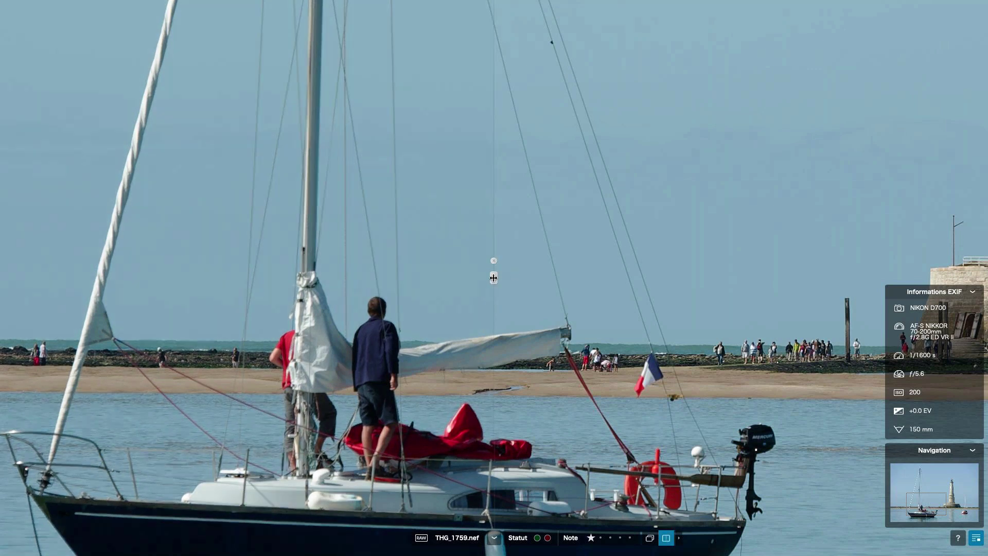
{"action": "left_click_drag", "start_coordinate": [486, 275], "coordinate": [514, 281]}
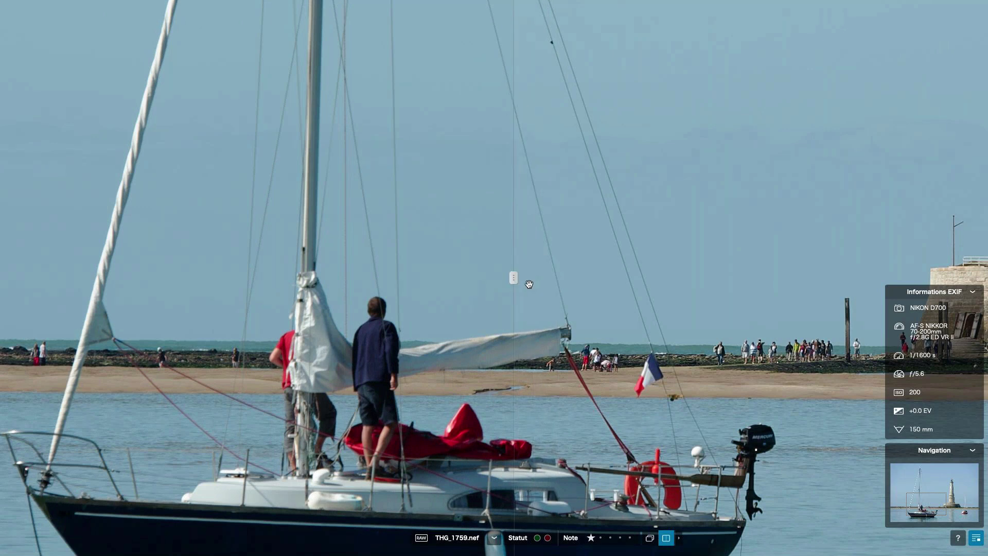
{"action": "mouse_move", "coordinate": [667, 539]}
{"action": "left_click", "coordinate": [666, 523]}
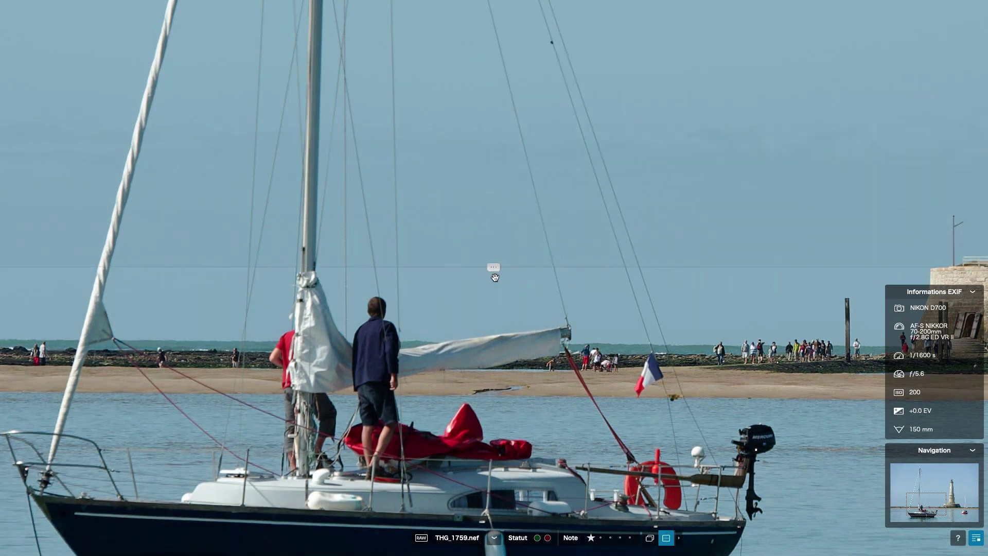
{"action": "left_click_drag", "start_coordinate": [492, 267], "coordinate": [530, 307]}
Rate THG_1759.nef three stars and display the help and shortcuts overlay.
{"action": "left_click", "coordinate": [609, 540]}
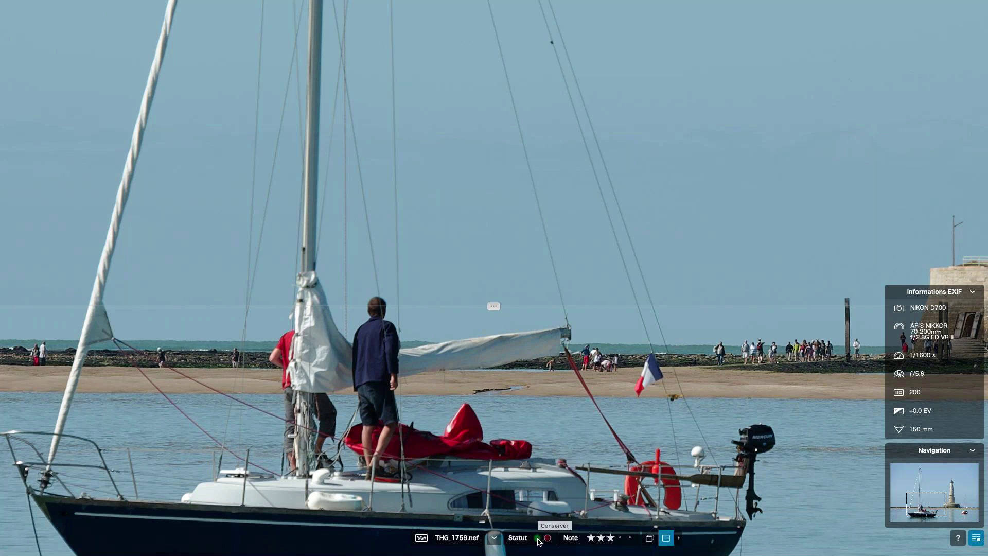
{"action": "left_click", "coordinate": [959, 539]}
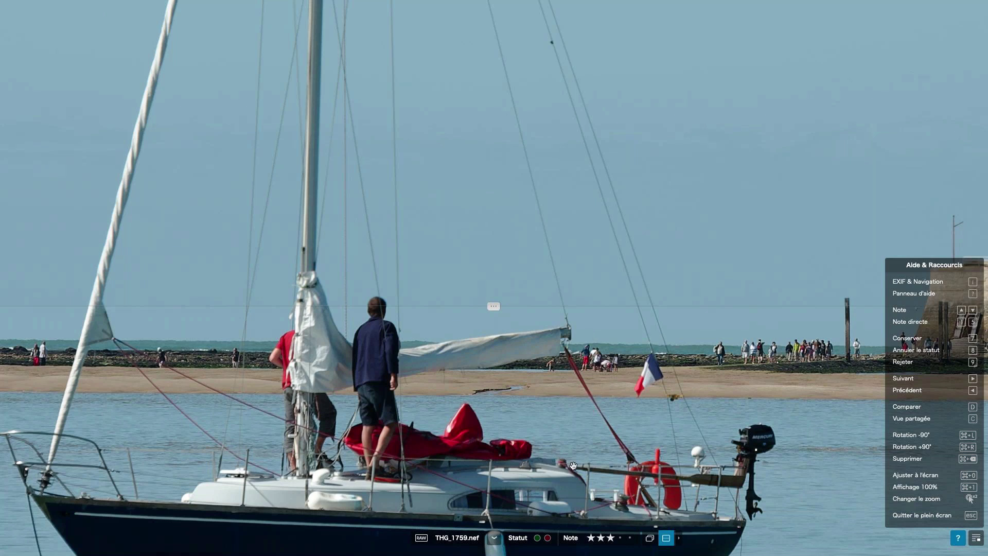
Flag THG_1759.nef with the green status, and show the next photo, THG_3114.cr2, fitted to the screen without split view.
{"action": "left_click", "coordinate": [538, 538]}
{"action": "key", "text": "Right"}
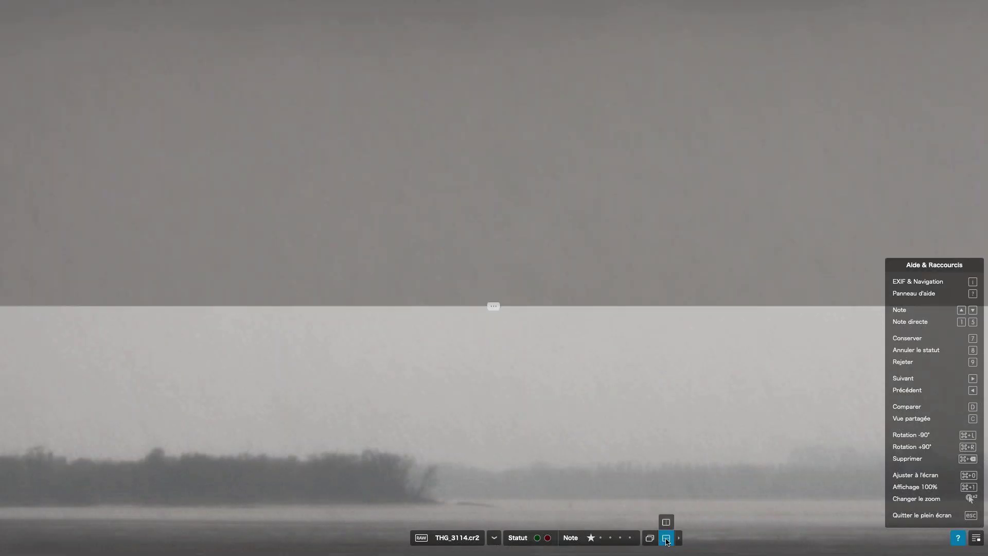
{"action": "left_click", "coordinate": [666, 539]}
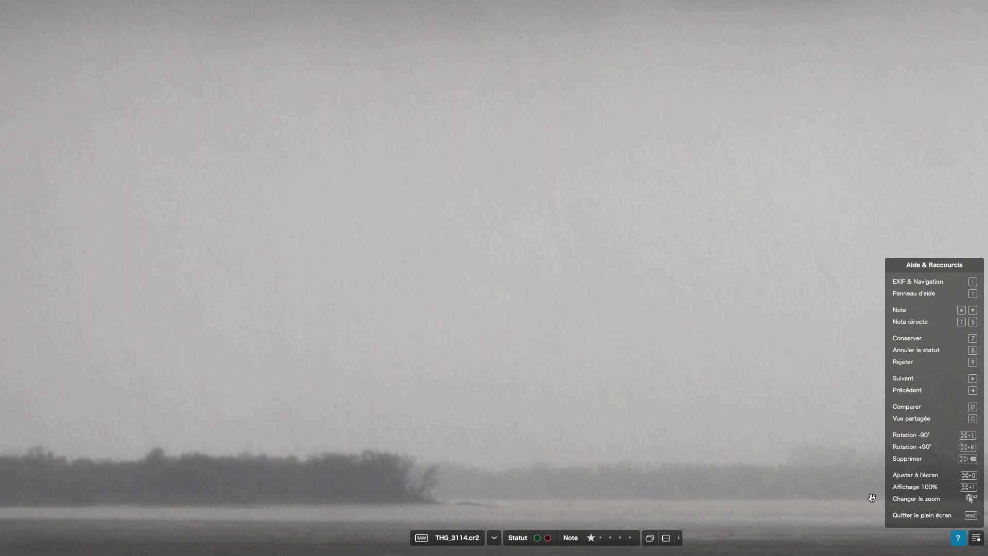
{"action": "key", "text": "super+0"}
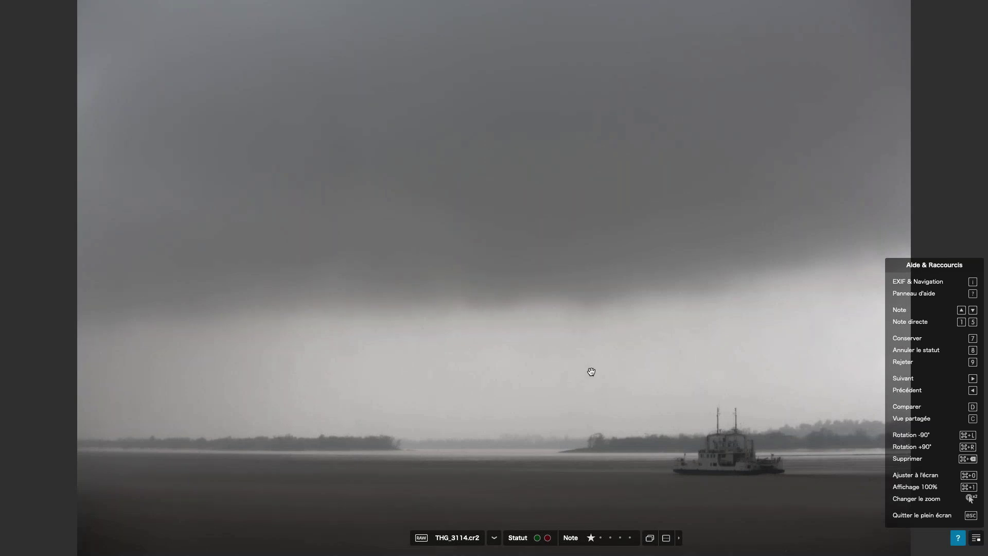
Browse the full-screen photos forward to THG_4662.cr2 and back to THG_4587.cr2, and leave full screen.
{"action": "key", "text": "Right"}
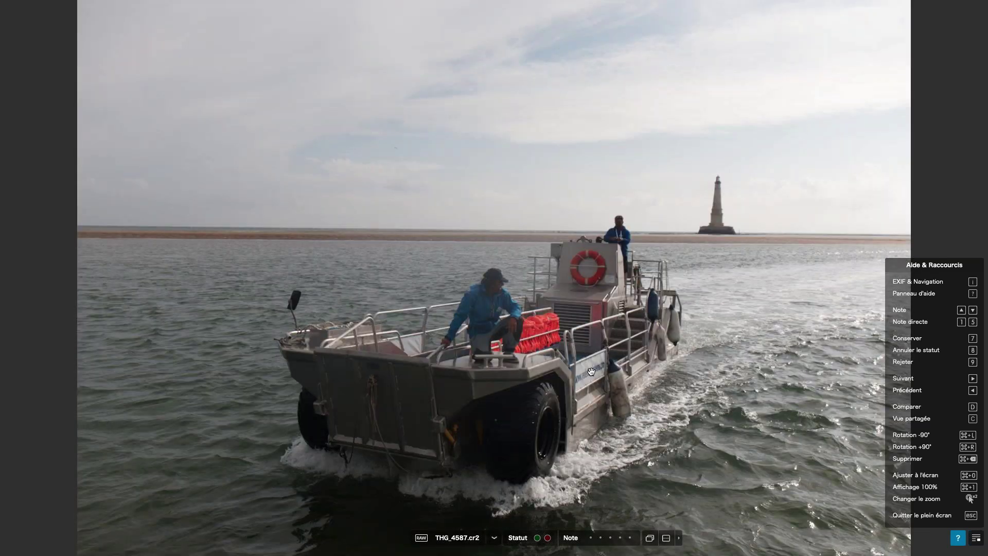
{"action": "key", "text": "Right"}
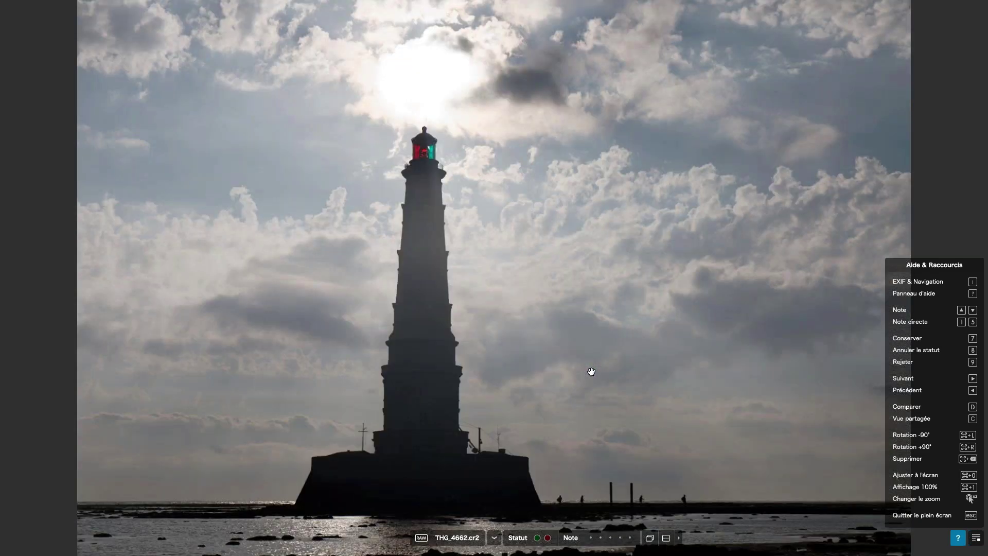
{"action": "key", "text": "Left"}
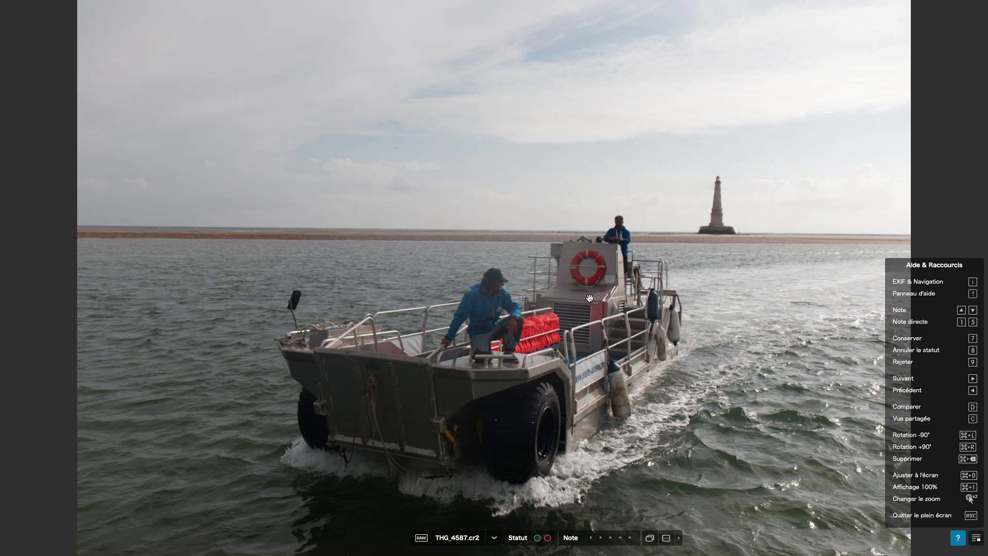
{"action": "key", "text": "Escape"}
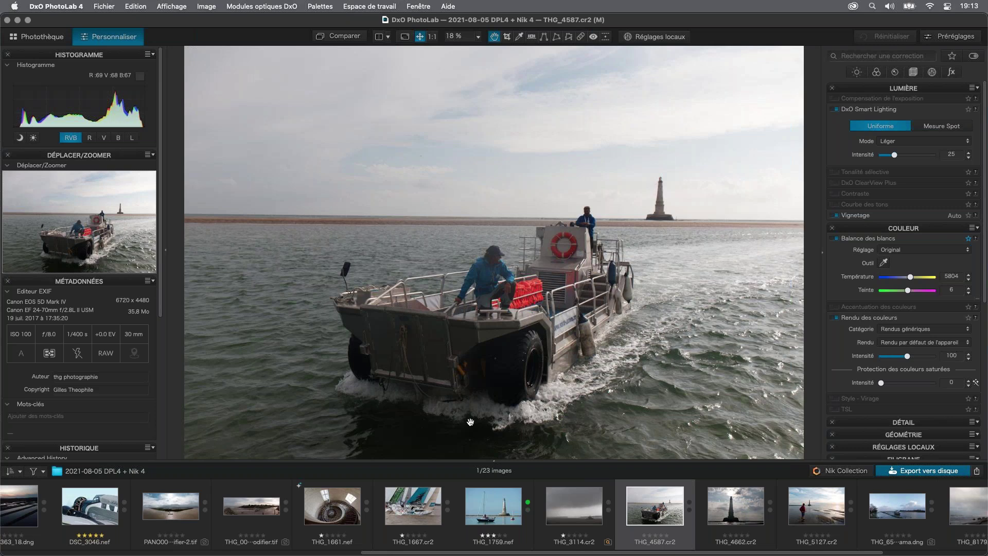
Open APC_2197.dng from the filmstrip and hide the side area holding the histogram and metadata palettes.
{"action": "left_click_drag", "start_coordinate": [616, 553], "coordinate": [338, 540]}
{"action": "scroll", "coordinate": [339, 540], "scroll_direction": "left", "scroll_amount": 3}
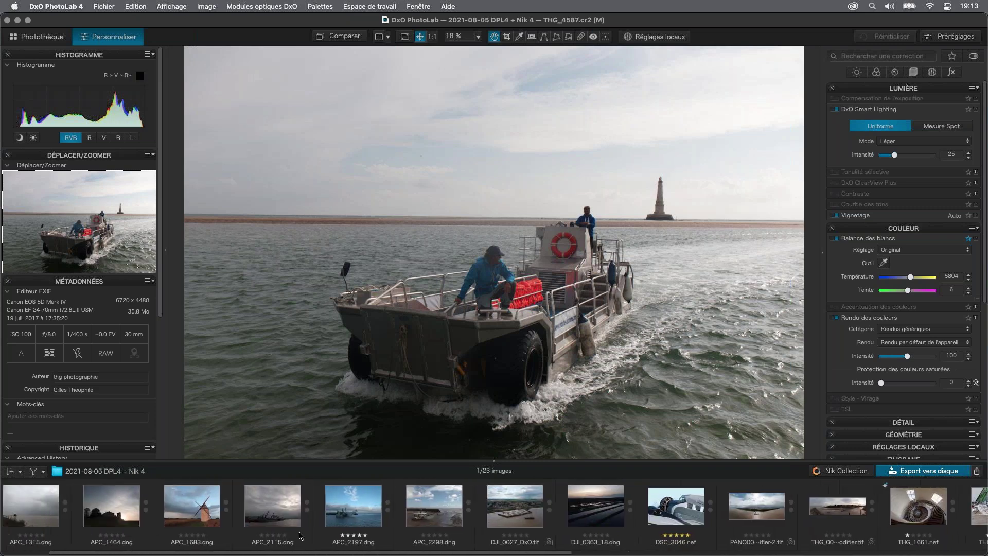
{"action": "left_click", "coordinate": [368, 515]}
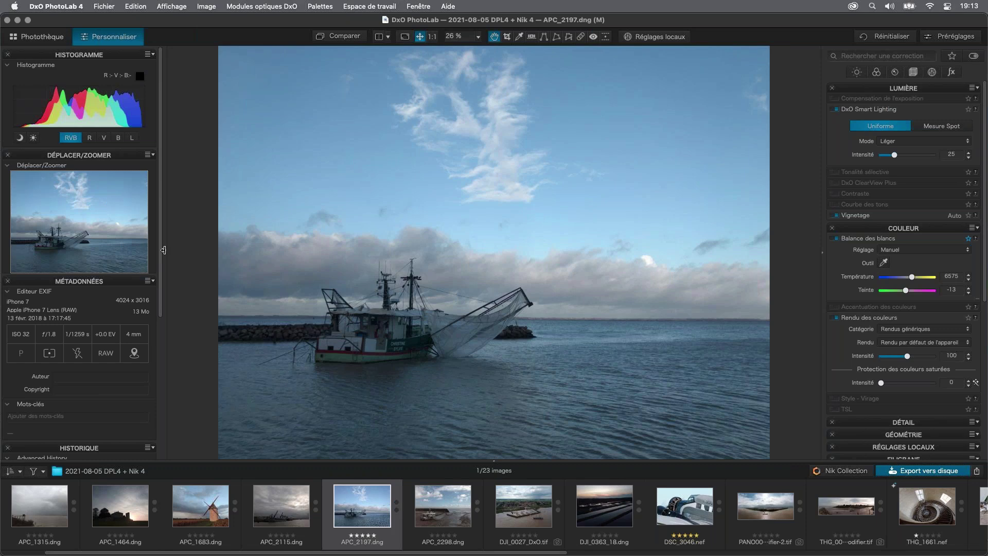
{"action": "left_click_drag", "start_coordinate": [164, 250], "coordinate": [109, 248]}
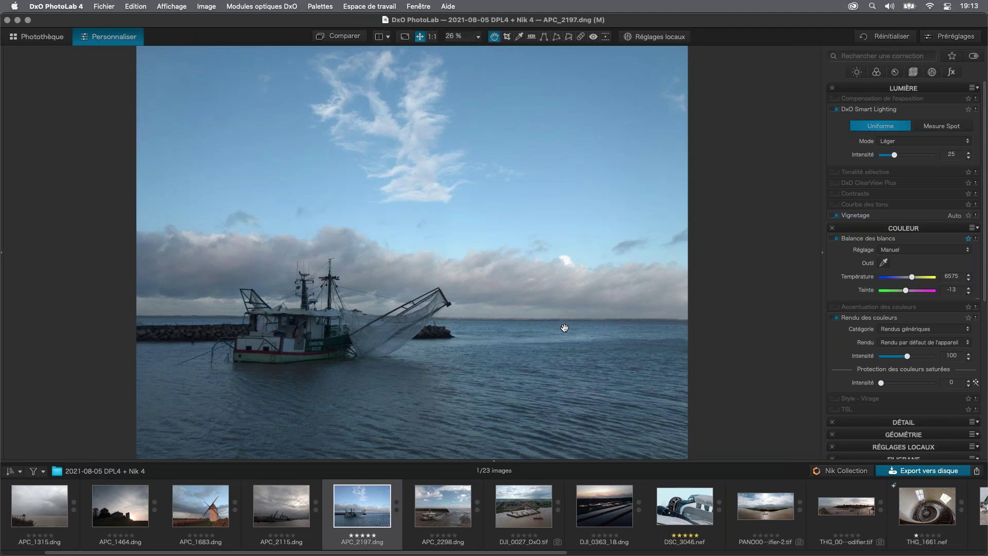
Compare APC_2197.dng with its uncorrected original, and slightly reduce the filmstrip's height to enlarge the photo.
{"action": "left_click", "coordinate": [345, 36]}
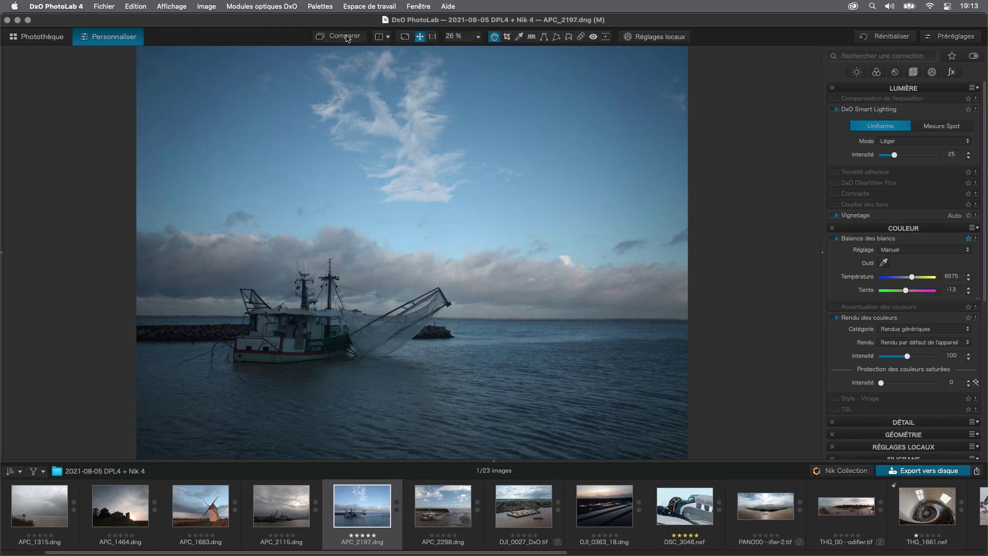
{"action": "left_click", "coordinate": [346, 37]}
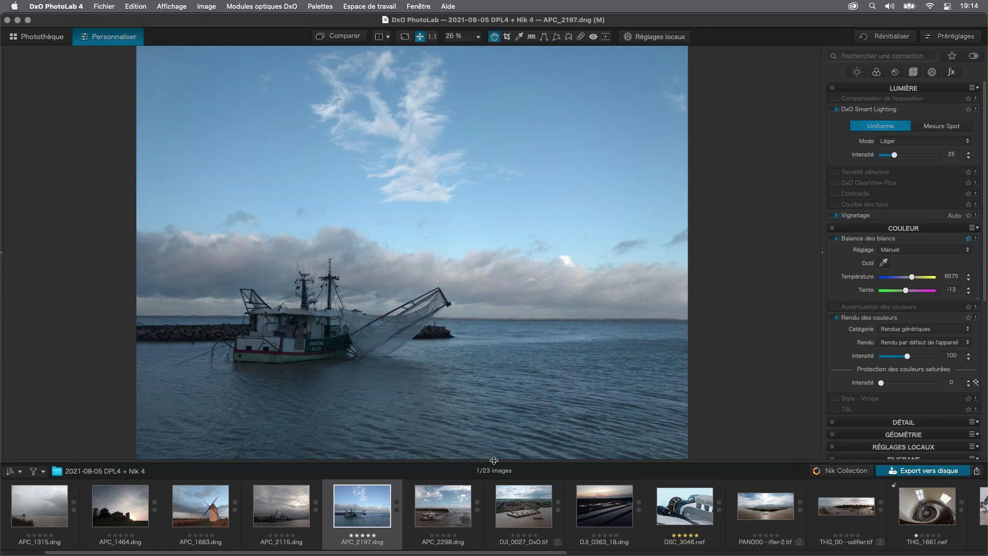
{"action": "left_click_drag", "start_coordinate": [494, 460], "coordinate": [494, 484]}
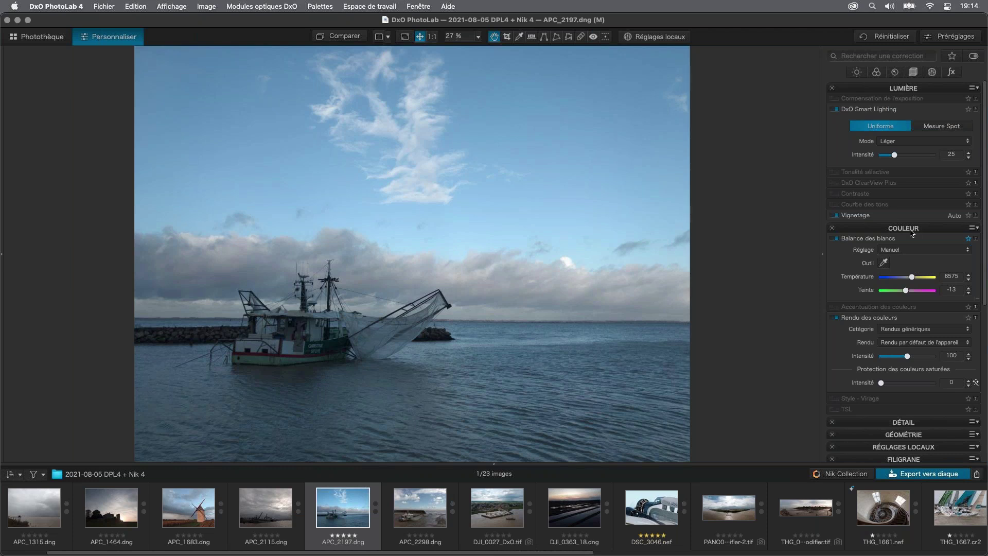
Correct the white balance by sampling the fishing boat's white cabin with the pipette at a 50 px radius.
{"action": "left_click", "coordinate": [520, 37]}
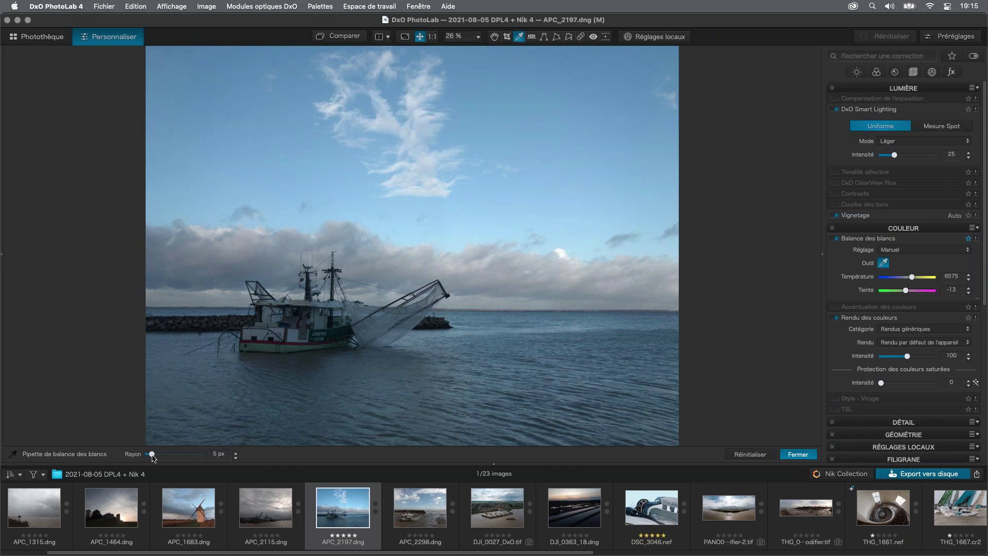
{"action": "left_click_drag", "start_coordinate": [153, 457], "coordinate": [178, 456]}
{"action": "left_click_drag", "start_coordinate": [178, 457], "coordinate": [204, 460]}
{"action": "left_click", "coordinate": [295, 332]}
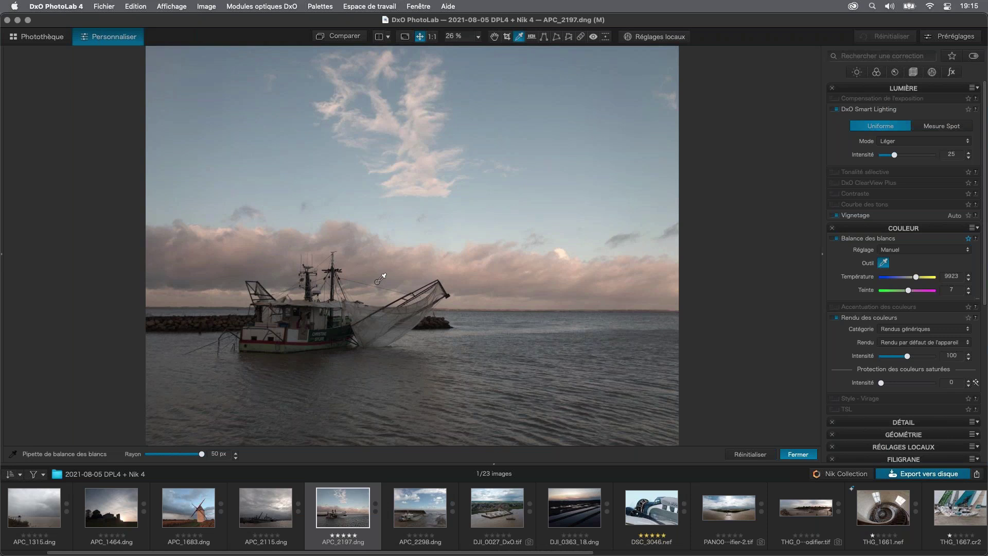
{"action": "left_click", "coordinate": [799, 454]}
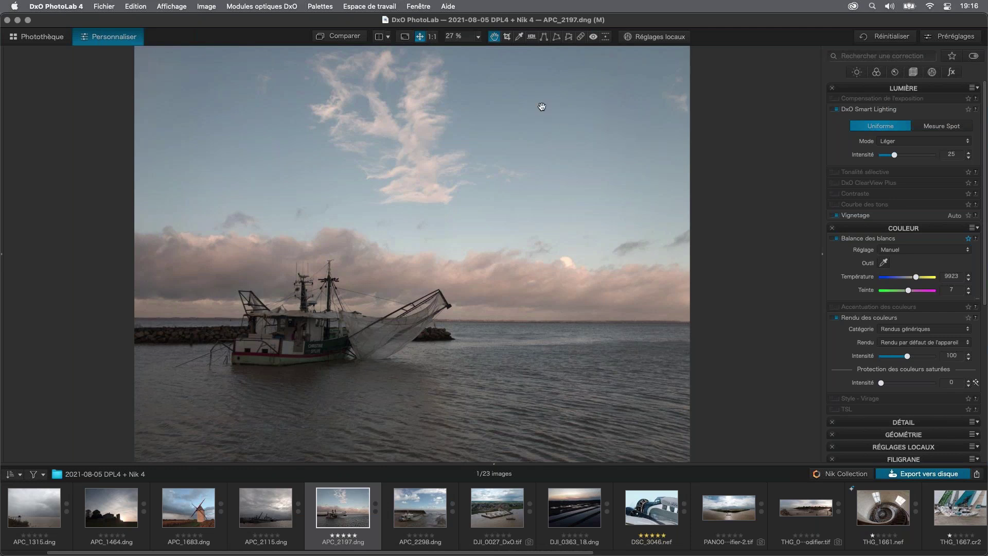
Activate the Horizon tool and change its guide line colour to Magenta.
{"action": "left_click", "coordinate": [532, 37]}
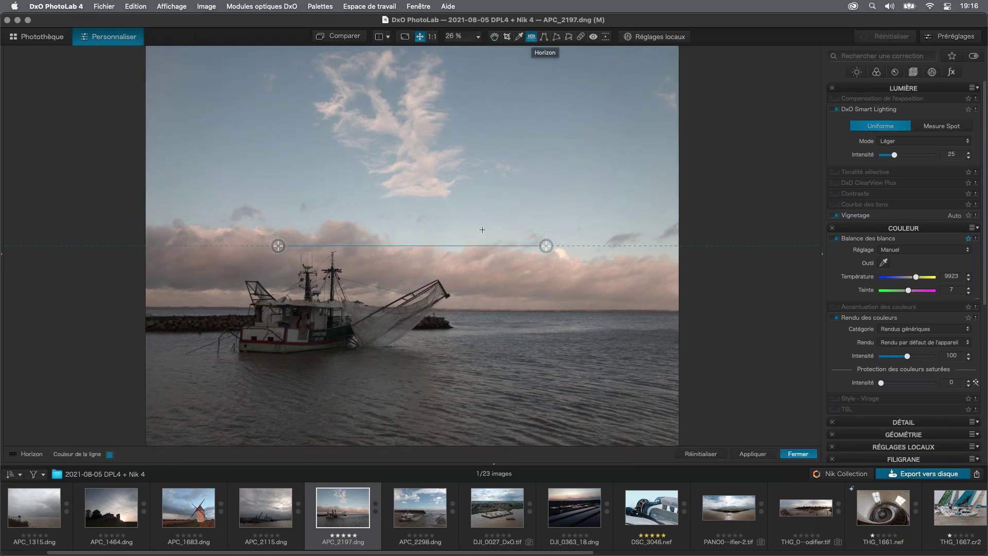
{"action": "left_click_drag", "start_coordinate": [471, 245], "coordinate": [390, 256]}
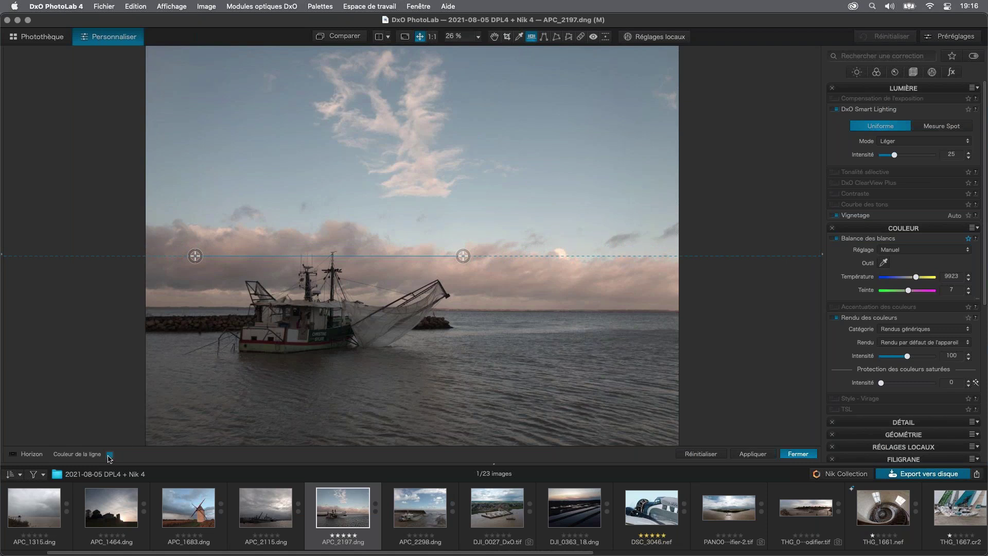
{"action": "left_click", "coordinate": [110, 457]}
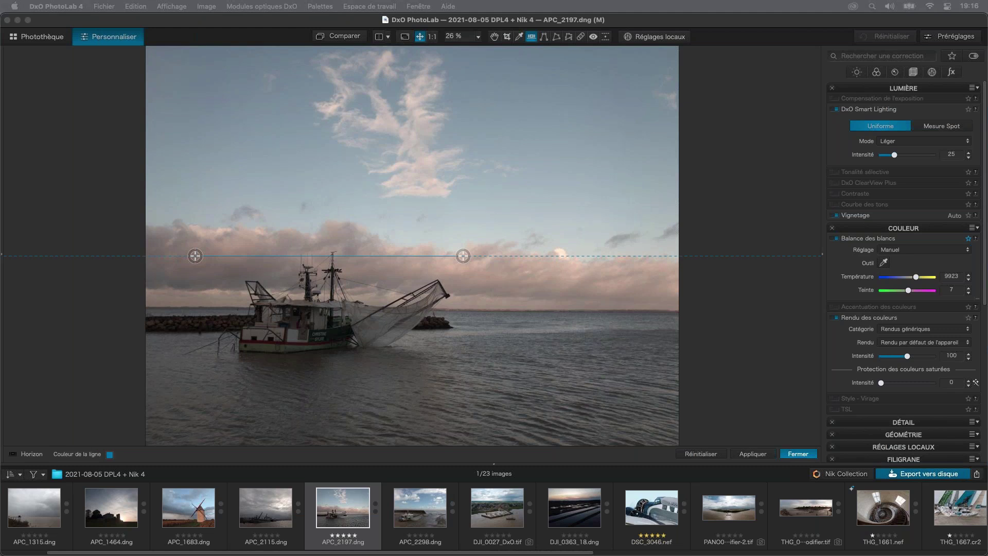
{"action": "left_click_drag", "start_coordinate": [77, 130], "coordinate": [249, 166]}
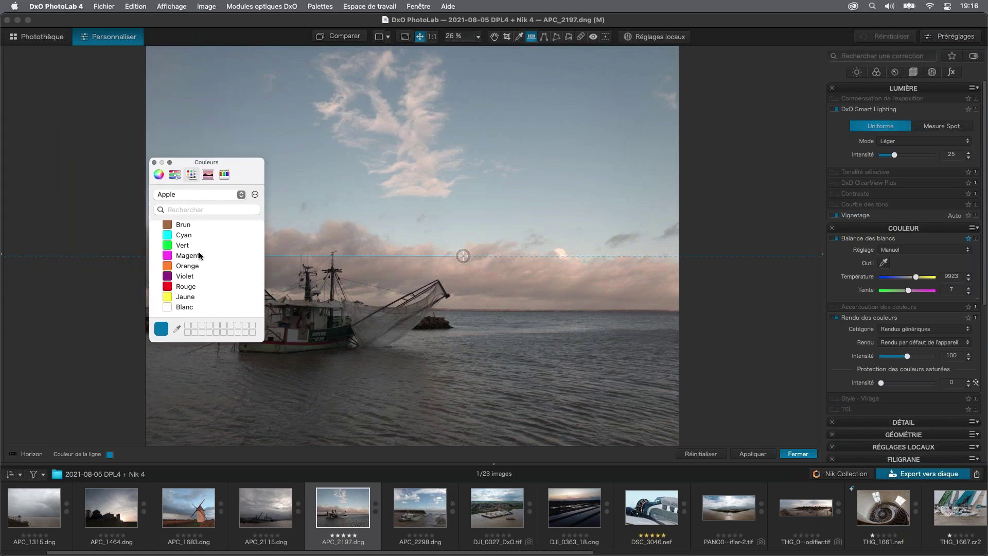
{"action": "left_click", "coordinate": [171, 257]}
{"action": "left_click", "coordinate": [154, 162]}
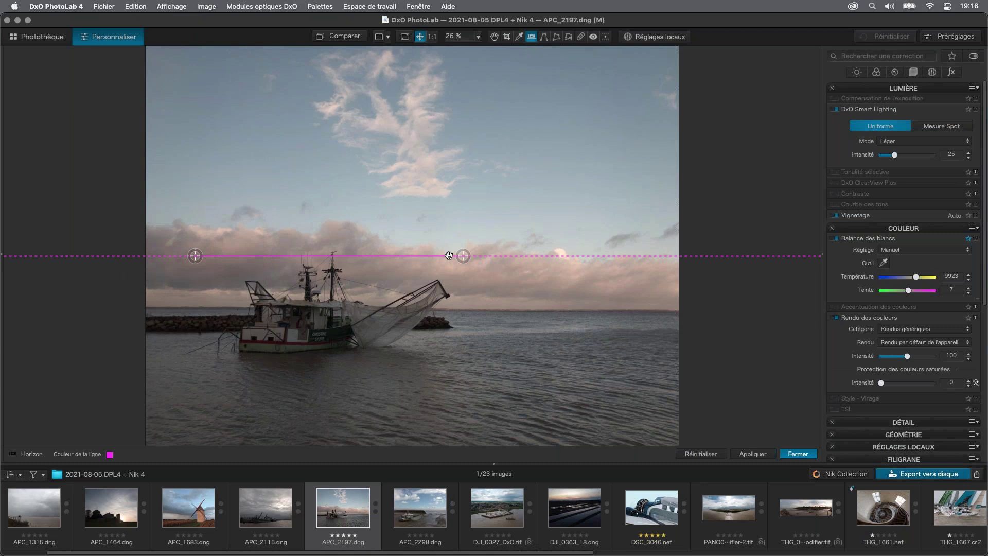
Straighten the photo by aligning the guide line with the sea horizon behind the boat, and apply the correction.
{"action": "left_click_drag", "start_coordinate": [428, 264], "coordinate": [653, 311]}
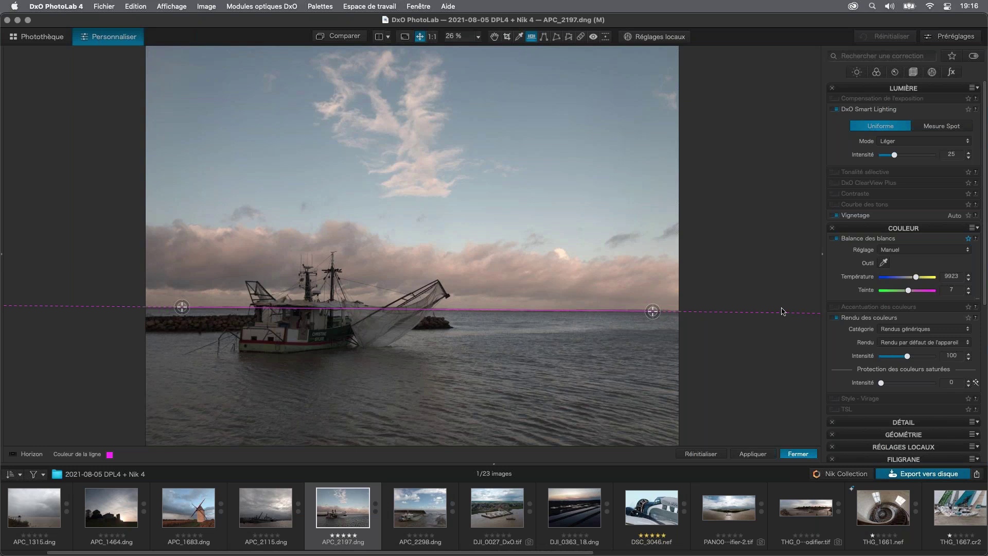
{"action": "left_click", "coordinate": [754, 454]}
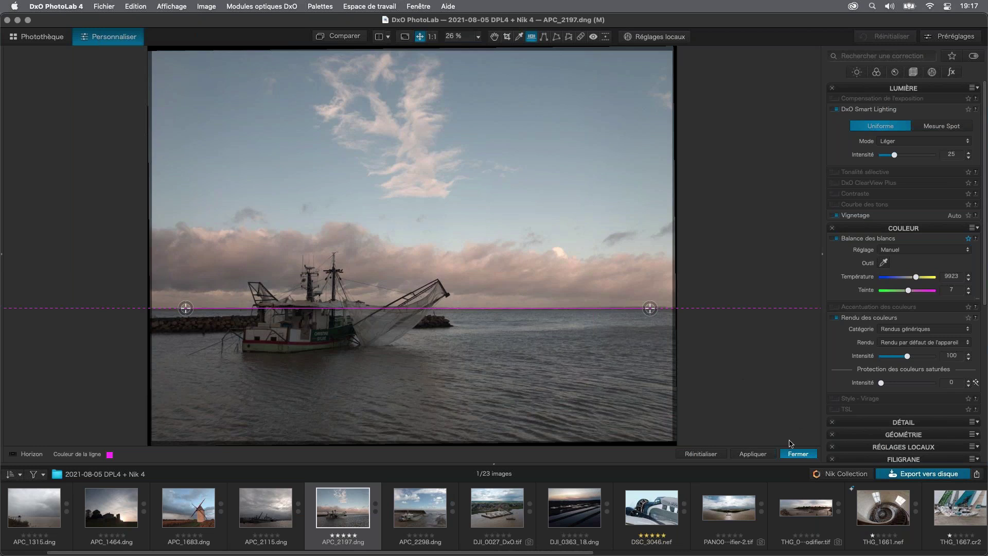
{"action": "left_click", "coordinate": [799, 455]}
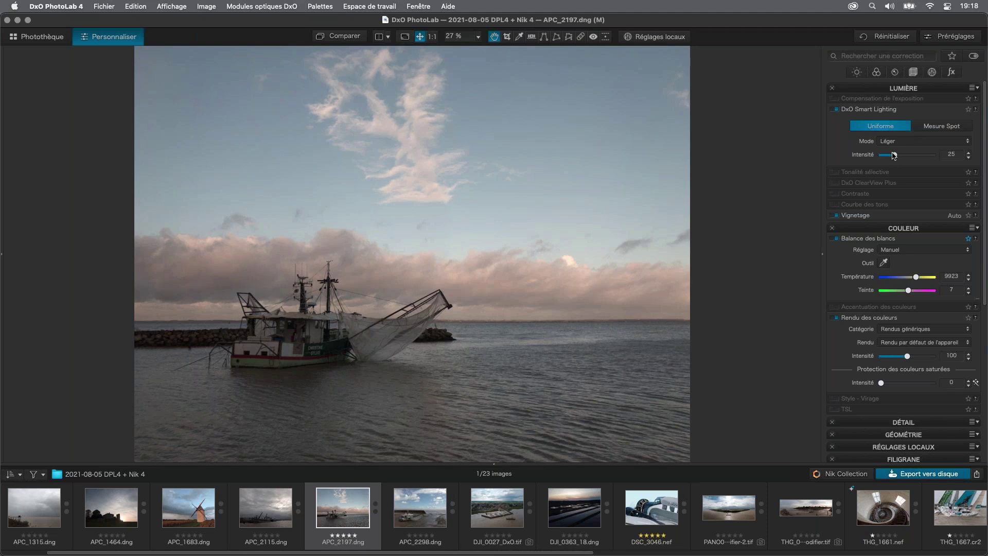
Try DxO Smart Lighting in Fort mode, and return it to Léger.
{"action": "left_click", "coordinate": [969, 142]}
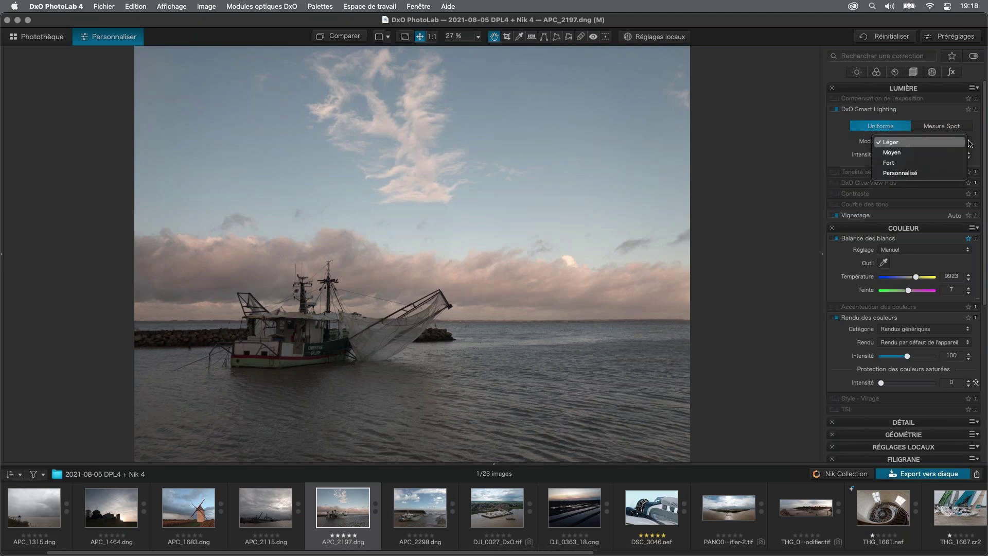
{"action": "left_click", "coordinate": [937, 165]}
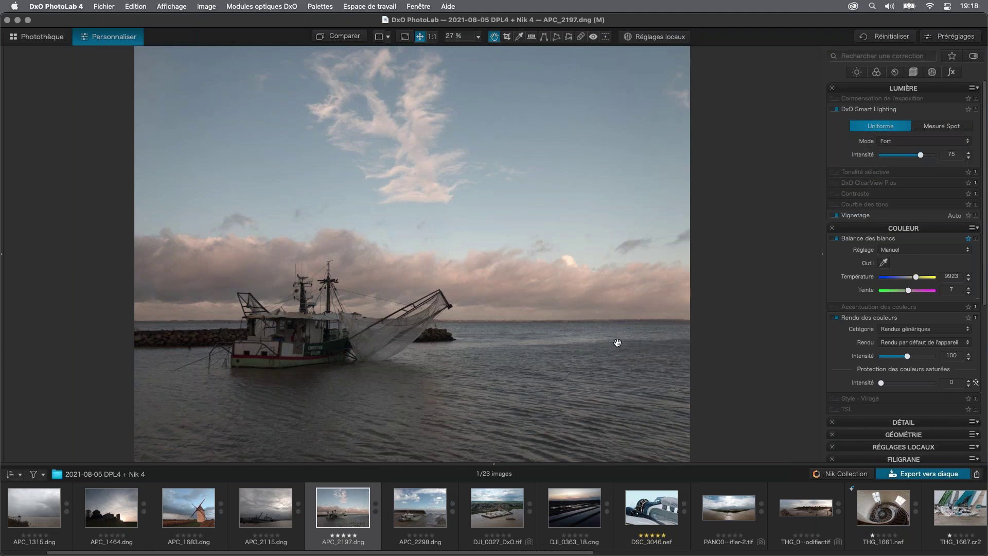
{"action": "left_click", "coordinate": [966, 145]}
{"action": "left_click", "coordinate": [904, 125]}
Enable Tonalité sélective, try Hautes lumières at -35 and Tons moyens at 16, and reset both values to 0.
{"action": "left_click", "coordinate": [835, 172]}
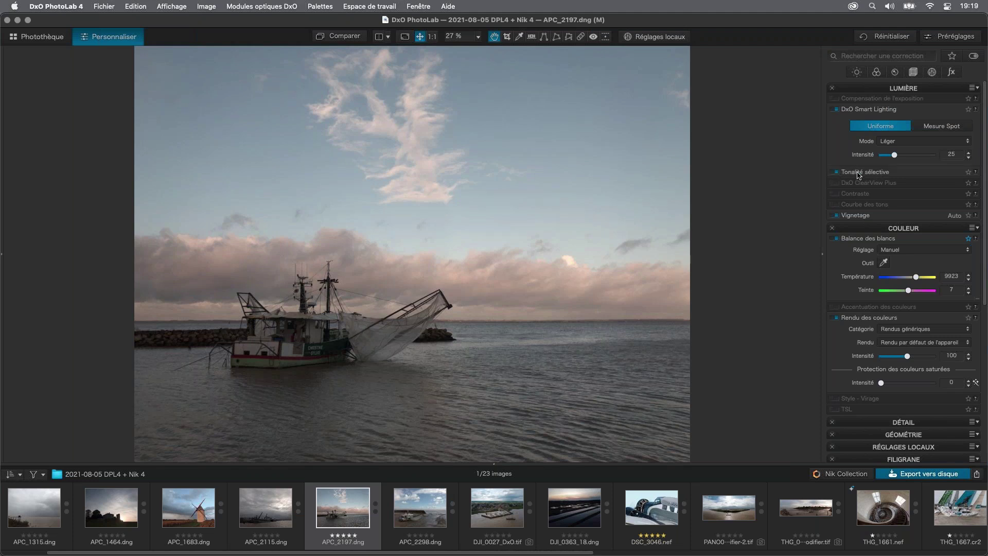
{"action": "left_click", "coordinate": [860, 173]}
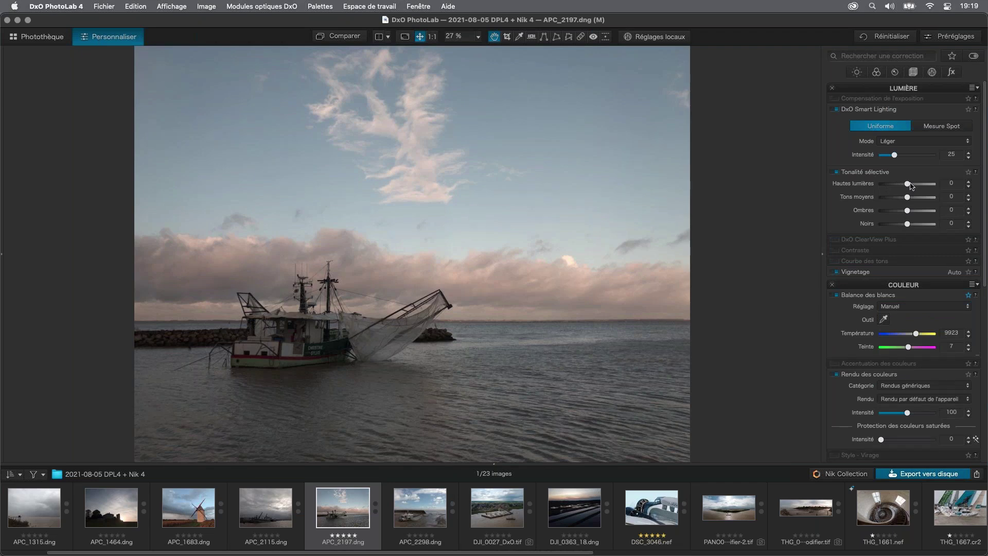
{"action": "left_click_drag", "start_coordinate": [910, 185], "coordinate": [900, 188]}
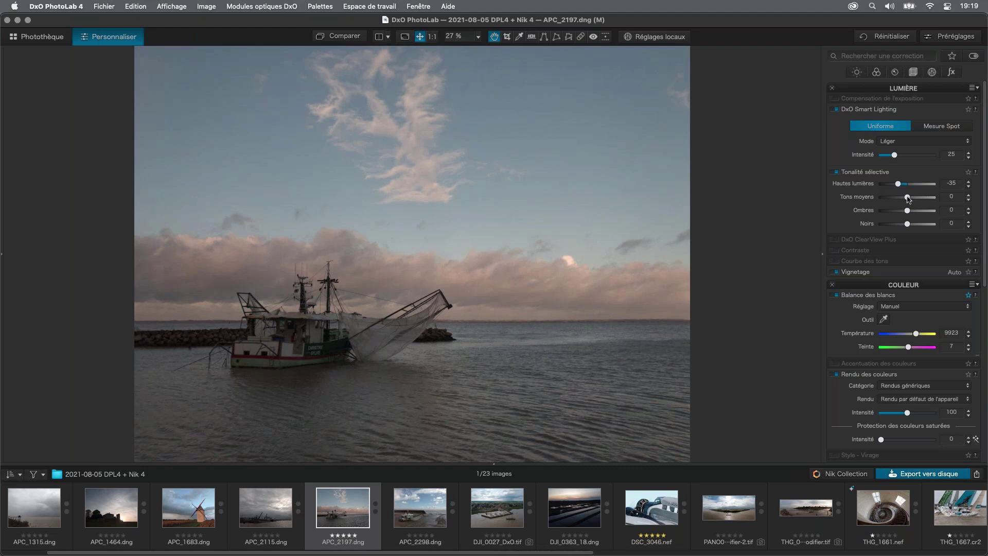
{"action": "left_click_drag", "start_coordinate": [908, 197], "coordinate": [911, 198]}
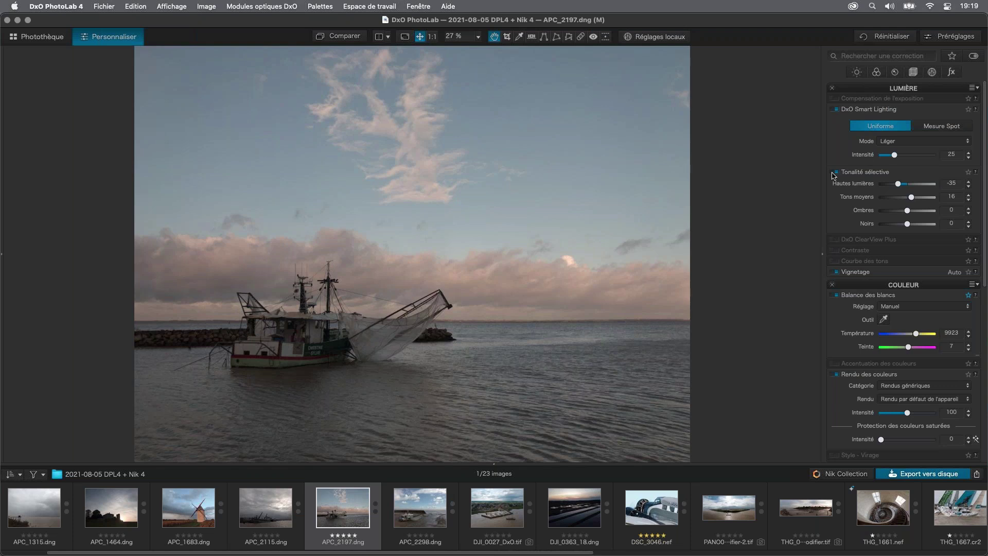
{"action": "double_click", "coordinate": [898, 184]}
{"action": "double_click", "coordinate": [911, 197]}
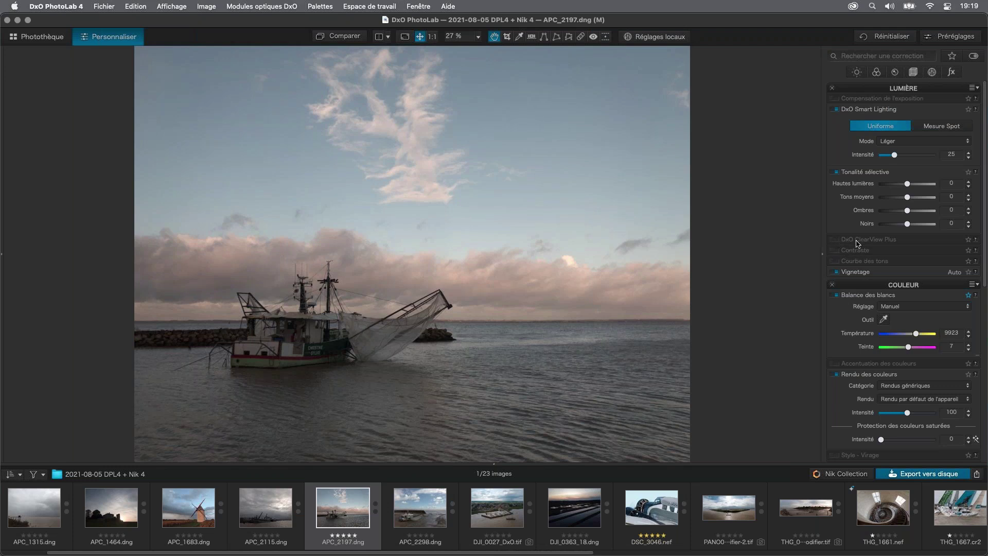
Enable DxO ClearView Plus at an intensity of 50, display its settings, and compare the photo with its original.
{"action": "left_click", "coordinate": [837, 240]}
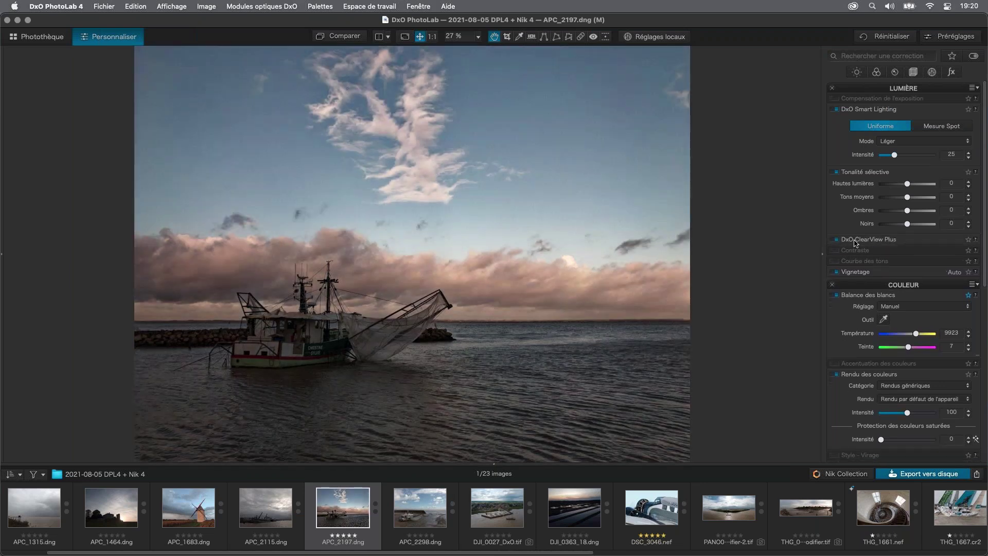
{"action": "left_click", "coordinate": [863, 243]}
{"action": "left_click", "coordinate": [863, 242]}
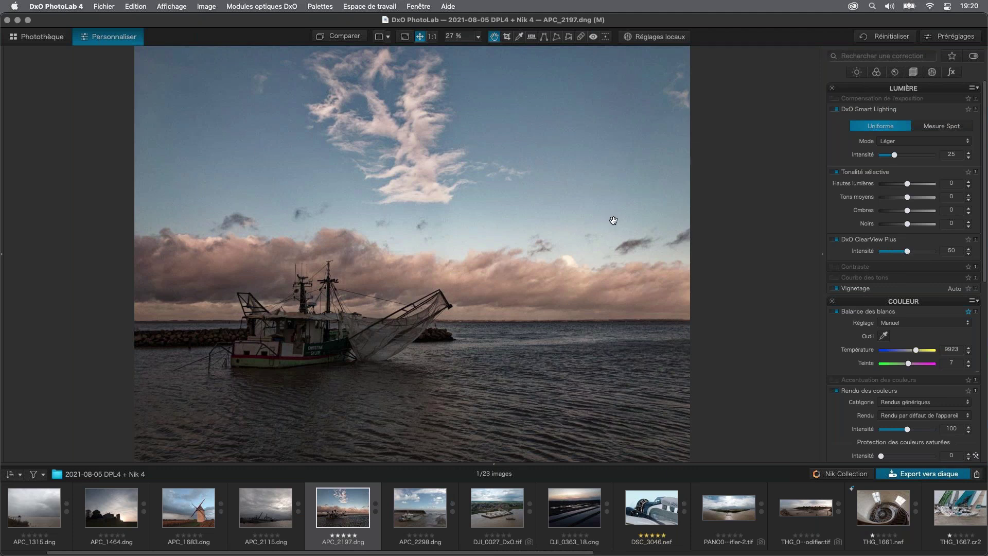
{"action": "left_click", "coordinate": [346, 39]}
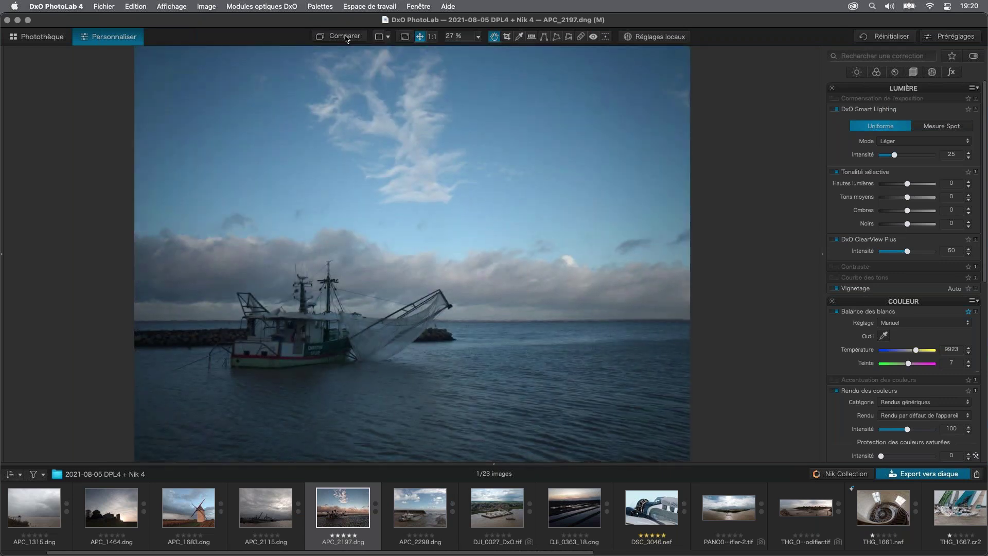
{"action": "left_click", "coordinate": [347, 39]}
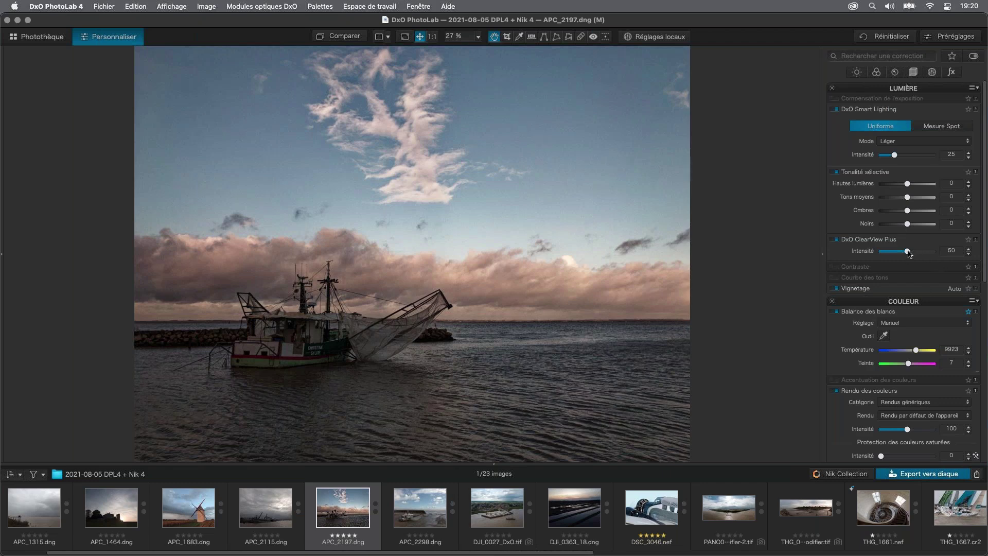
Reduce DxO ClearView Plus to an intensity of 30, and set Tonalité sélective's Ombres to 18 and Noirs to -4.
{"action": "left_click_drag", "start_coordinate": [910, 253], "coordinate": [898, 256]}
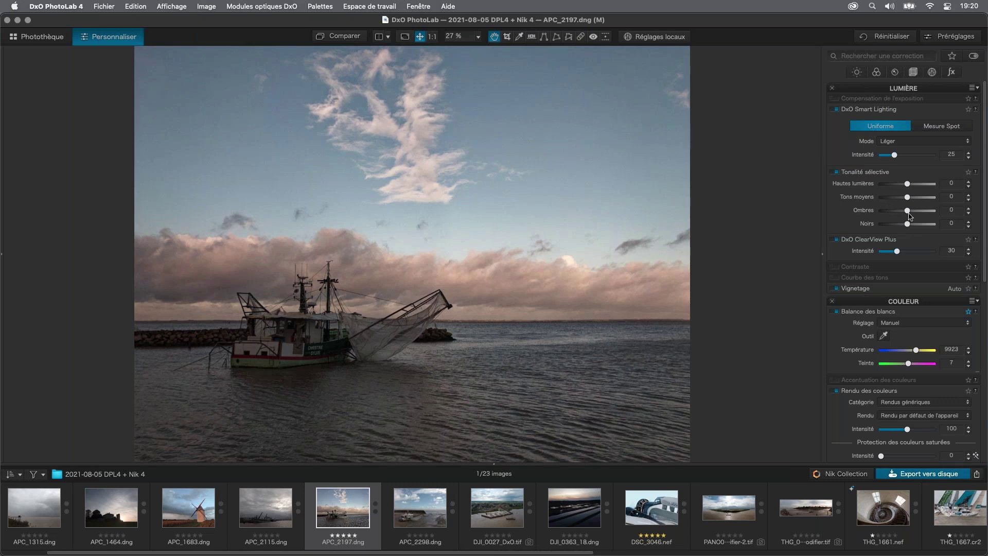
{"action": "left_click_drag", "start_coordinate": [910, 213], "coordinate": [915, 213]}
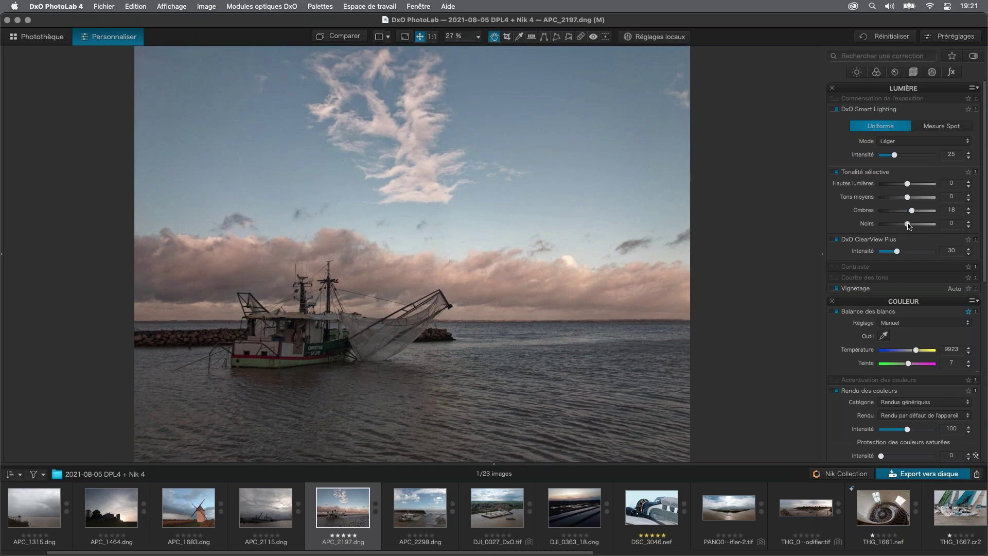
{"action": "left_click_drag", "start_coordinate": [909, 224], "coordinate": [908, 227]}
Start local adjustments and draw a graduated filter from the top edge of the sky down to just below the sea horizon.
{"action": "left_click", "coordinate": [653, 38]}
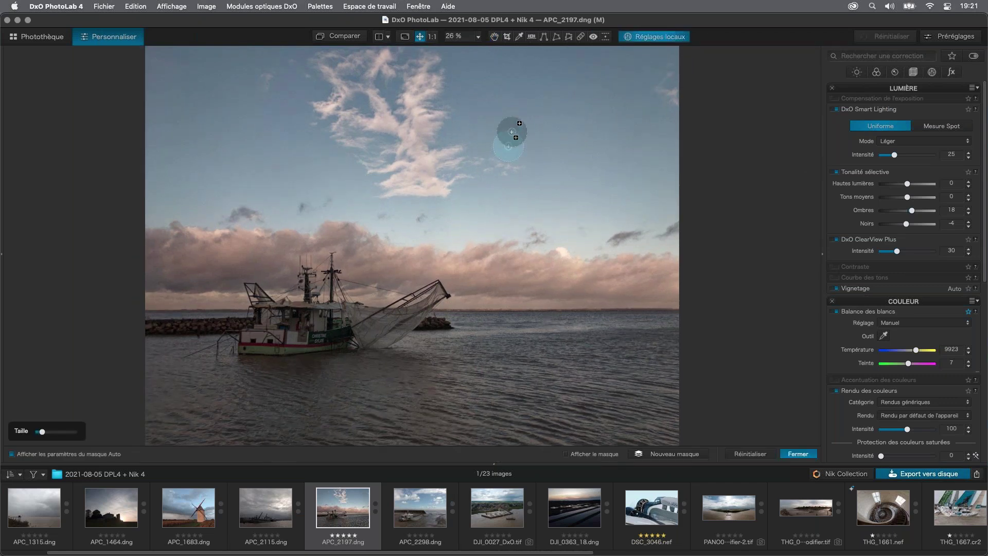
{"action": "right_click", "coordinate": [546, 108]}
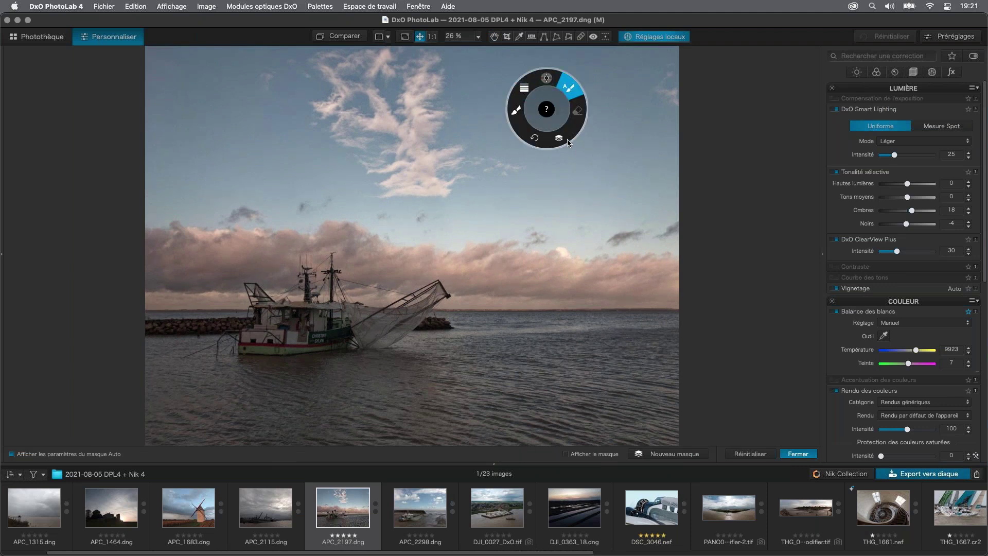
{"action": "left_click", "coordinate": [524, 89]}
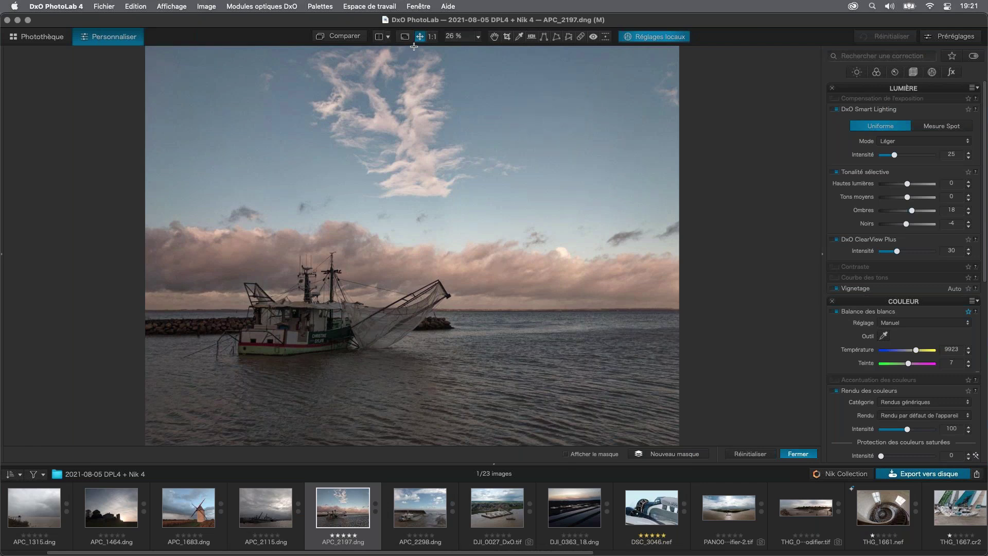
{"action": "left_click_drag", "start_coordinate": [415, 46], "coordinate": [417, 61]}
{"action": "left_click_drag", "start_coordinate": [416, 131], "coordinate": [414, 265]}
{"action": "left_click_drag", "start_coordinate": [415, 307], "coordinate": [418, 340]}
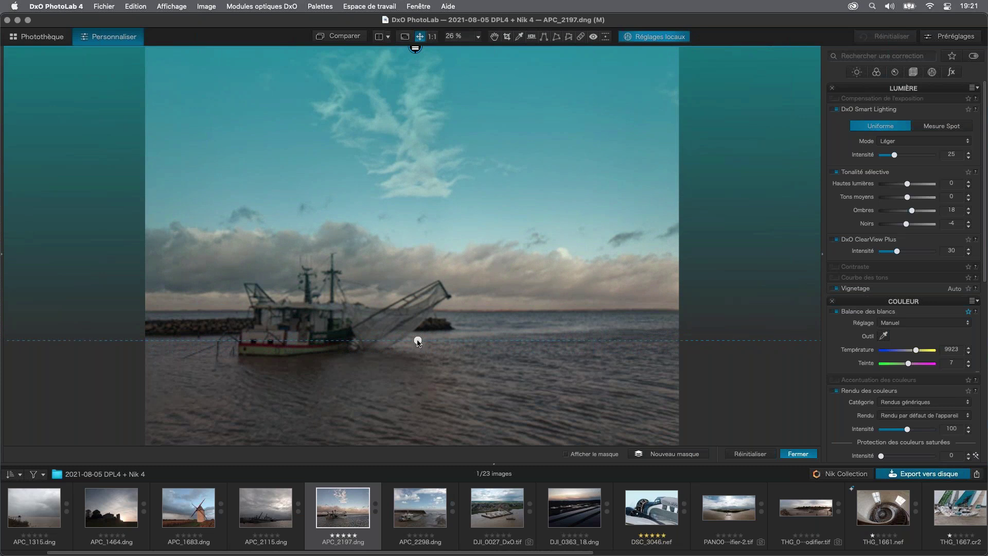
{"action": "left_click_drag", "start_coordinate": [418, 341], "coordinate": [420, 330]}
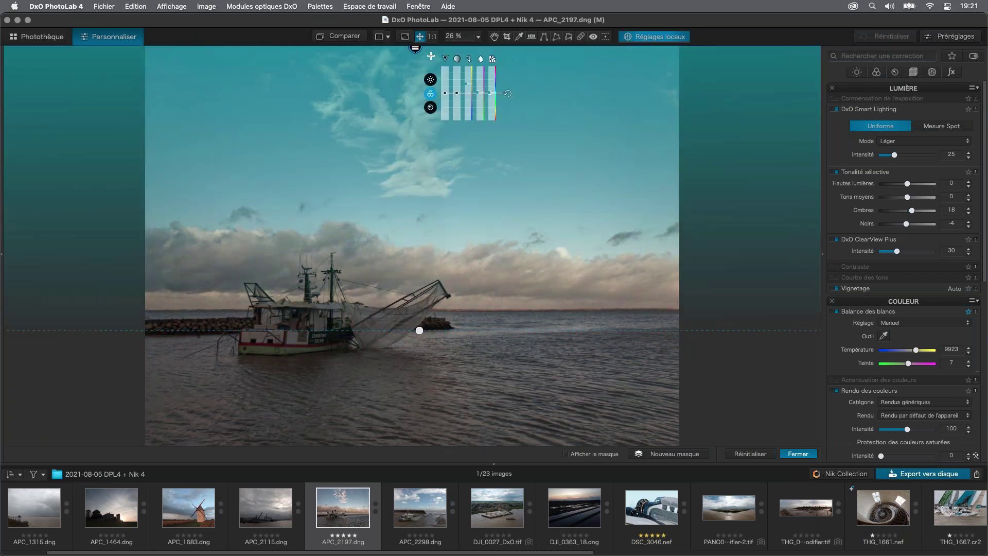
Lower the sky gradient's exposure slightly and strongly raise its colour vibrancy.
{"action": "left_click", "coordinate": [431, 80]}
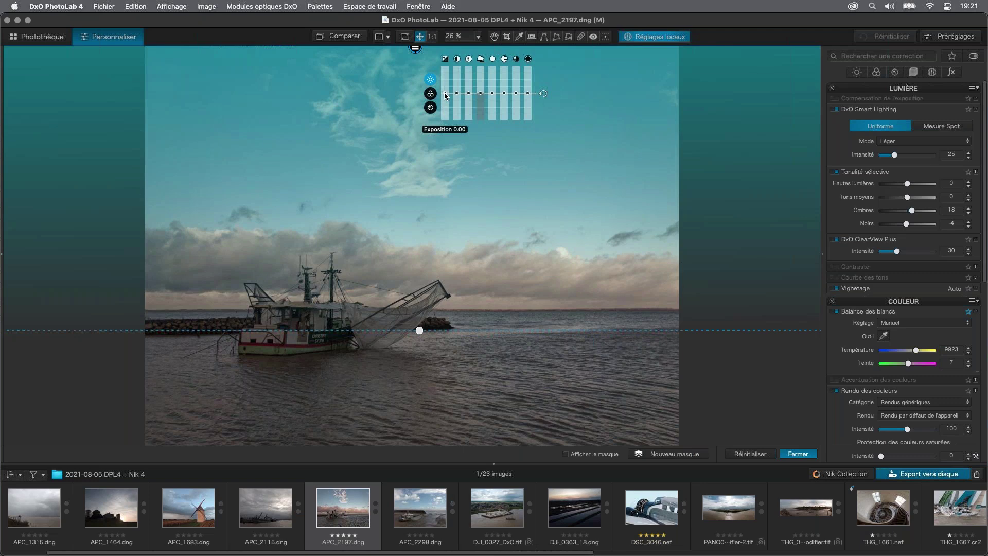
{"action": "left_click_drag", "start_coordinate": [445, 96], "coordinate": [445, 97]}
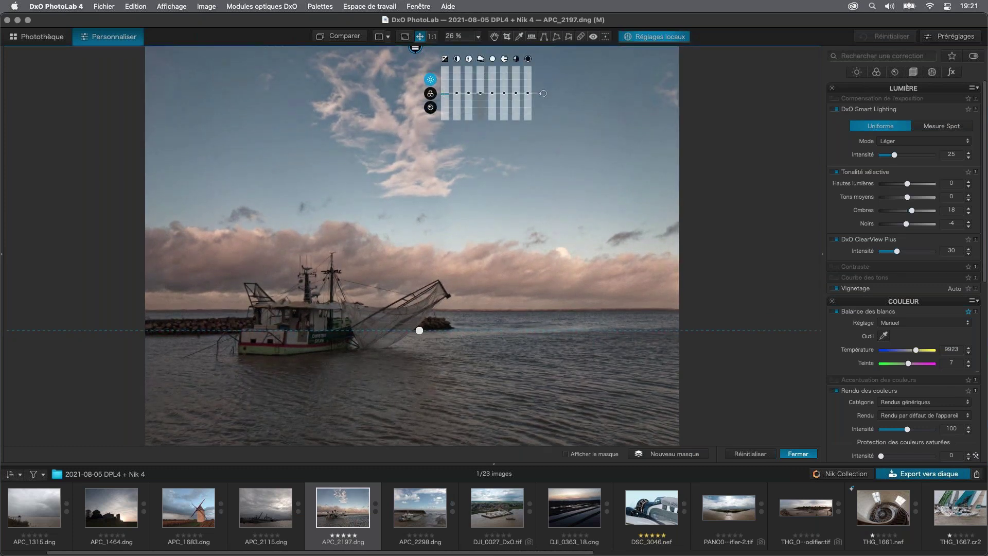
{"action": "left_click", "coordinate": [431, 95]}
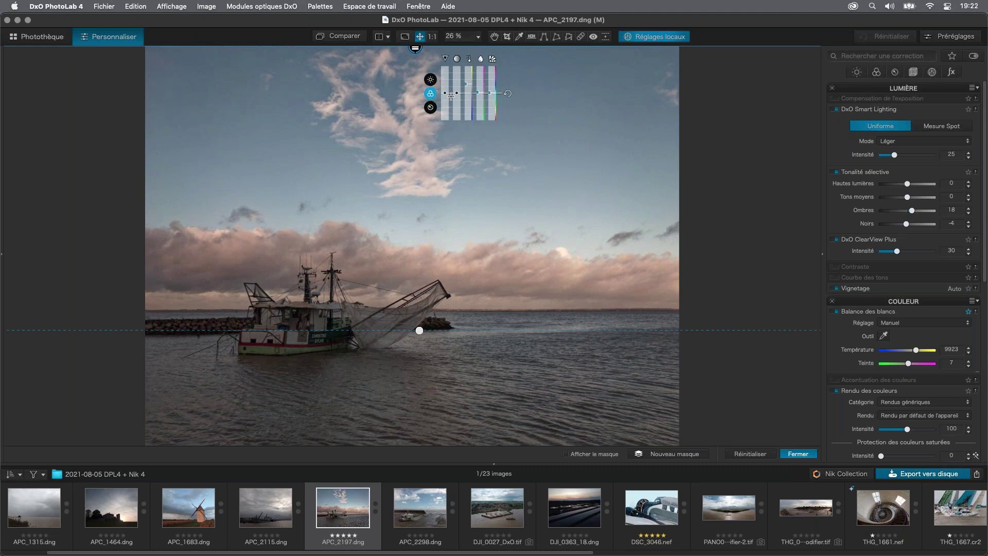
{"action": "left_click_drag", "start_coordinate": [446, 96], "coordinate": [446, 73]}
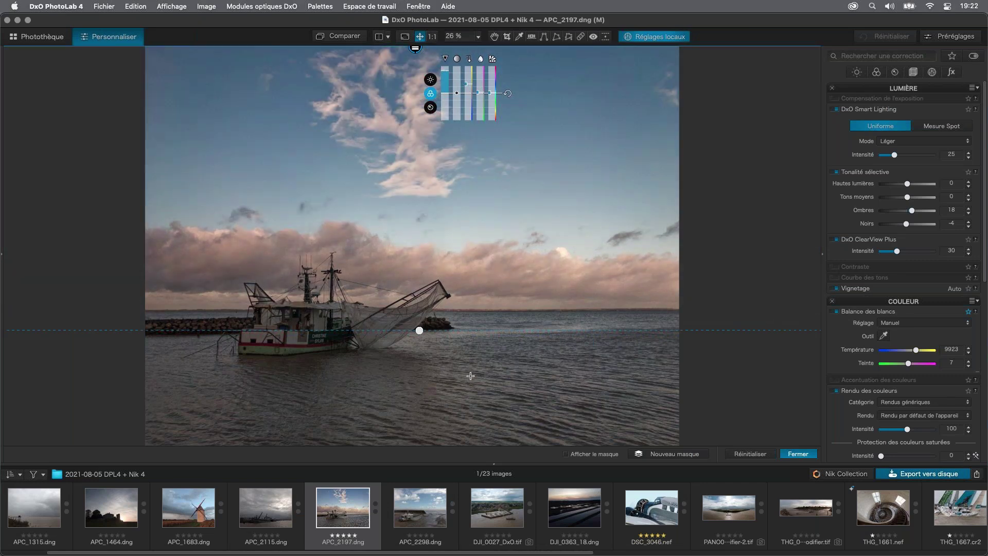
Create a new mask with a gradient from the photo's bottom edge to just above the horizon, and strongly raise its micro-contrast.
{"action": "left_click", "coordinate": [668, 455]}
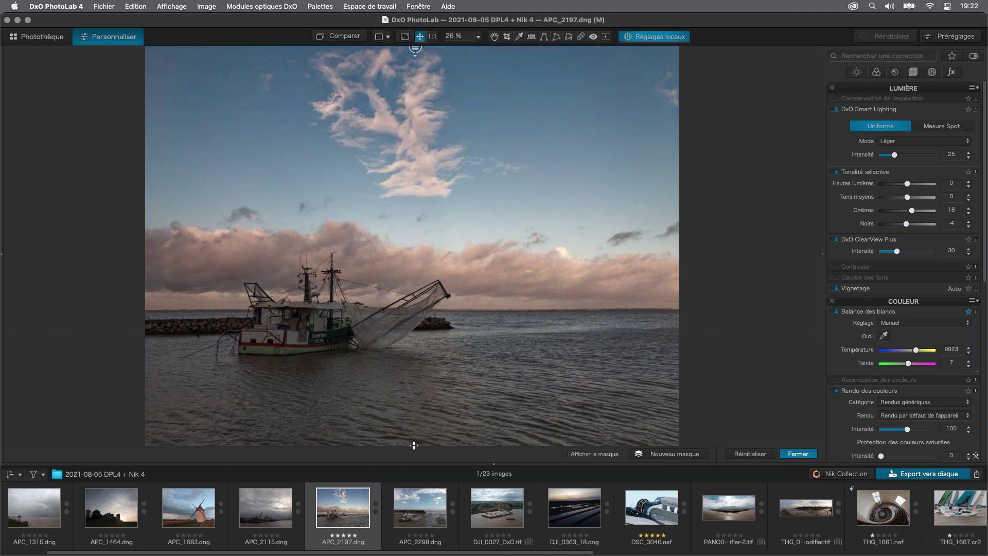
{"action": "left_click_drag", "start_coordinate": [414, 445], "coordinate": [415, 285]}
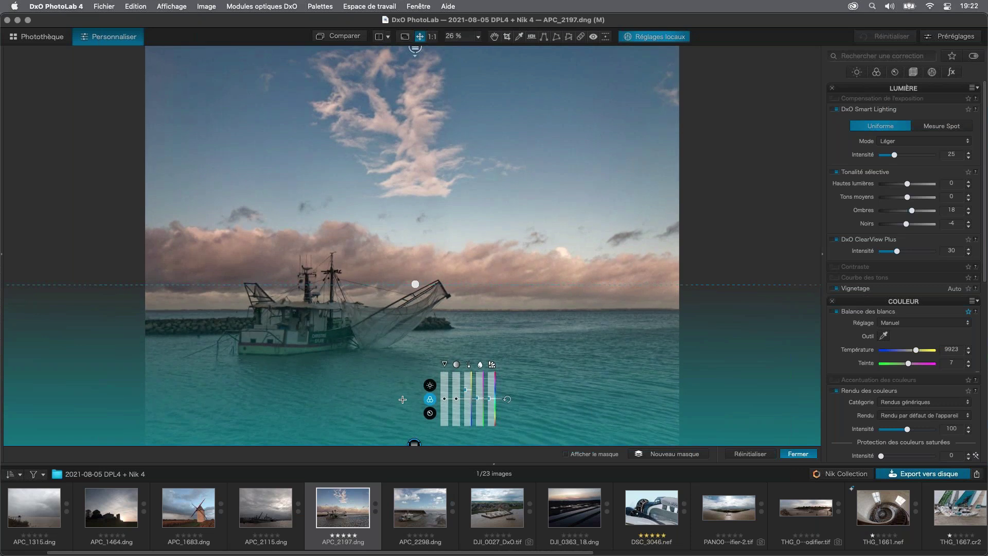
{"action": "left_click", "coordinate": [431, 386]}
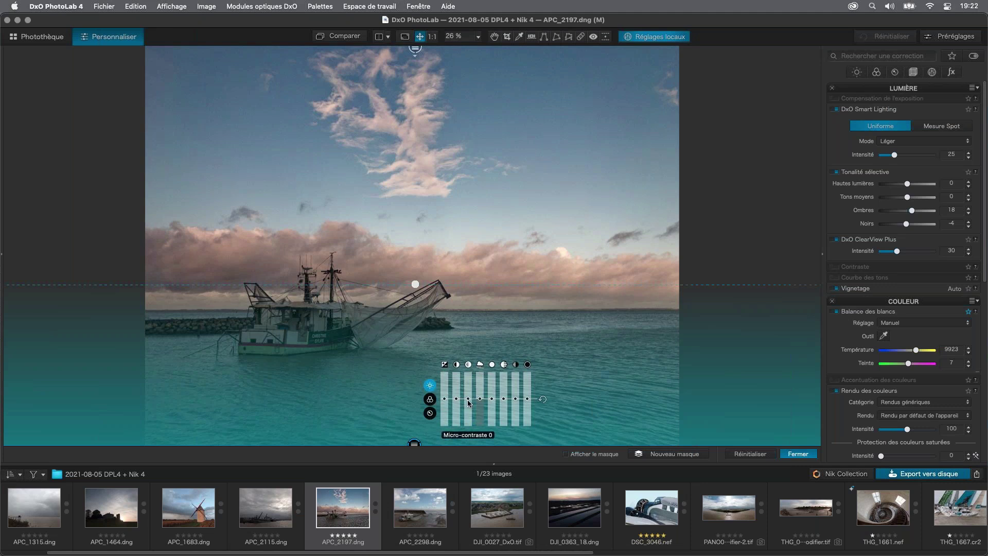
{"action": "left_click_drag", "start_coordinate": [468, 401], "coordinate": [469, 380]}
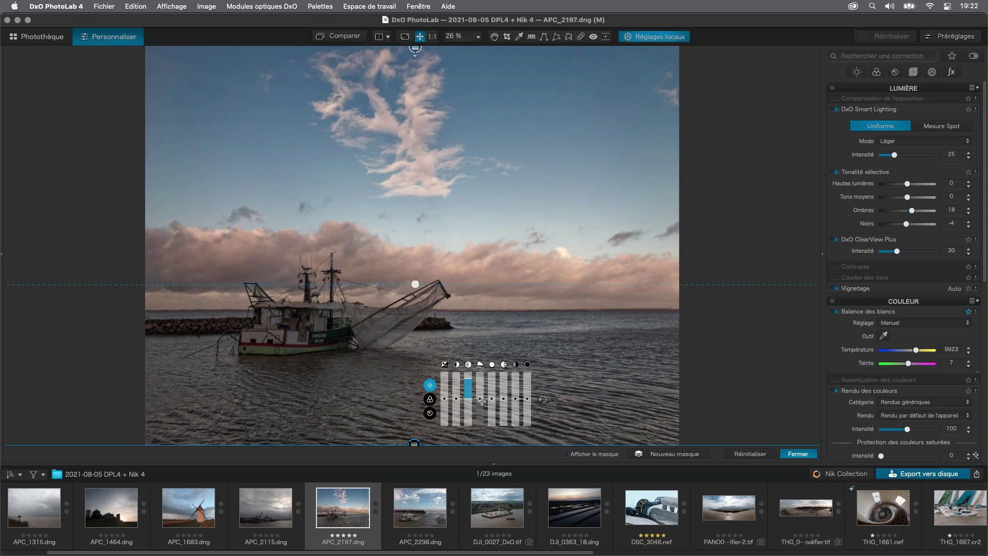
Inspect the sea at 100%, try micro-contrast values of 22 and 14 on its gradient, and leave a slight boost.
{"action": "key", "text": "super+alt+0"}
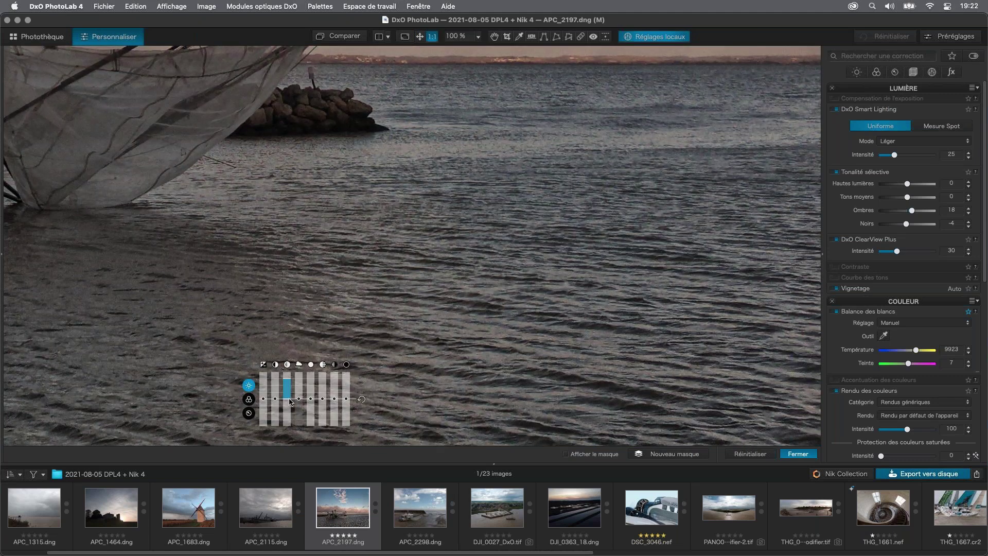
{"action": "mouse_move", "coordinate": [287, 383]}
{"action": "left_click_drag", "start_coordinate": [287, 381], "coordinate": [285, 395]}
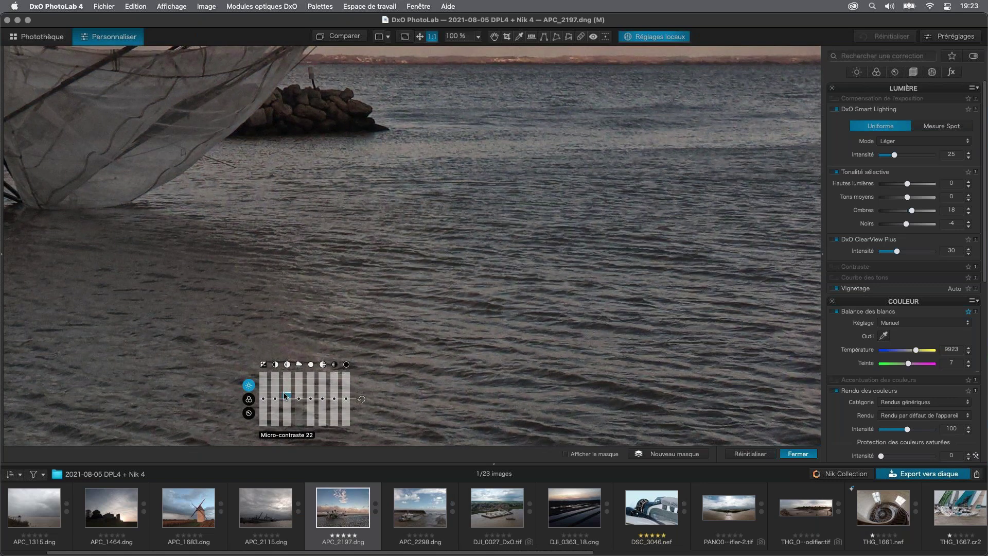
{"action": "left_click_drag", "start_coordinate": [288, 395], "coordinate": [289, 397]}
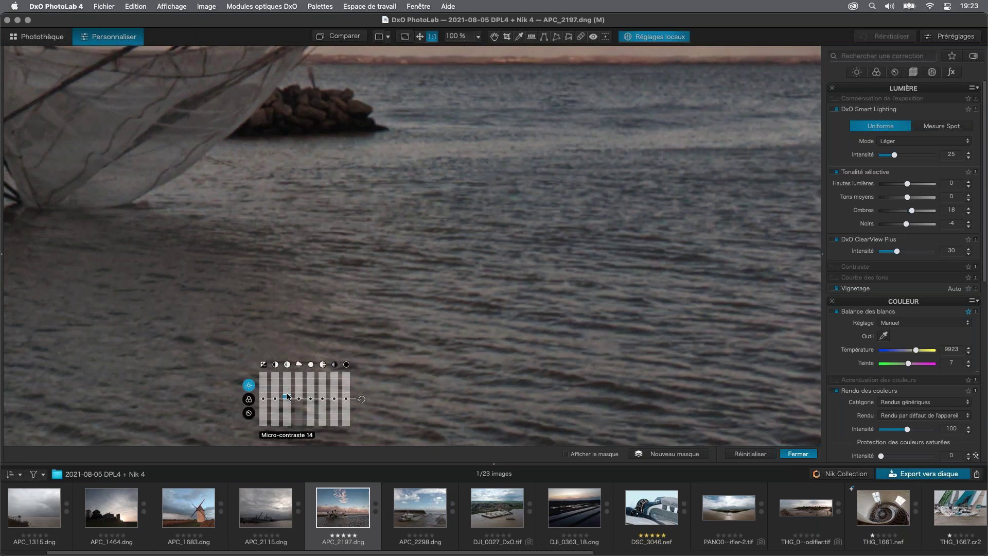
{"action": "left_click_drag", "start_coordinate": [287, 397], "coordinate": [288, 399]}
{"action": "left_click_drag", "start_coordinate": [288, 399], "coordinate": [288, 394]}
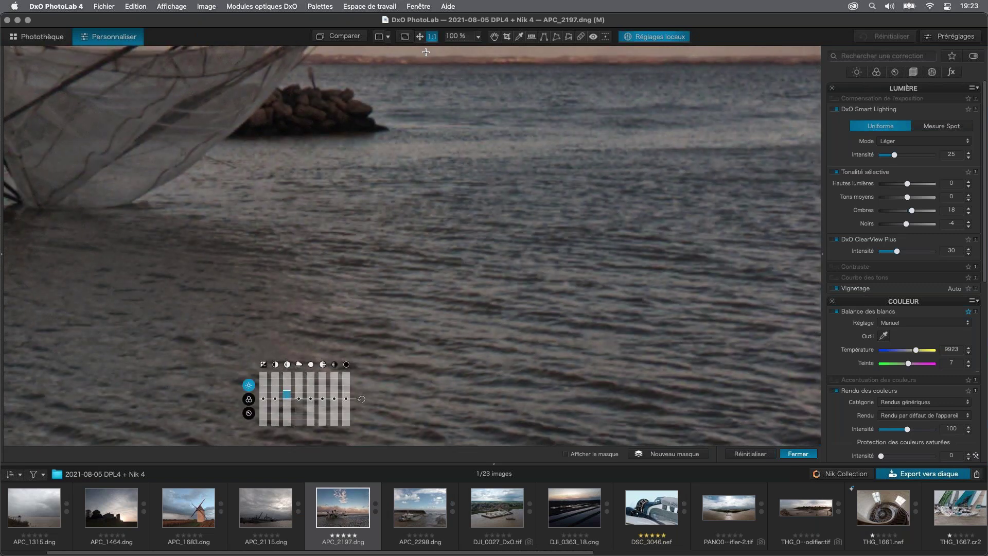
{"action": "left_click", "coordinate": [420, 37]}
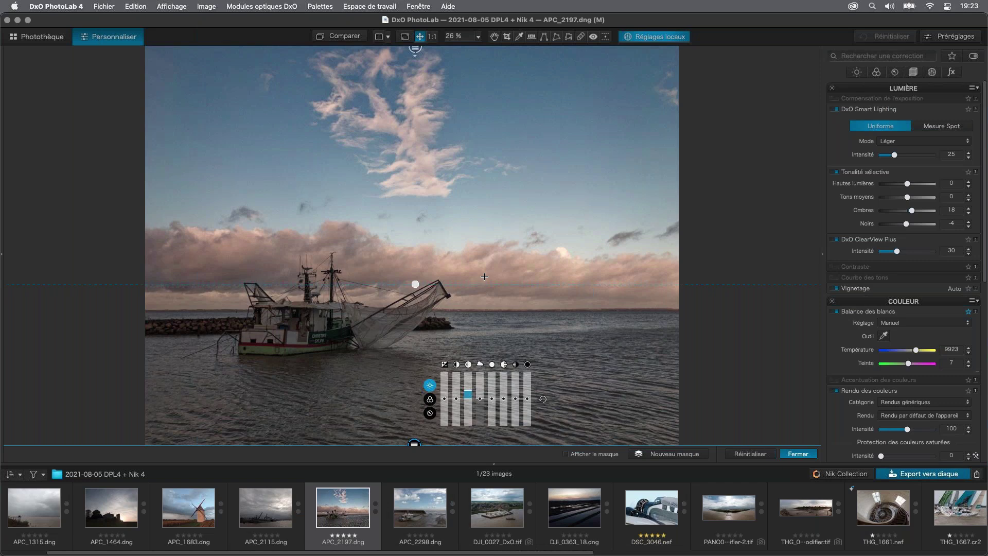
Toggle the mask display to check the gradient's coverage, and finish the local adjustments.
{"action": "key", "text": "m"}
{"action": "key", "text": "m"}
{"action": "left_click", "coordinate": [799, 454]}
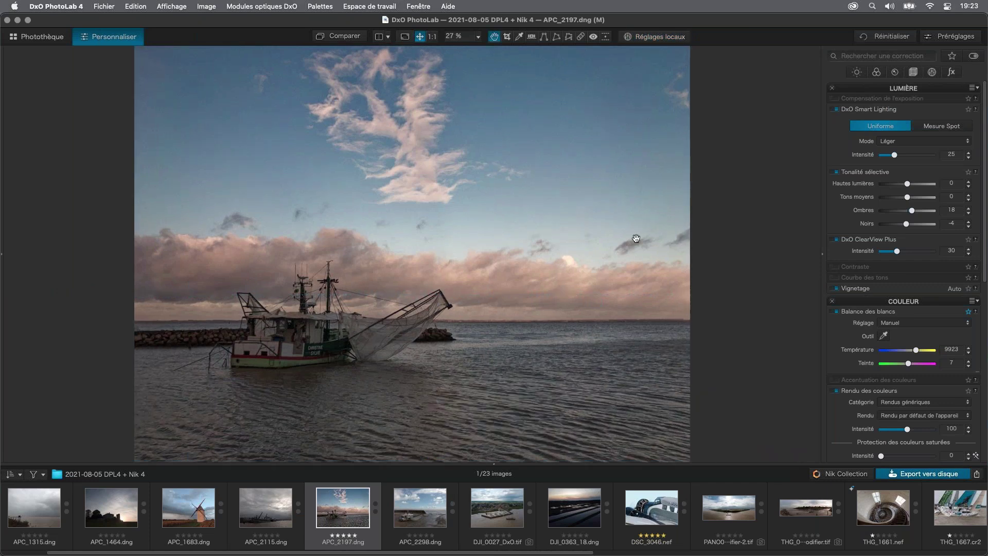
Compare the corrected boat photo with its original in a split view, shifting the divider across the boat, and return to the single view.
{"action": "left_click", "coordinate": [379, 38]}
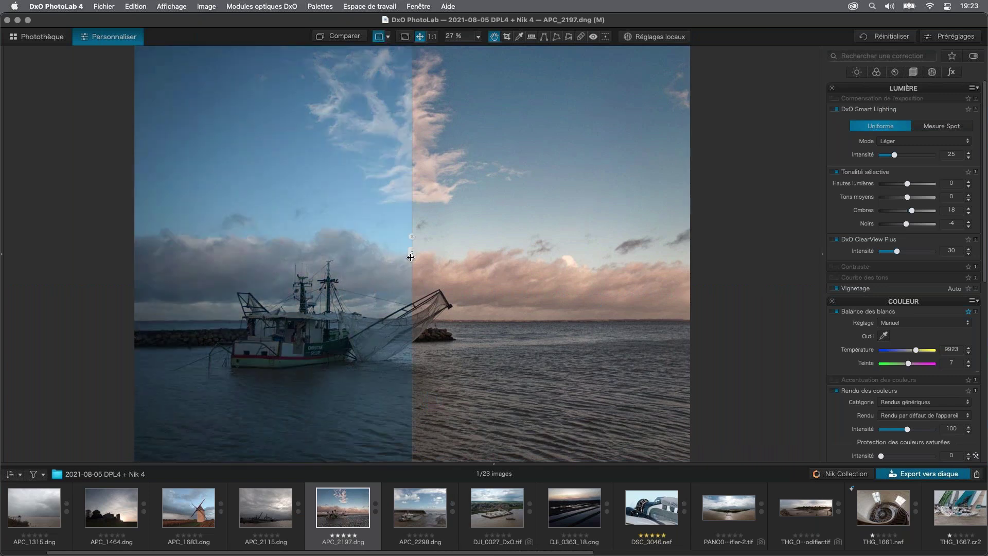
{"action": "left_click_drag", "start_coordinate": [409, 254], "coordinate": [365, 268]}
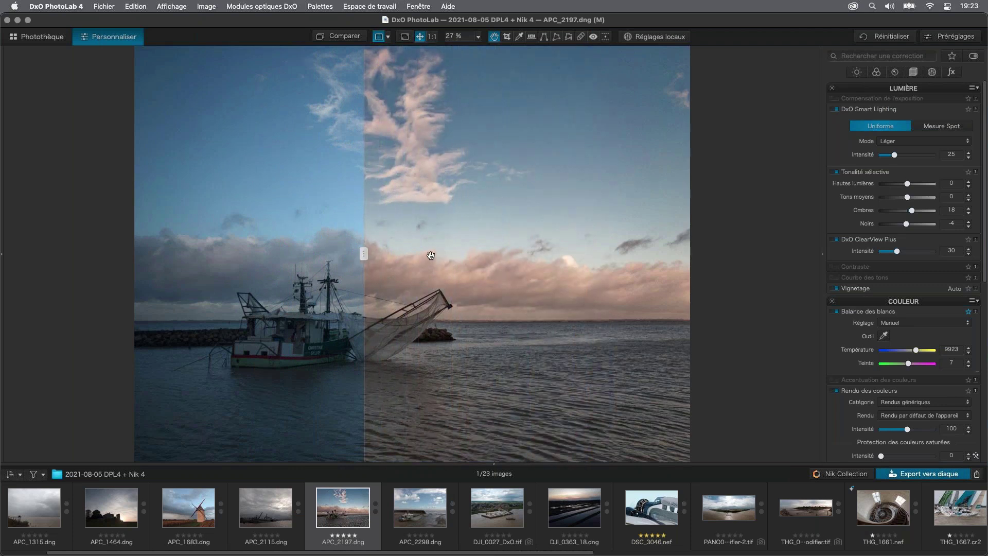
{"action": "left_click_drag", "start_coordinate": [365, 254], "coordinate": [405, 257]}
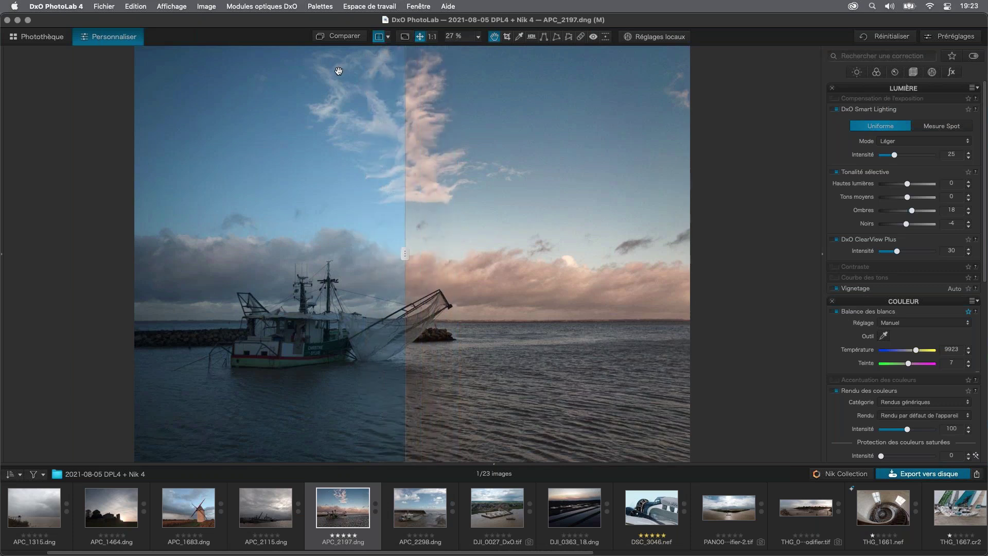
{"action": "left_click", "coordinate": [386, 38]}
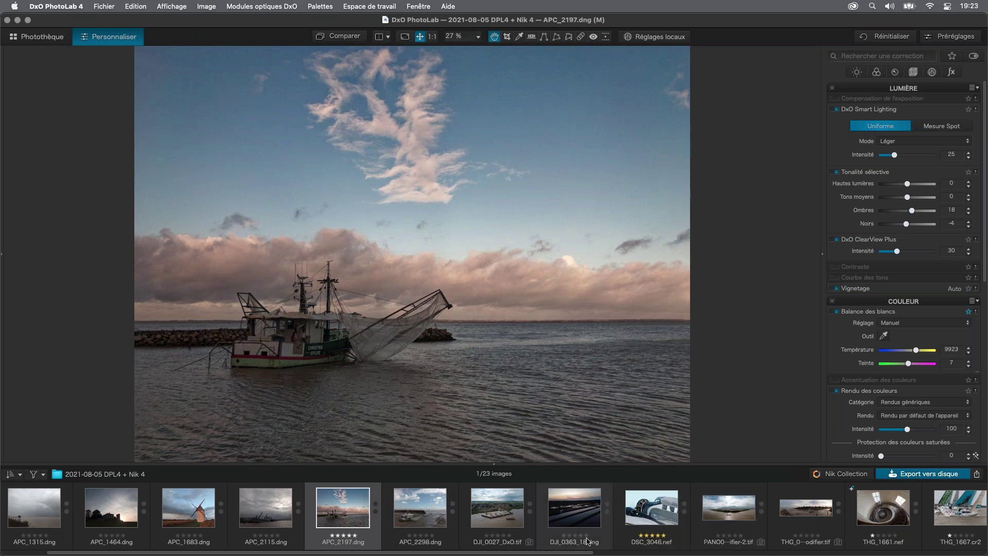
Open THG03417.arw, compare it without and with DxO ClearView Plus, and set the ClearView Plus intensity to 82.
{"action": "left_click_drag", "start_coordinate": [592, 553], "coordinate": [983, 555]}
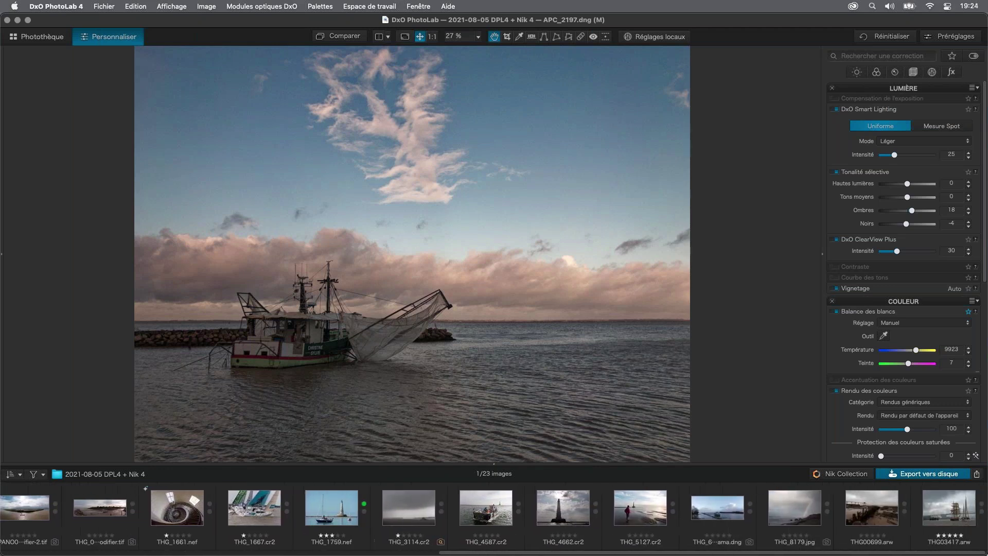
{"action": "left_click", "coordinate": [951, 505]}
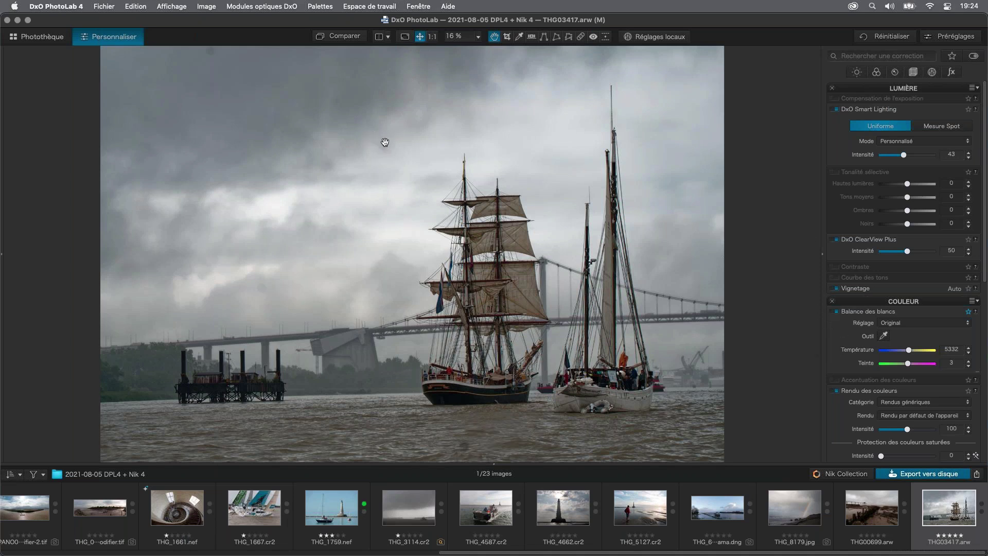
{"action": "left_click", "coordinate": [836, 240]}
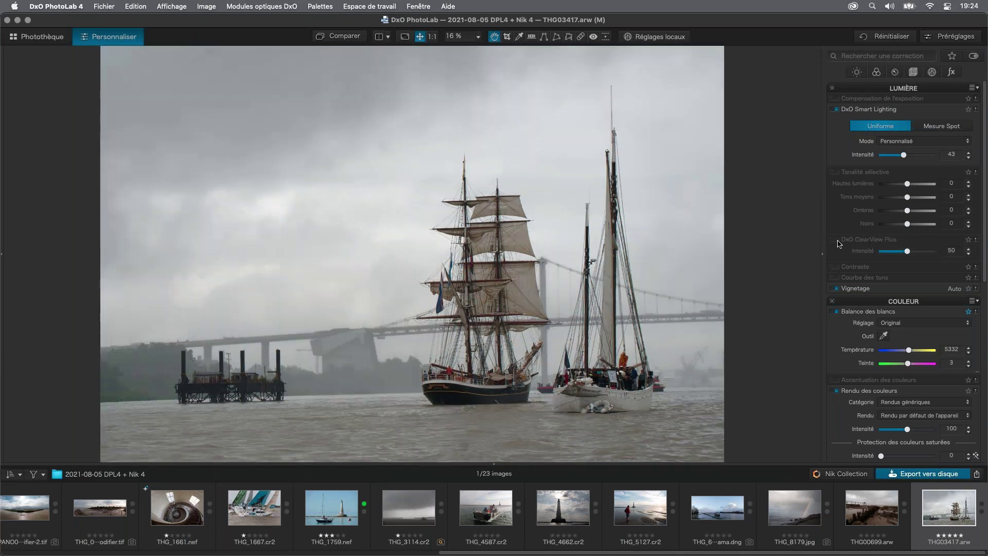
{"action": "left_click", "coordinate": [838, 241]}
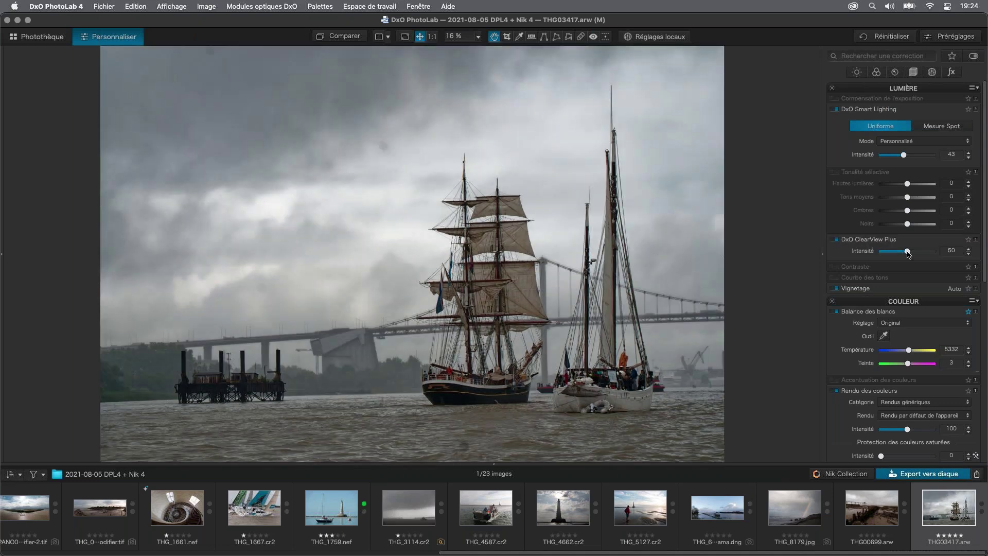
{"action": "left_click_drag", "start_coordinate": [908, 253], "coordinate": [926, 253]}
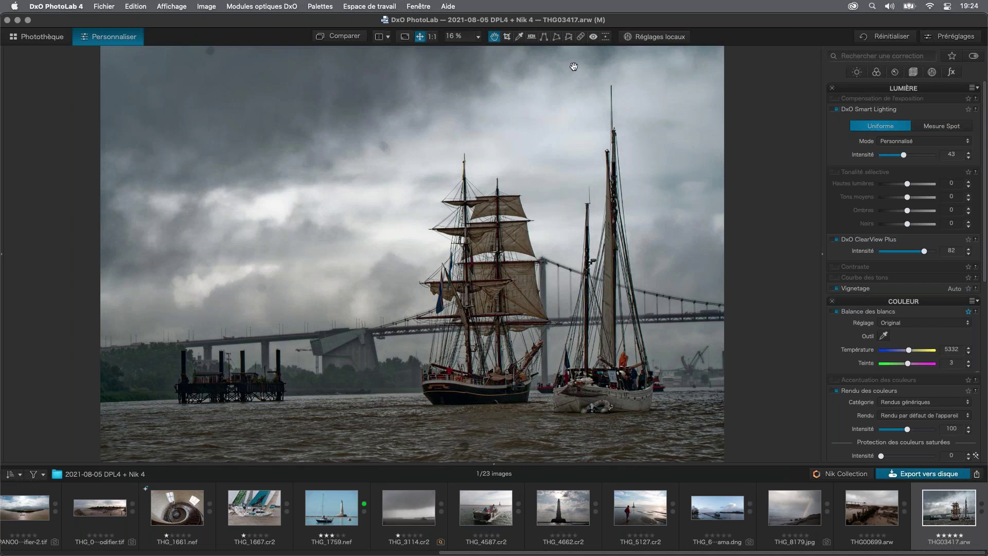
Start the repair tool in Réparer mode, test a larger brush in the sky, and set the brush size to 30.
{"action": "left_click", "coordinate": [582, 37]}
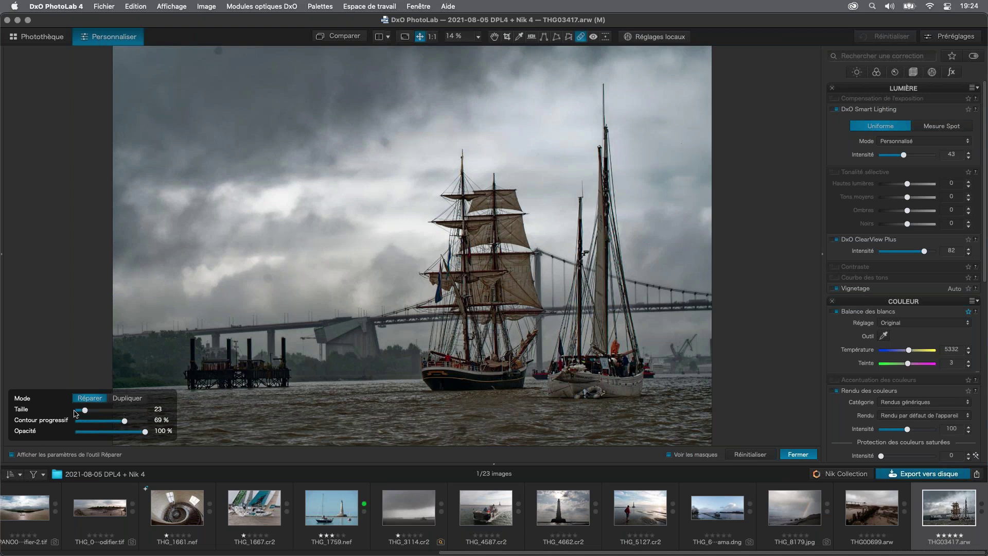
{"action": "left_click_drag", "start_coordinate": [83, 411], "coordinate": [94, 410]}
{"action": "left_click", "coordinate": [298, 227]}
{"action": "left_click_drag", "start_coordinate": [95, 410], "coordinate": [87, 411]}
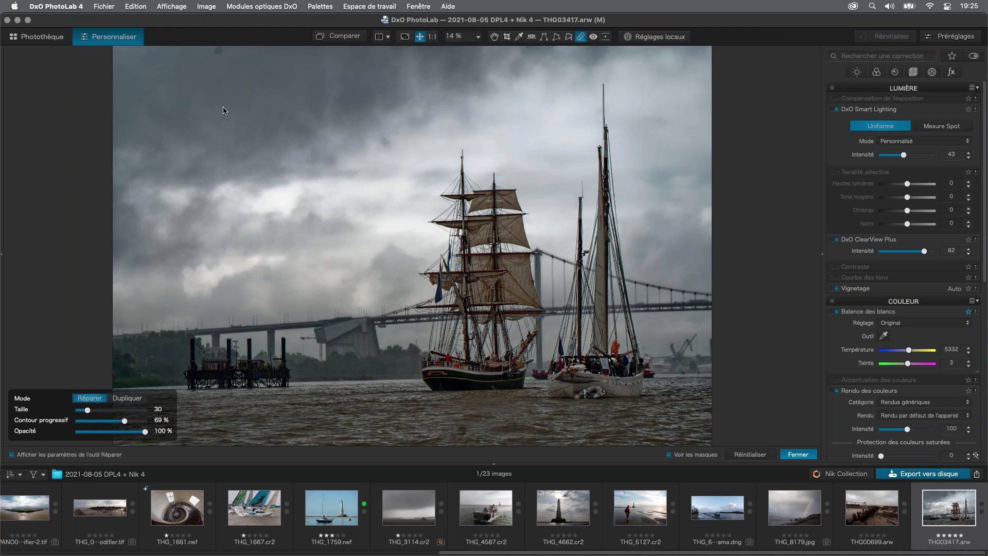
Repair the dark dust spots in the cloudy sky, including the elongated mark above and to the left of the tall ship's masts.
{"action": "left_click", "coordinate": [217, 51]}
{"action": "left_click", "coordinate": [339, 98]}
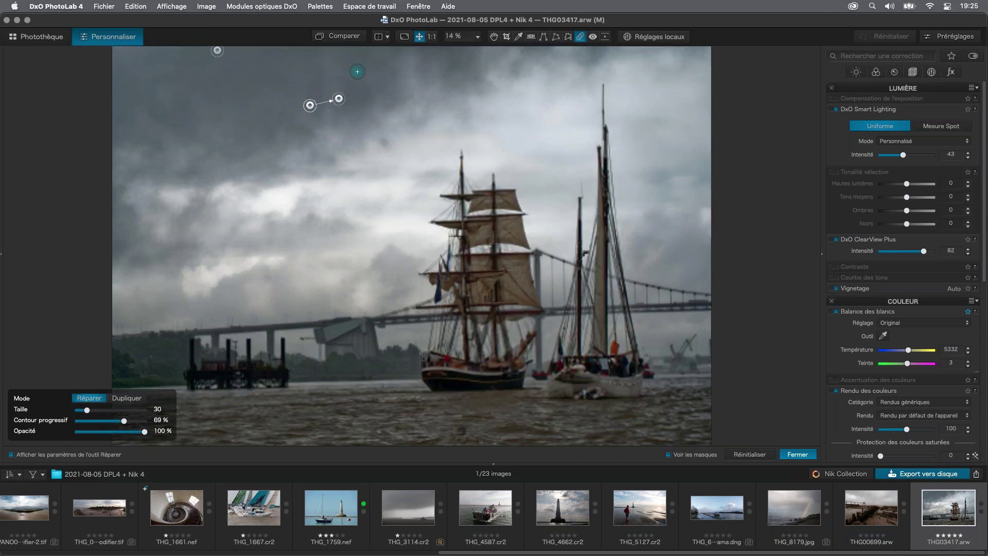
{"action": "left_click", "coordinate": [398, 73]}
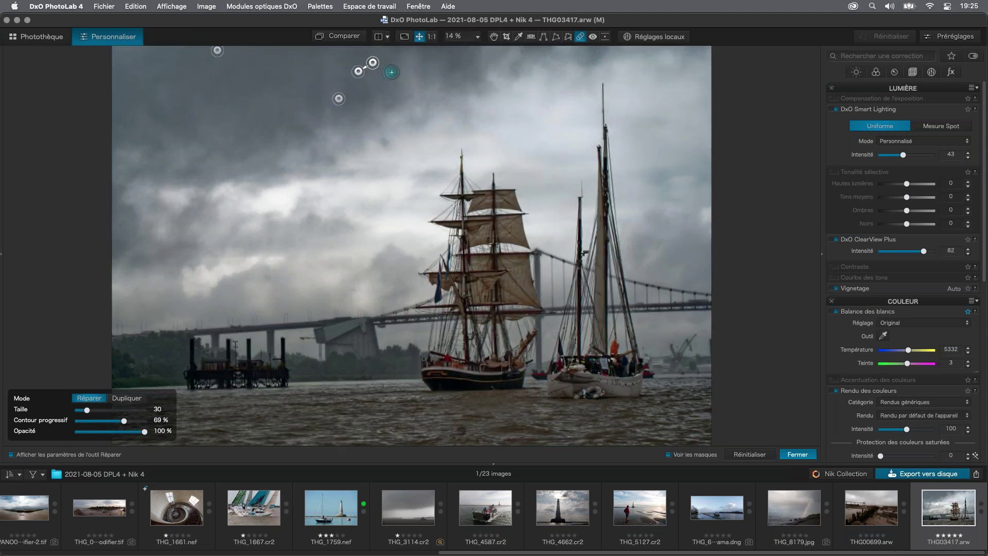
{"action": "left_click", "coordinate": [380, 139]}
{"action": "left_click_drag", "start_coordinate": [380, 137], "coordinate": [388, 147]}
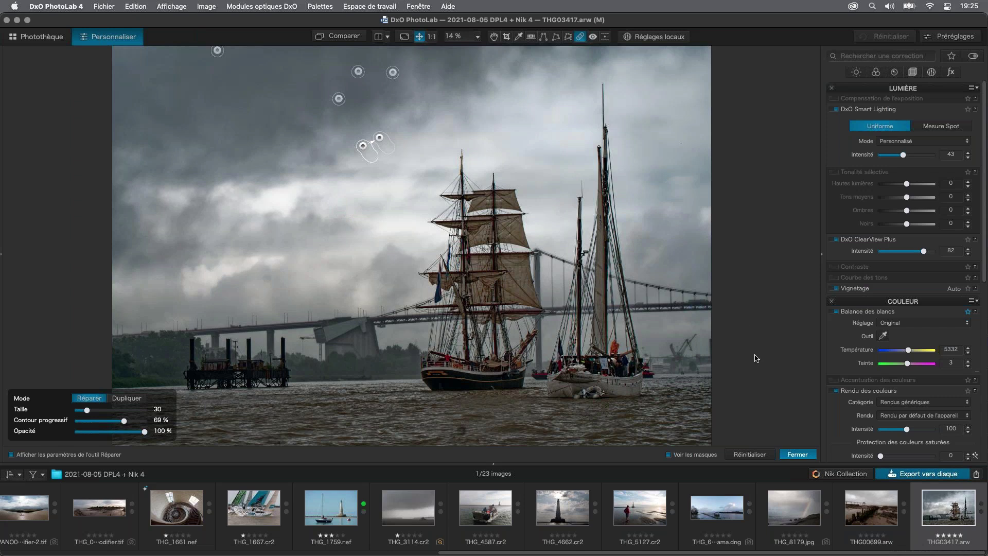
Close the repair tool and straighten the photo with the Horizon tool, aligning its guide line with the vertical bridge pylon between the ships.
{"action": "left_click", "coordinate": [798, 455]}
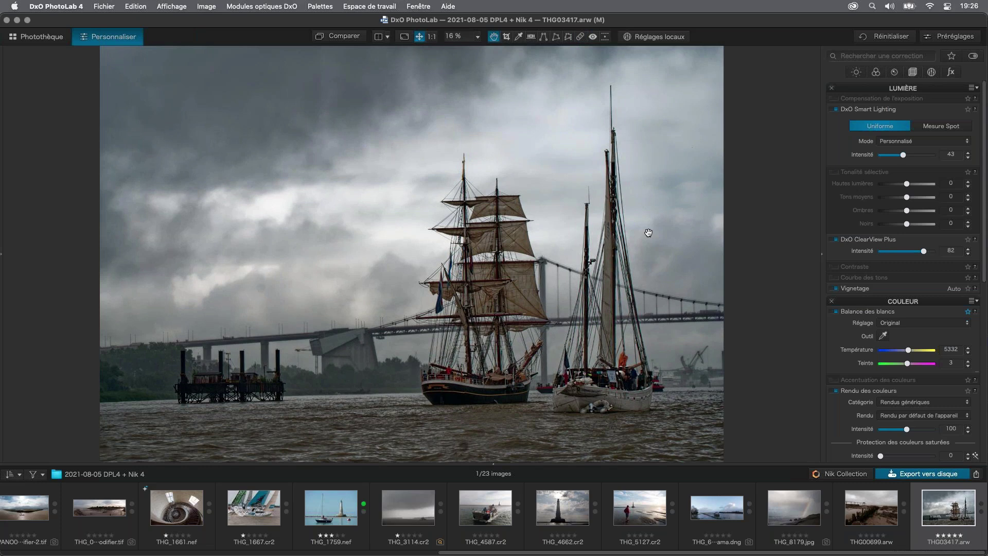
{"action": "left_click", "coordinate": [531, 37]}
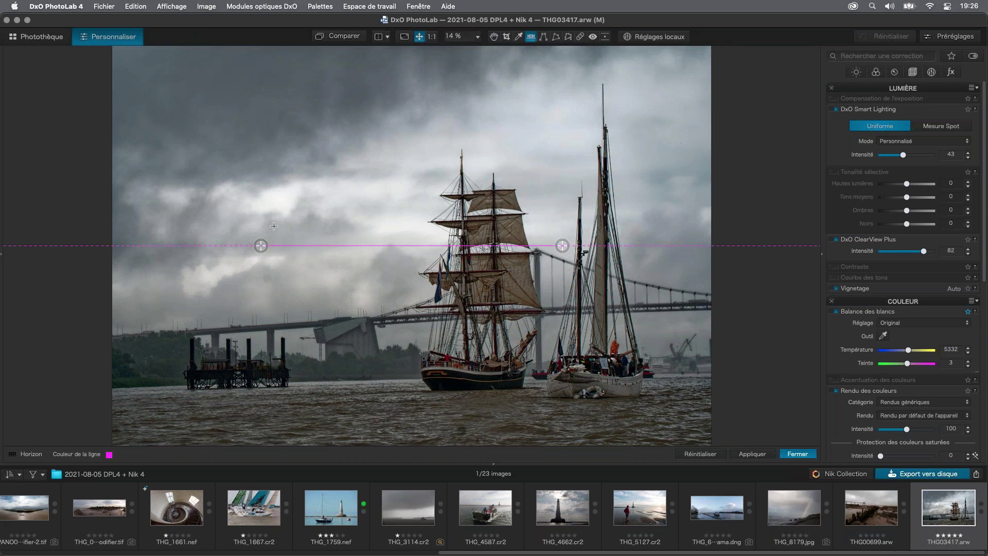
{"action": "left_click_drag", "start_coordinate": [286, 243], "coordinate": [230, 311]}
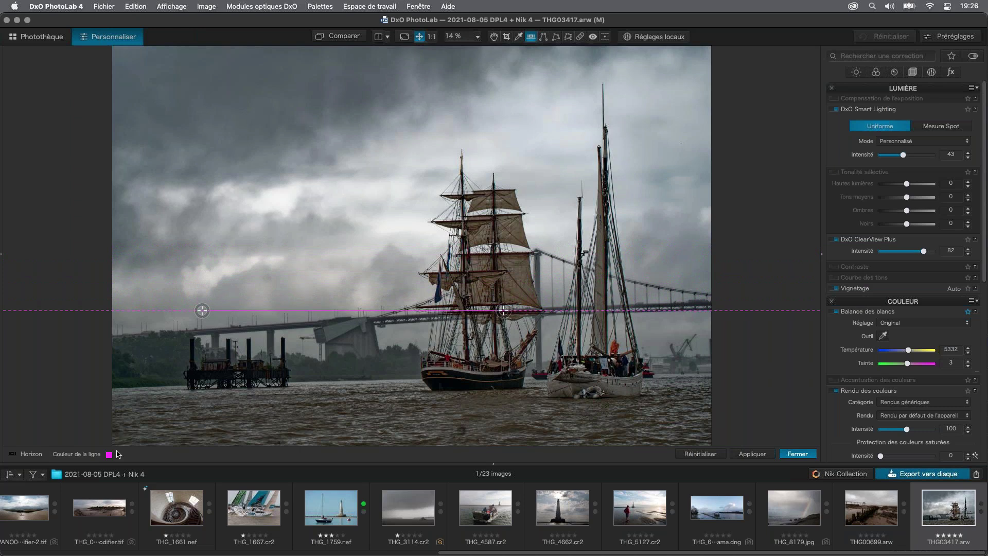
{"action": "left_click_drag", "start_coordinate": [233, 310], "coordinate": [209, 367]}
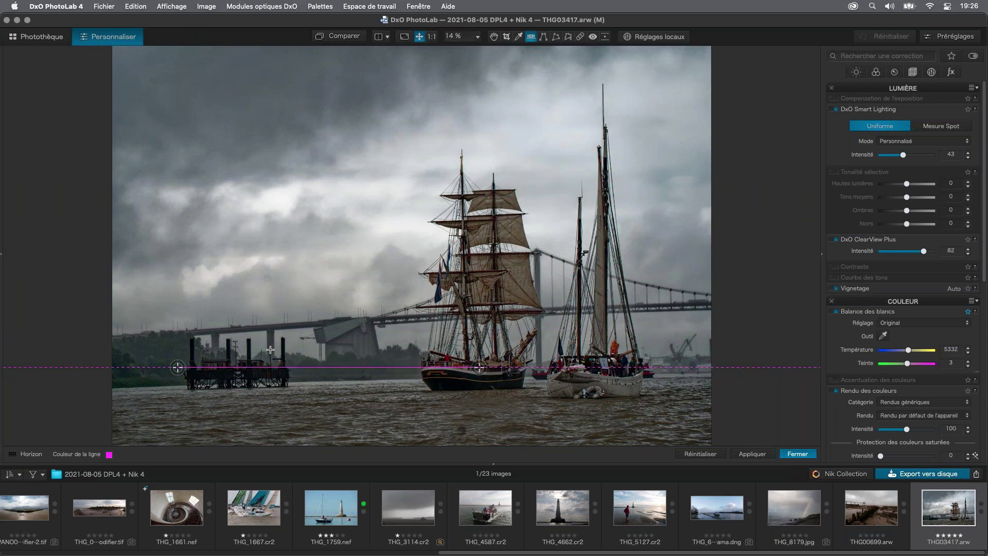
{"action": "left_click_drag", "start_coordinate": [228, 367], "coordinate": [240, 274]}
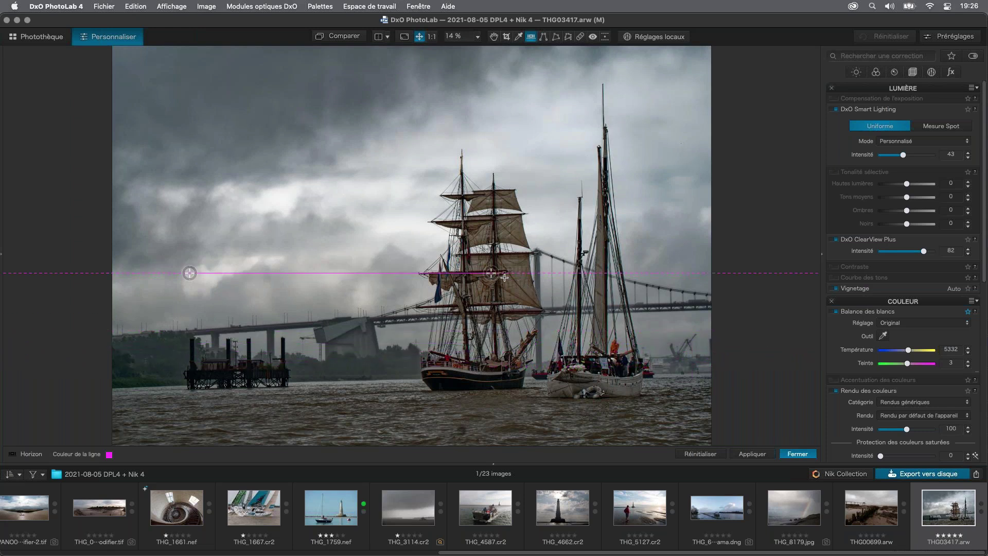
{"action": "left_click_drag", "start_coordinate": [491, 273], "coordinate": [540, 257]}
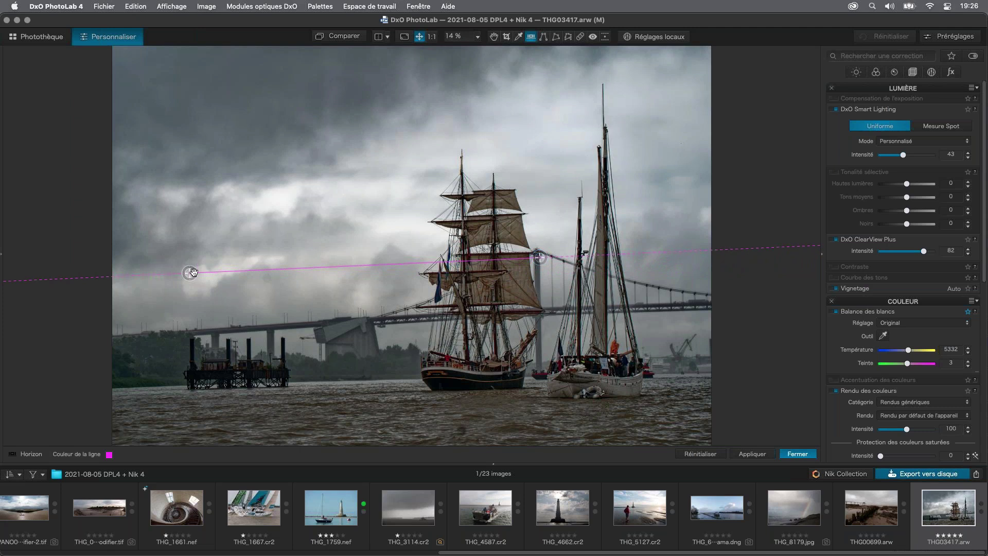
{"action": "left_click_drag", "start_coordinate": [190, 273], "coordinate": [542, 369]}
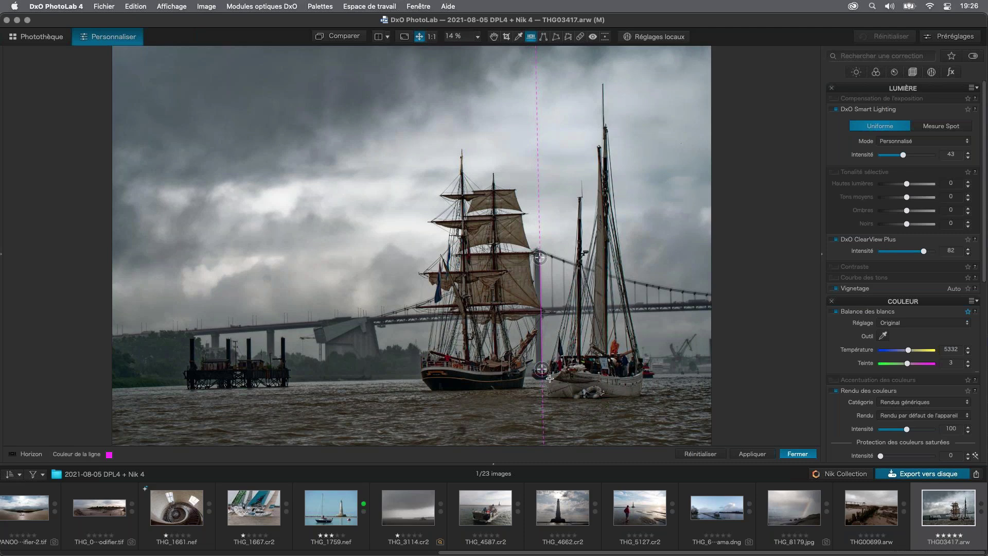
{"action": "left_click", "coordinate": [762, 456]}
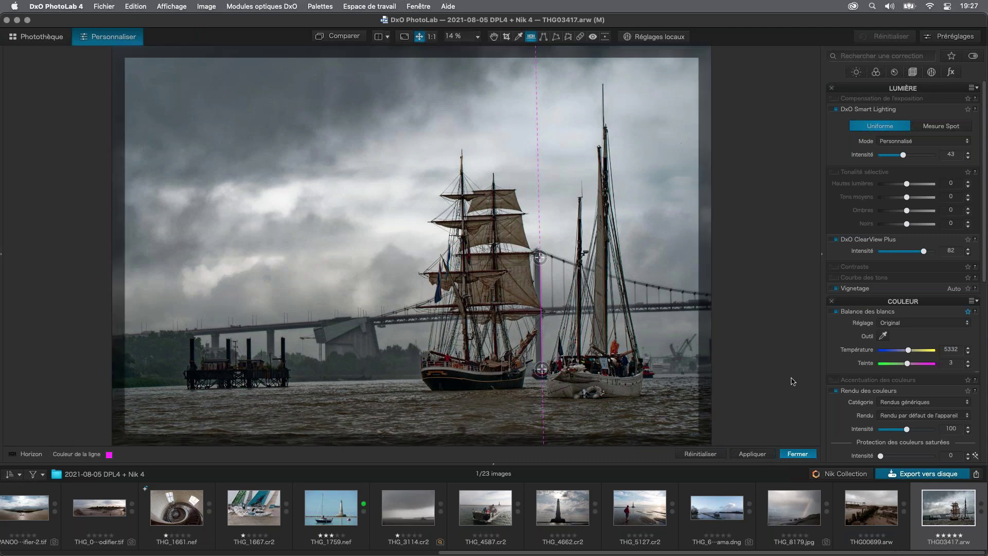
{"action": "left_click", "coordinate": [793, 455]}
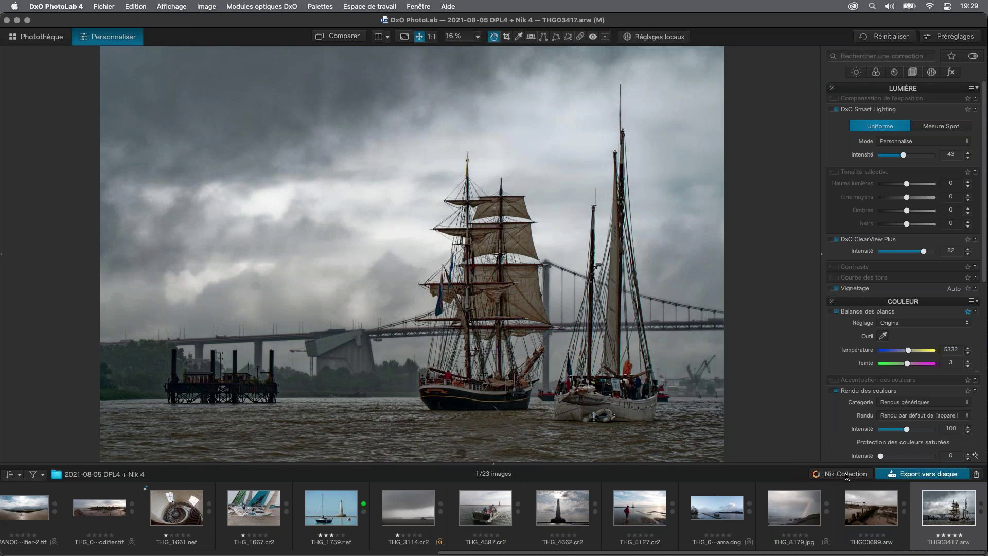
Review the Nik Collection export settings and confirm TIFF export at 16 bits and 72 ppp with the Original ICC profile.
{"action": "left_click", "coordinate": [847, 475]}
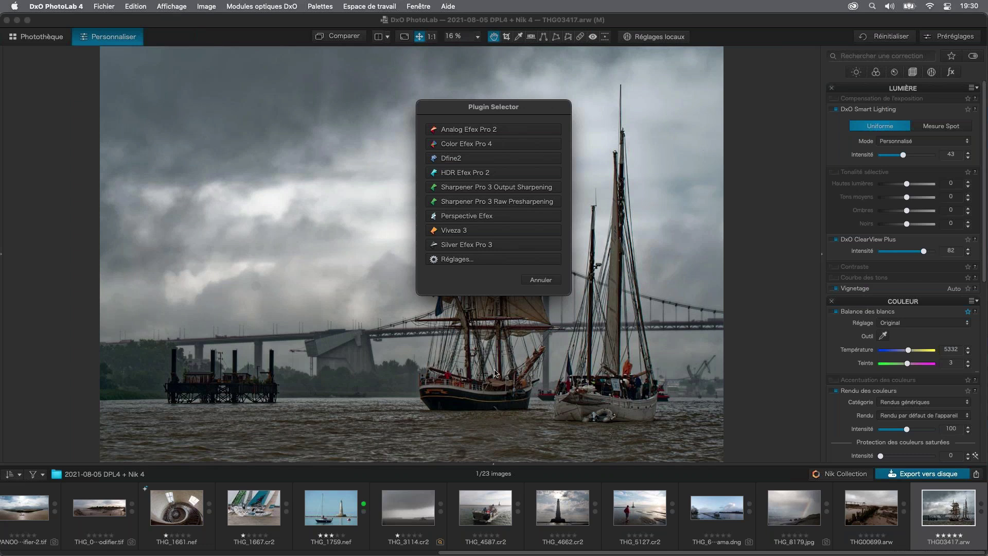
{"action": "left_click", "coordinate": [455, 261]}
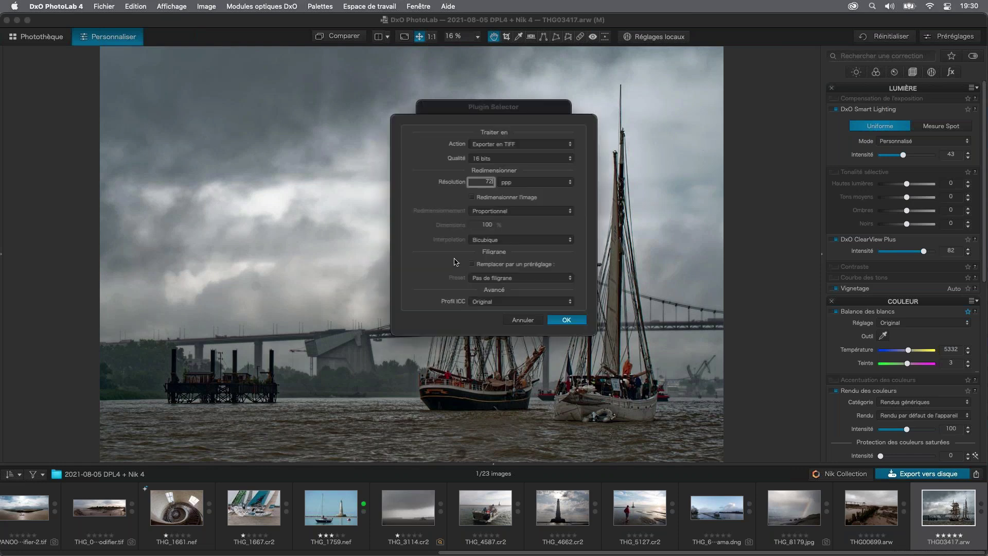
{"action": "left_click", "coordinate": [516, 146]}
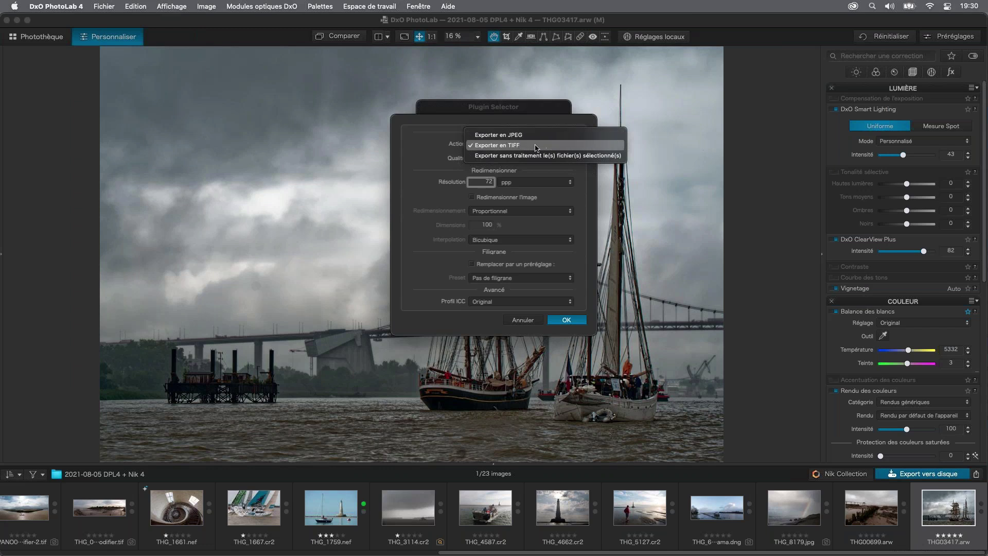
{"action": "left_click", "coordinate": [535, 146]}
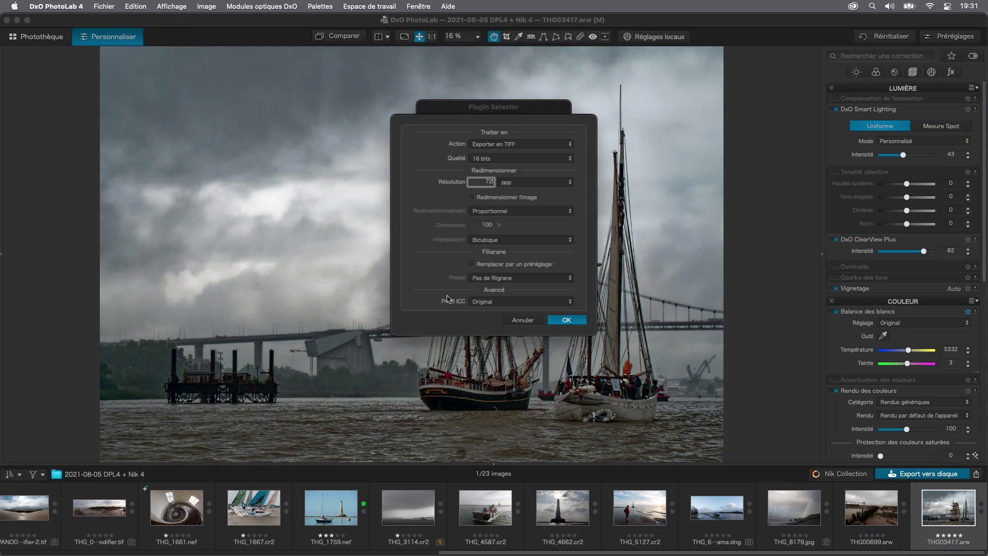
{"action": "left_click", "coordinate": [570, 306]}
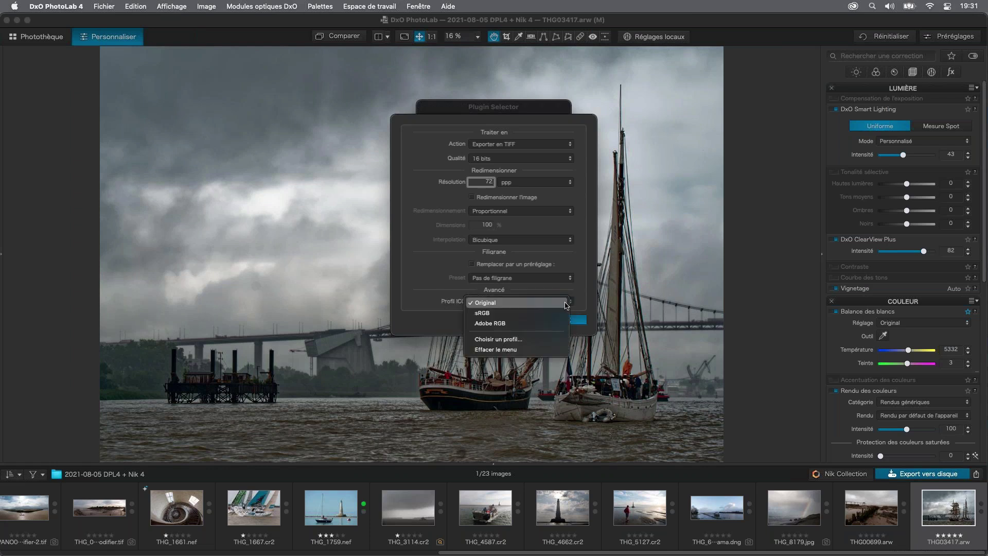
{"action": "left_click", "coordinate": [579, 307]}
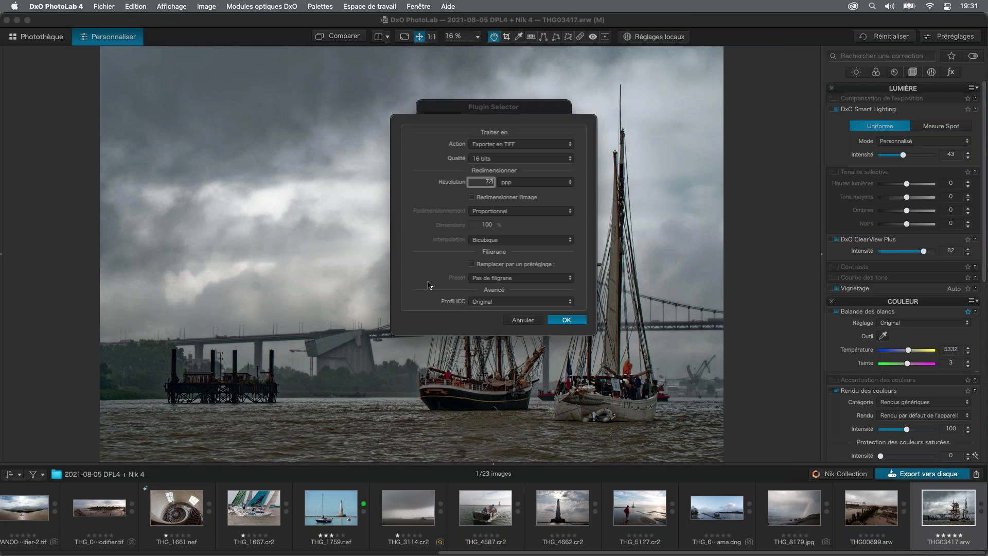
{"action": "left_click", "coordinate": [566, 320]}
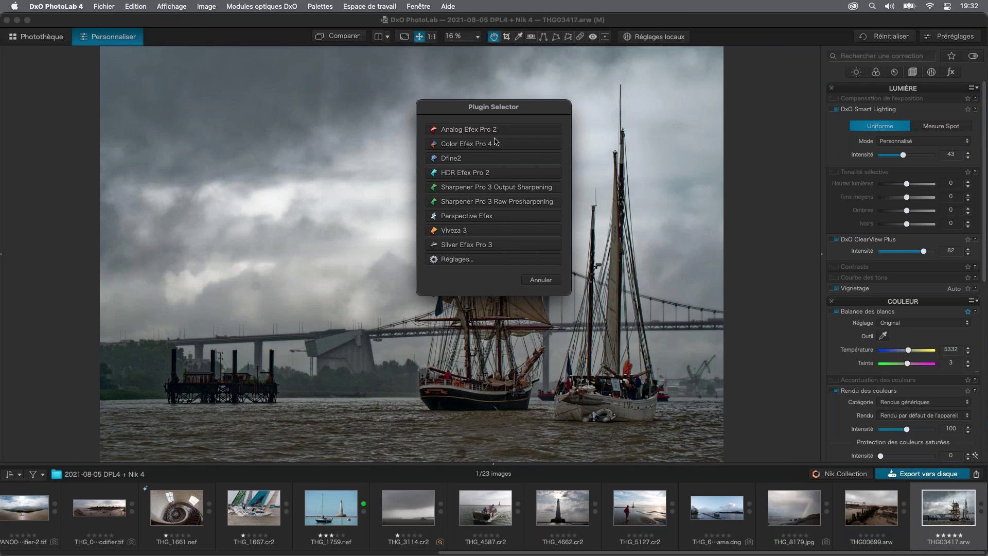
Try to open the ship photo in Analog Efex Pro 2, repositioning the plugin window and minimizing the PhotoLab window.
{"action": "left_click_drag", "start_coordinate": [489, 135], "coordinate": [706, 316]}
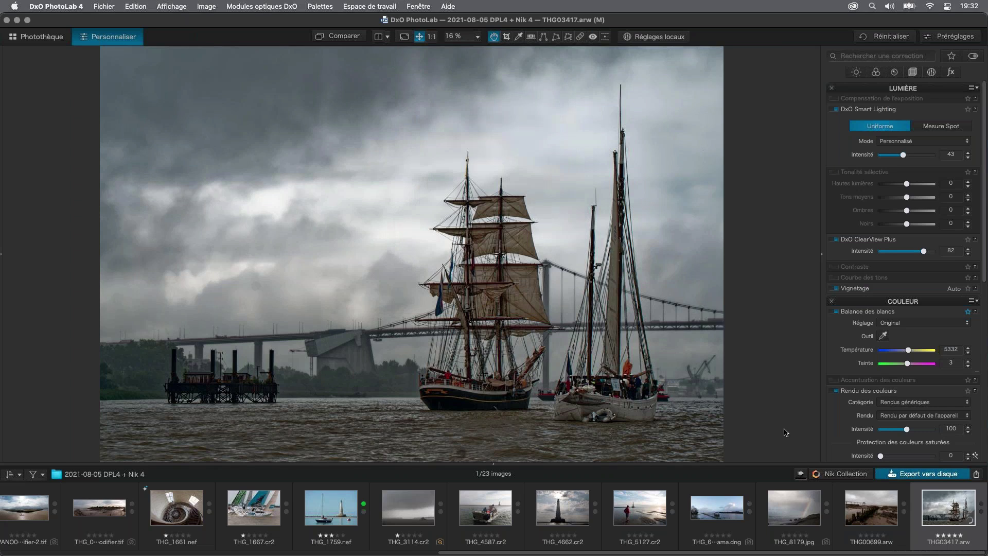
{"action": "left_click", "coordinate": [801, 475]}
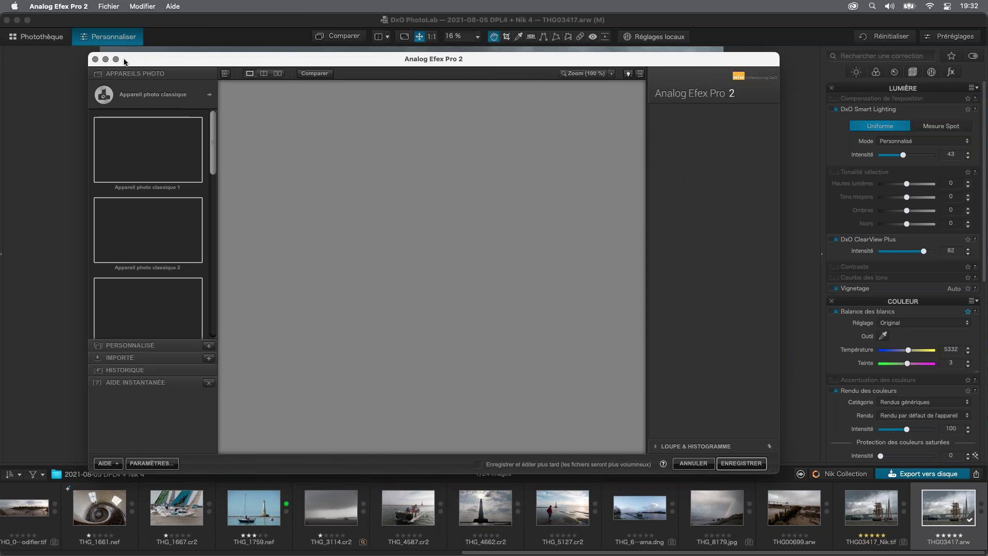
{"action": "mouse_move", "coordinate": [116, 59]}
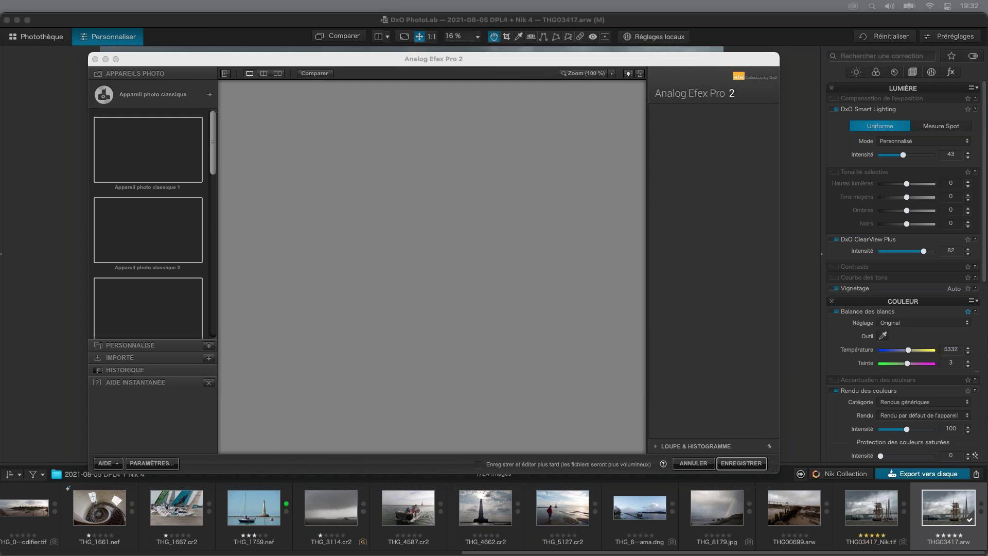
{"action": "left_click", "coordinate": [228, 62]}
{"action": "left_click_drag", "start_coordinate": [335, 59], "coordinate": [435, 82]}
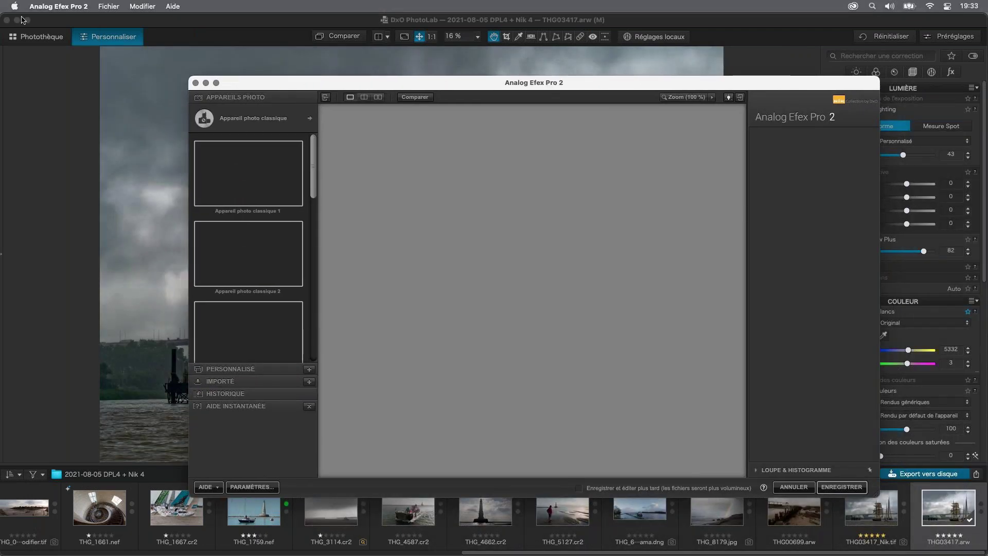
{"action": "left_click", "coordinate": [17, 20]}
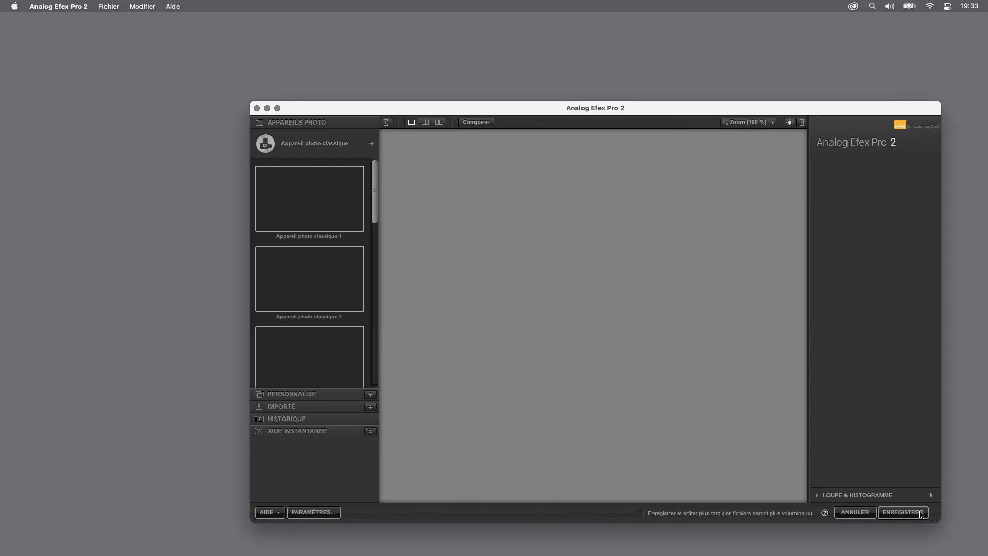
{"action": "left_click_drag", "start_coordinate": [880, 108], "coordinate": [712, 73]}
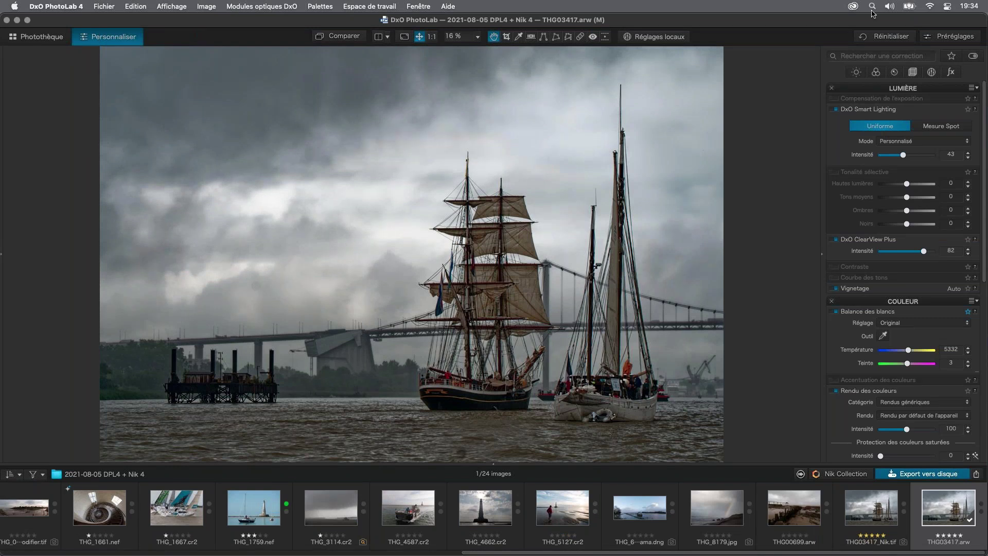
Send THG03417.arw to Color Efex Pro 4 through the Nik Collection, overwriting the existing THG03417_Nik.tif.
{"action": "left_click", "coordinate": [845, 474]}
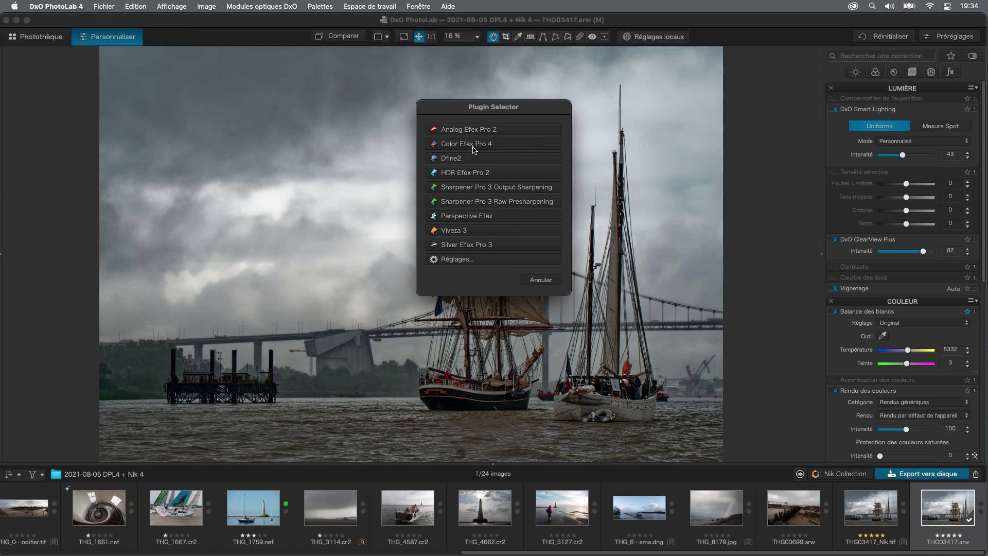
{"action": "left_click_drag", "start_coordinate": [480, 150], "coordinate": [496, 166]}
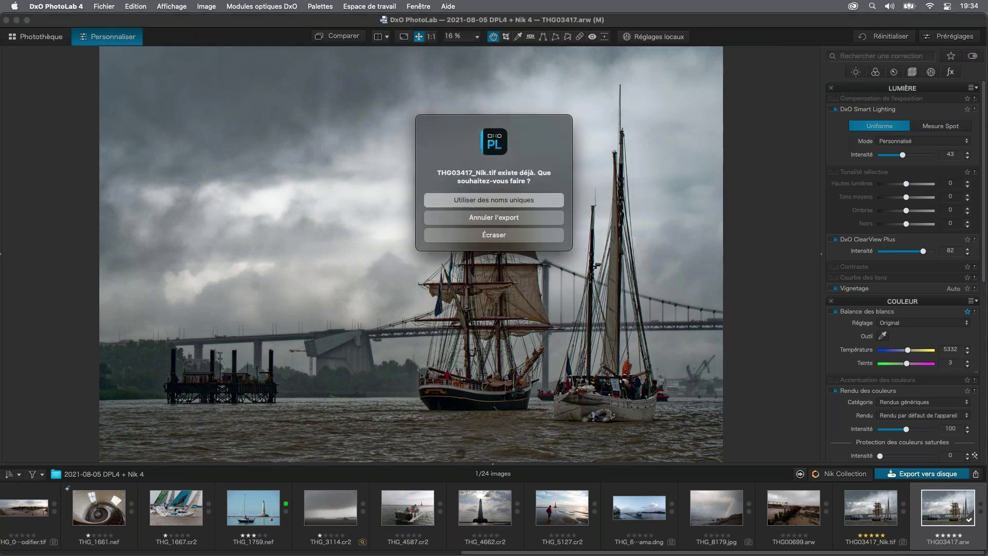
{"action": "left_click", "coordinate": [495, 237]}
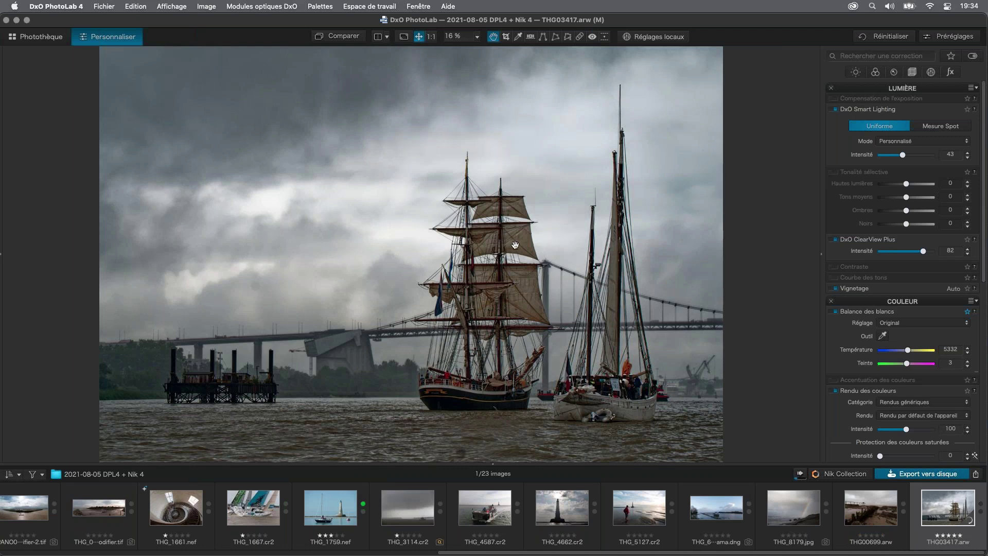
{"action": "left_click", "coordinate": [801, 474]}
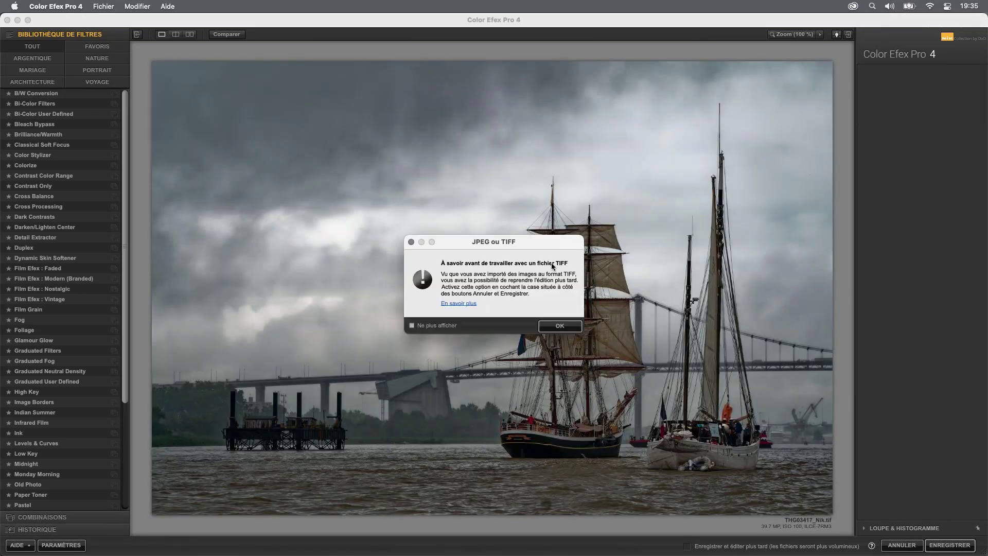
Move the JPEG ou TIFF notice over the photo, choose not to show it again, and dismiss it.
{"action": "mouse_move", "coordinate": [446, 243]}
{"action": "left_mouse_down"}
{"action": "mouse_move", "coordinate": [464, 247]}
{"action": "mouse_move", "coordinate": [432, 235]}
{"action": "left_mouse_up"}
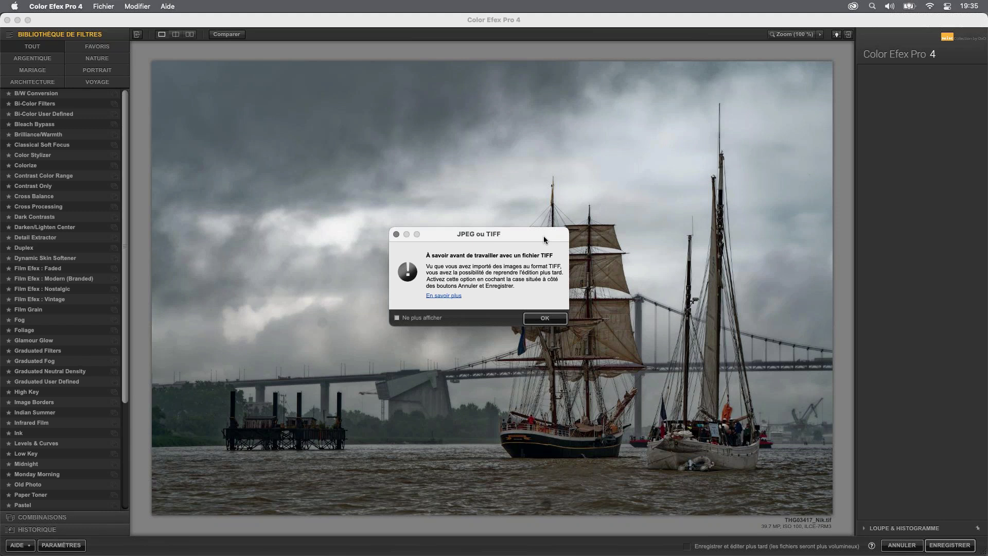
{"action": "left_click_drag", "start_coordinate": [540, 231], "coordinate": [522, 205]}
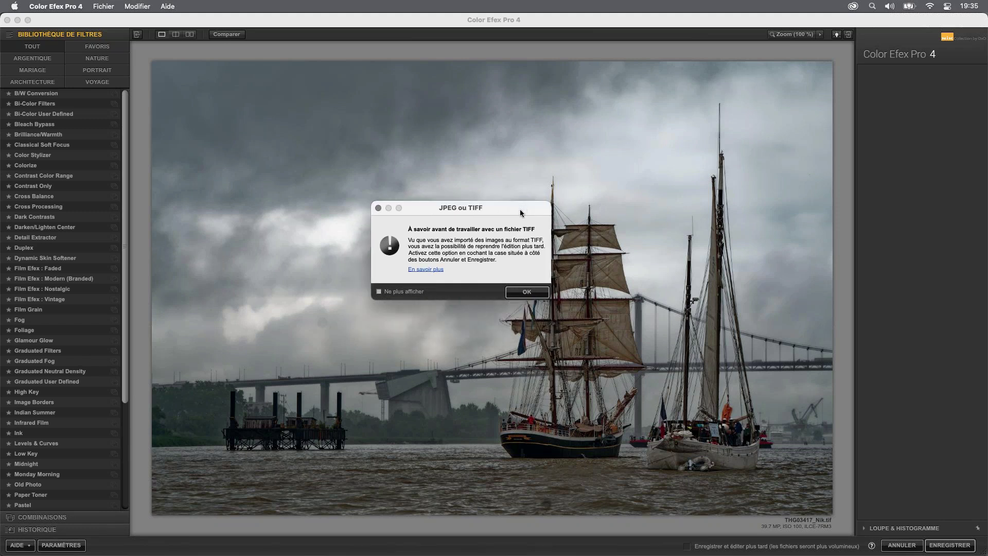
{"action": "left_click_drag", "start_coordinate": [521, 209], "coordinate": [576, 215]}
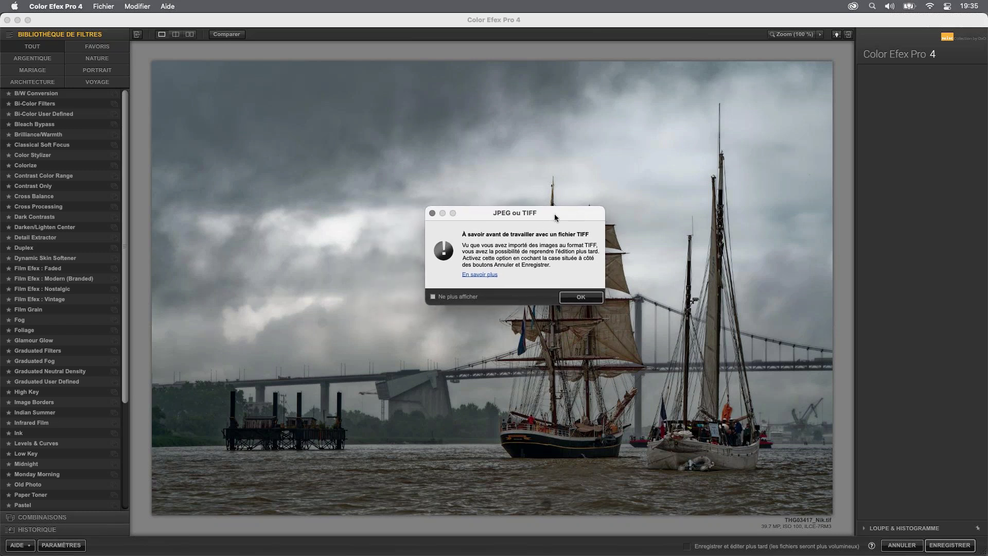
{"action": "left_click", "coordinate": [433, 297]}
{"action": "left_click", "coordinate": [582, 297]}
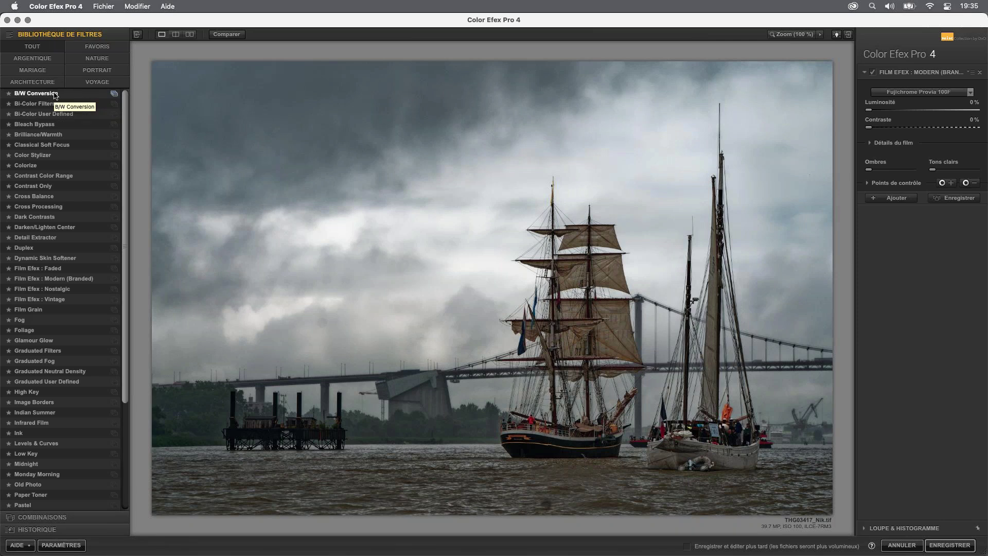
Apply the Bleach Bypass preset 01 - Normal, view the Dark Contrasts presets, and return to the filter list.
{"action": "left_click", "coordinate": [115, 125]}
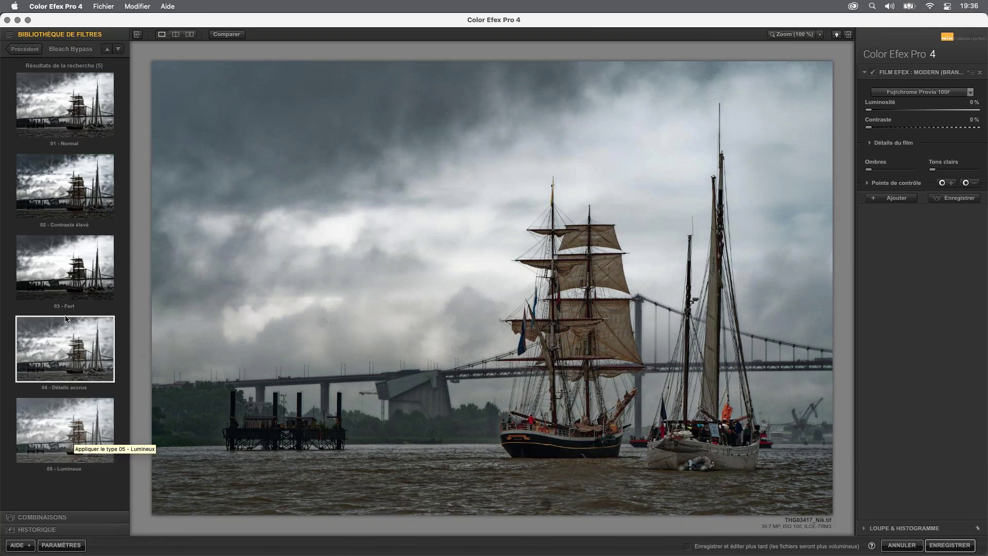
{"action": "left_click", "coordinate": [75, 102]}
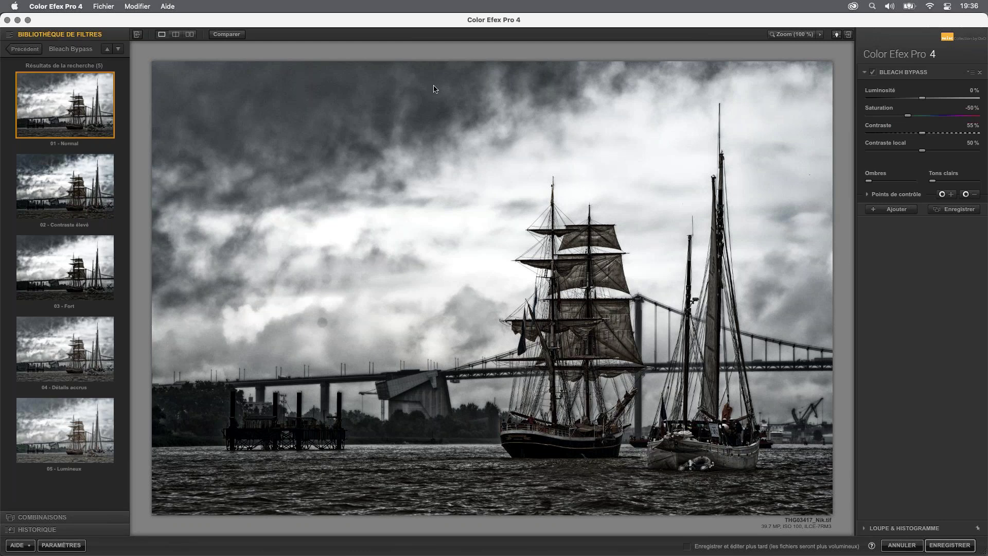
{"action": "left_click", "coordinate": [27, 52]}
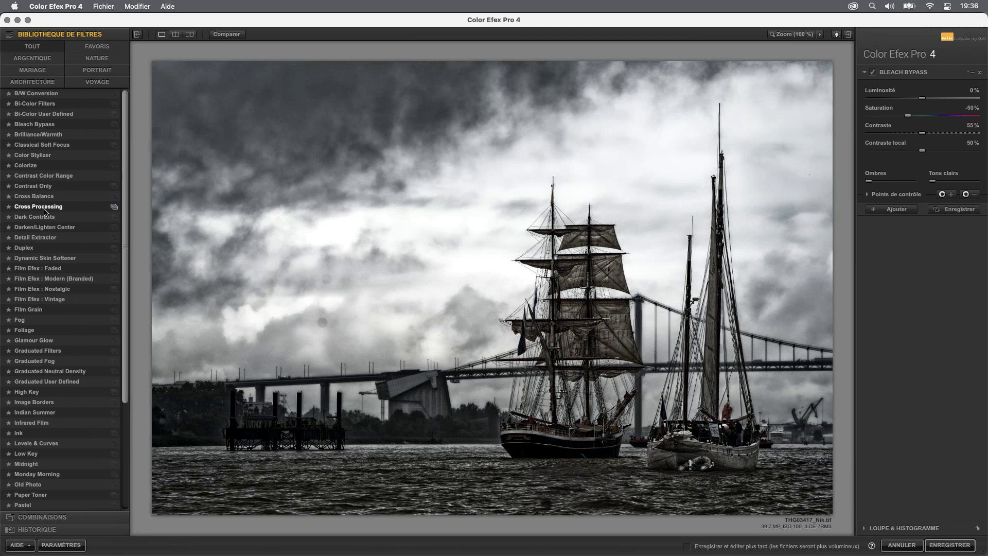
{"action": "left_click", "coordinate": [114, 218]}
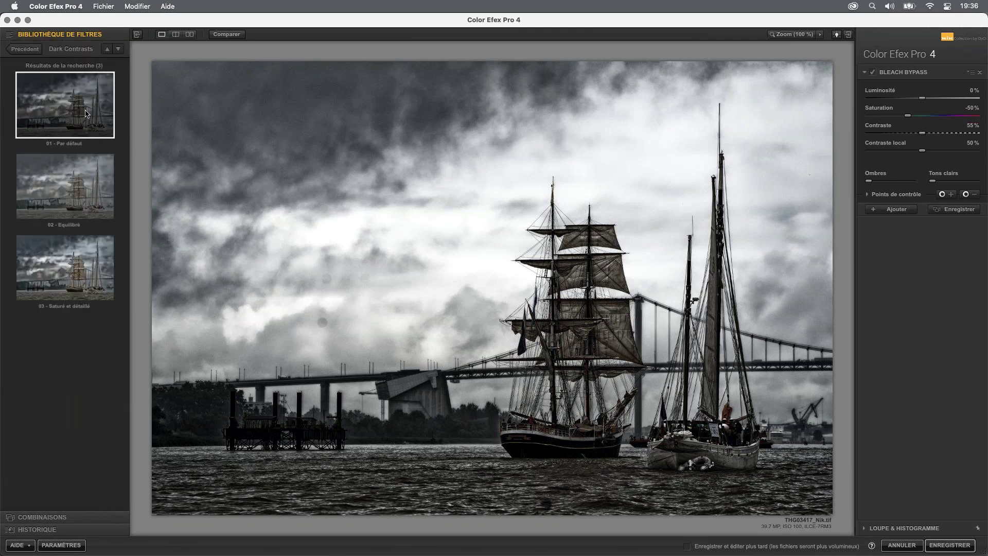
{"action": "left_click", "coordinate": [20, 51]}
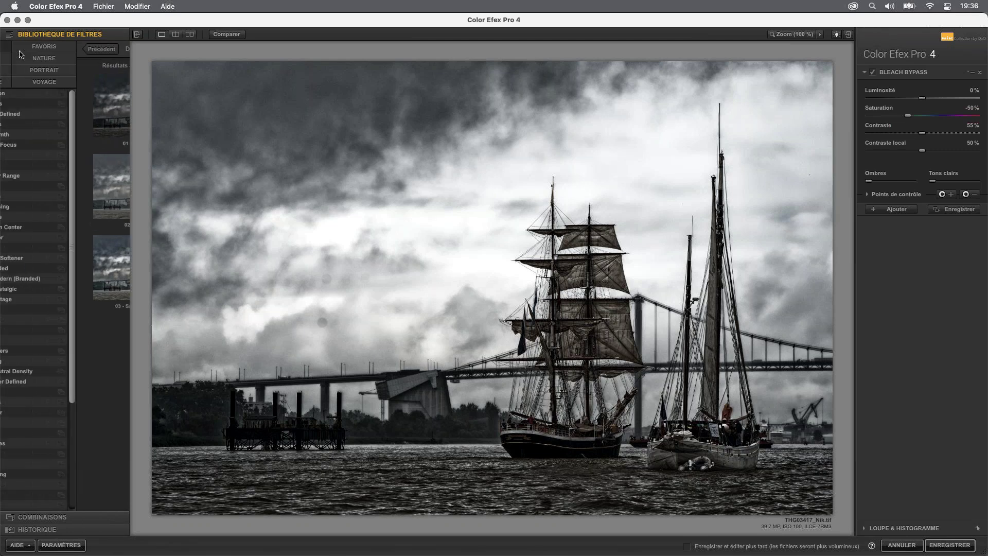
Apply the Film Grain preset 01 - Grain fin to the ship photo and save it back to PhotoLab.
{"action": "scroll", "coordinate": [49, 311], "scroll_direction": "down", "scroll_amount": 4}
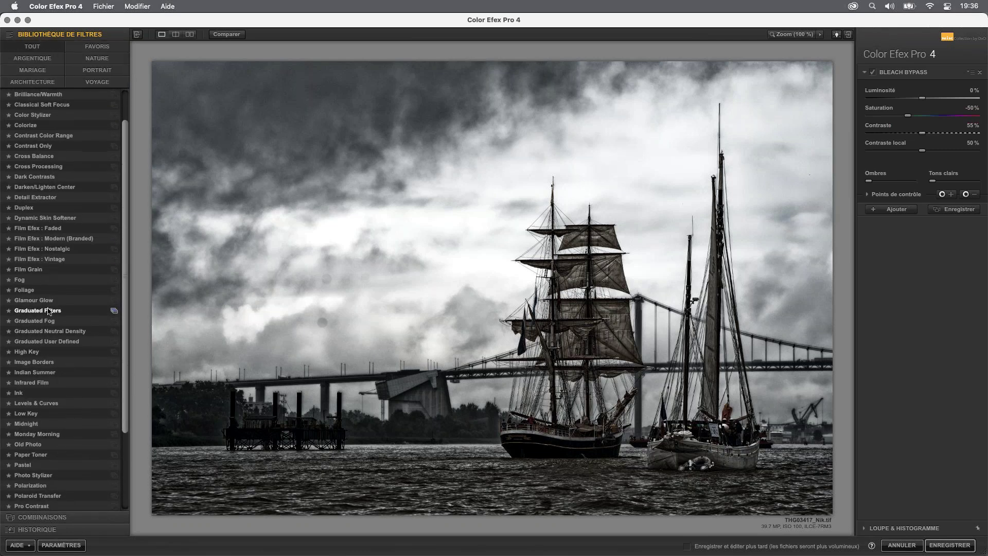
{"action": "scroll", "coordinate": [49, 311], "scroll_direction": "down", "scroll_amount": 3}
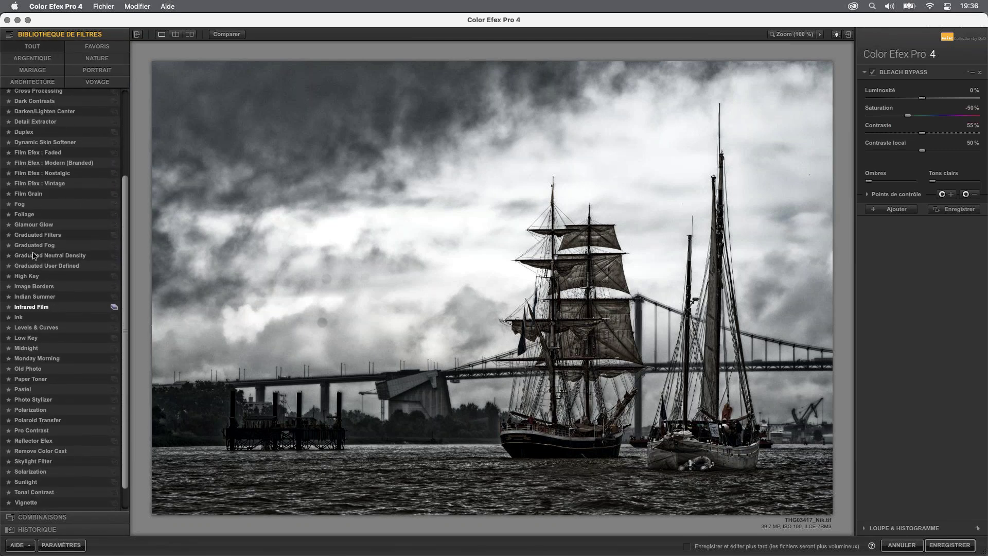
{"action": "left_click", "coordinate": [113, 198]}
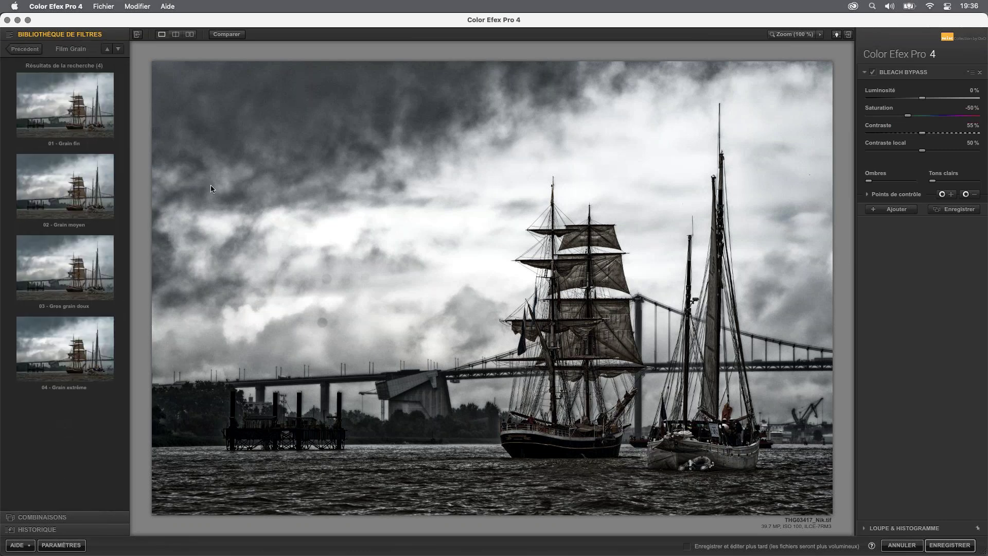
{"action": "left_click", "coordinate": [68, 106]}
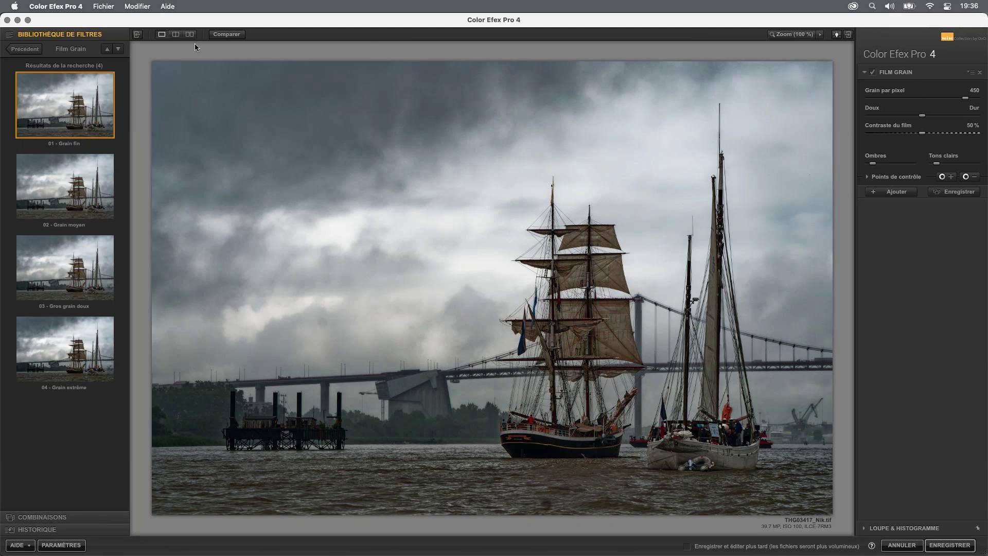
{"action": "left_click", "coordinate": [25, 49]}
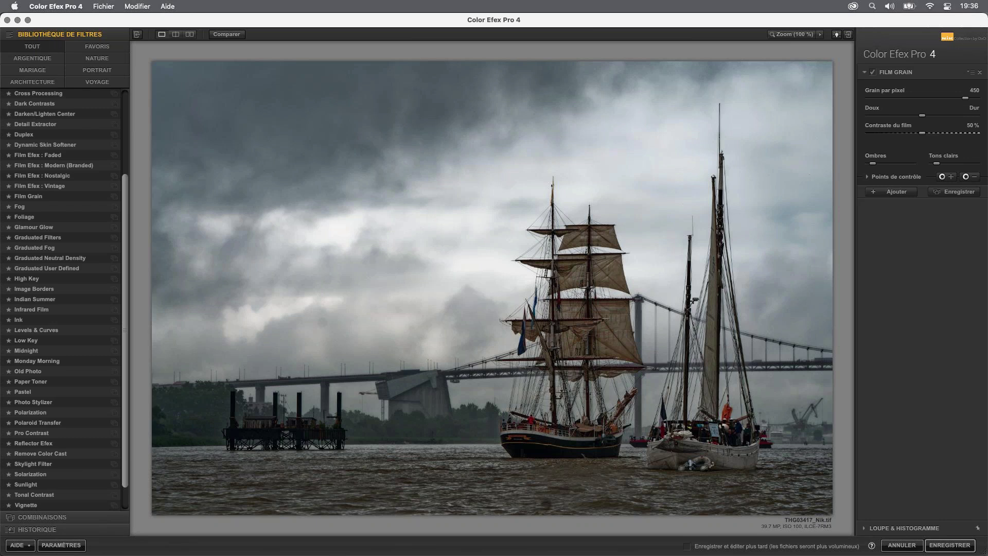
{"action": "left_click", "coordinate": [956, 545]}
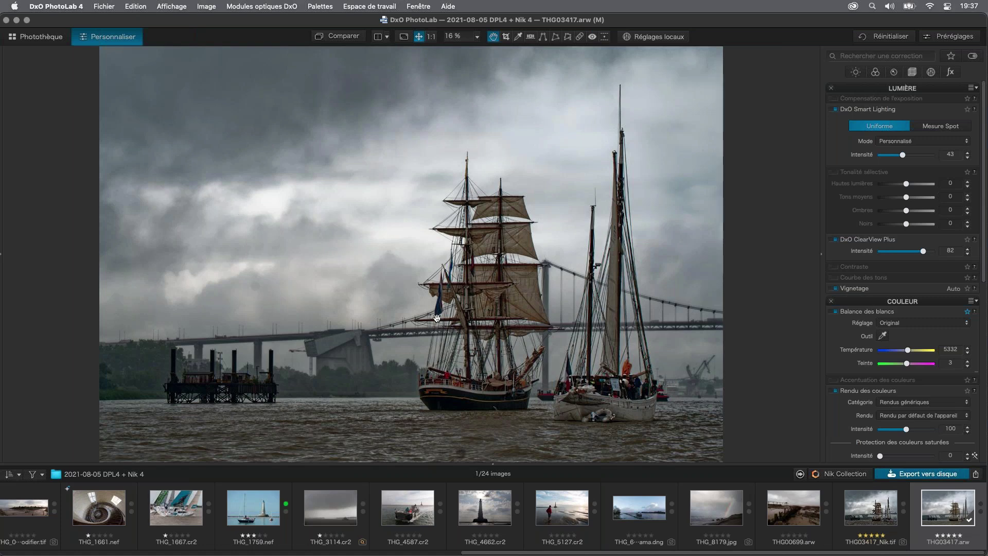
View THG03417_Nik.tif, and check the Nik Collection export settings for THG03417.arw.
{"action": "left_click", "coordinate": [872, 514]}
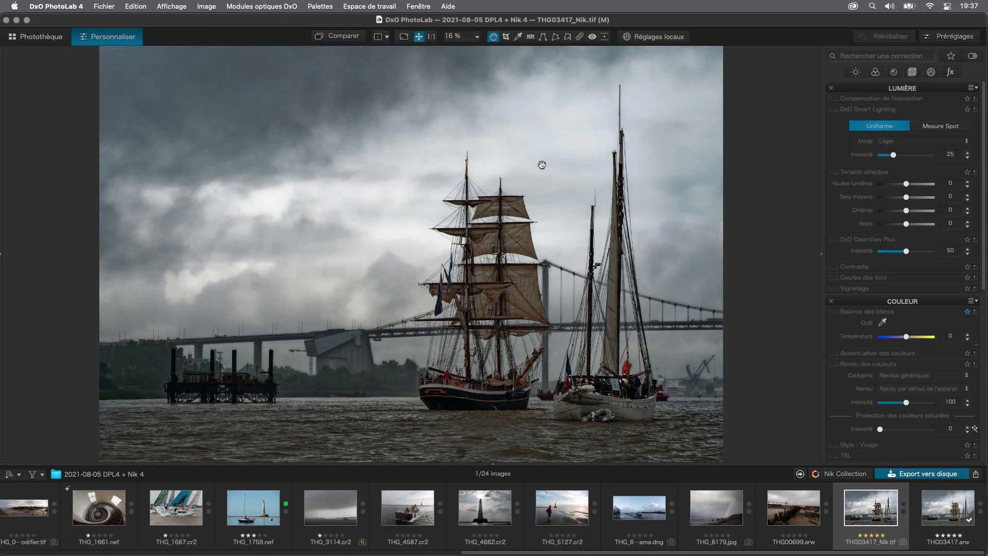
{"action": "left_click", "coordinate": [937, 500]}
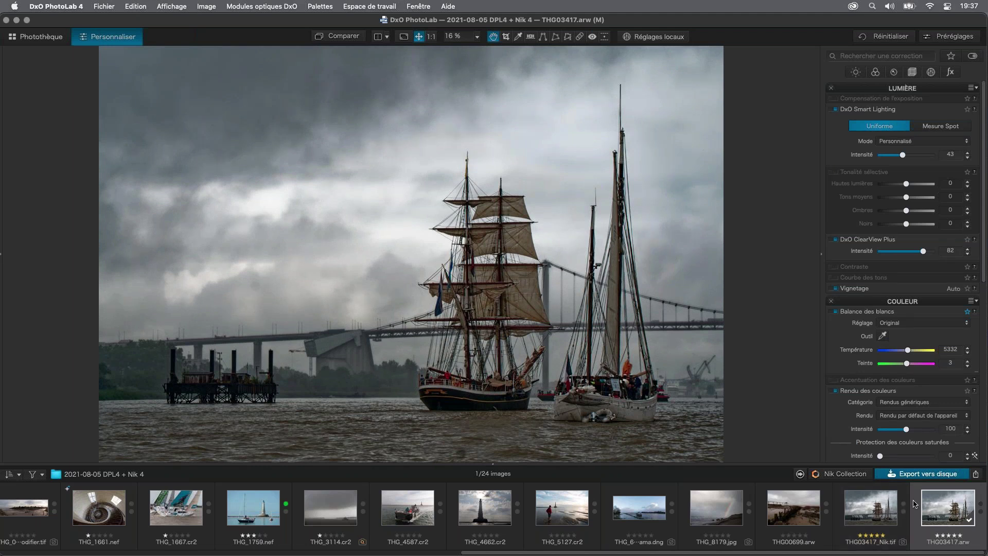
{"action": "left_click", "coordinate": [848, 475]}
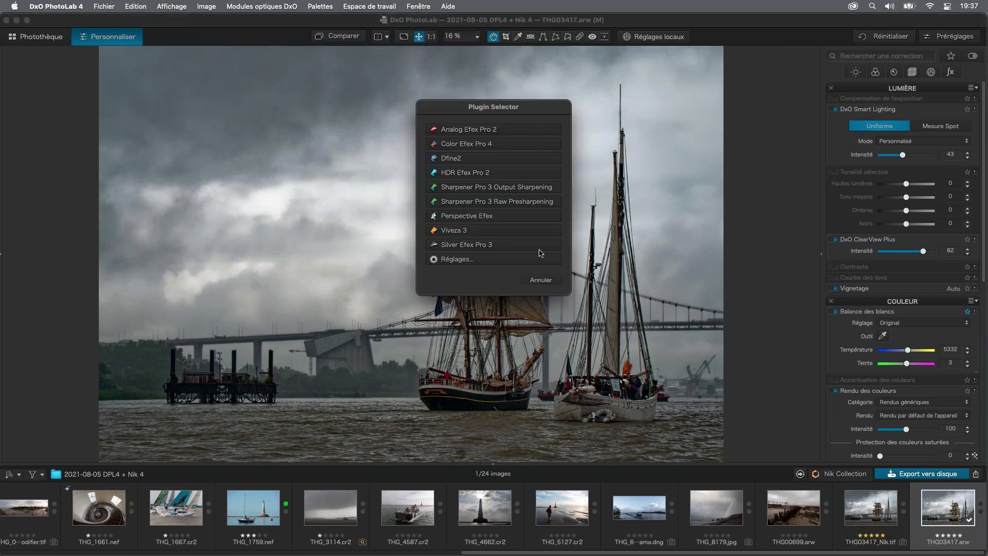
{"action": "left_click", "coordinate": [484, 260]}
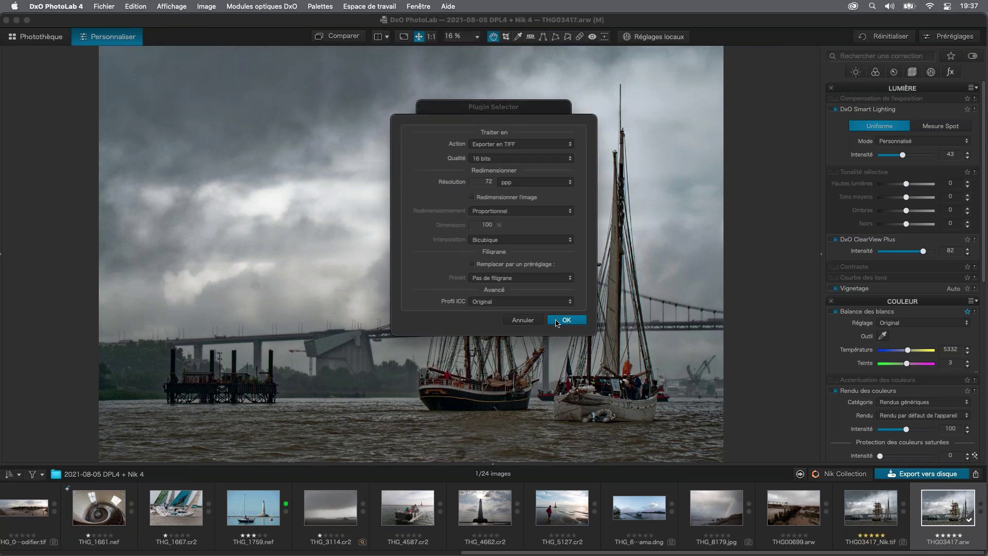
{"action": "left_click", "coordinate": [556, 321]}
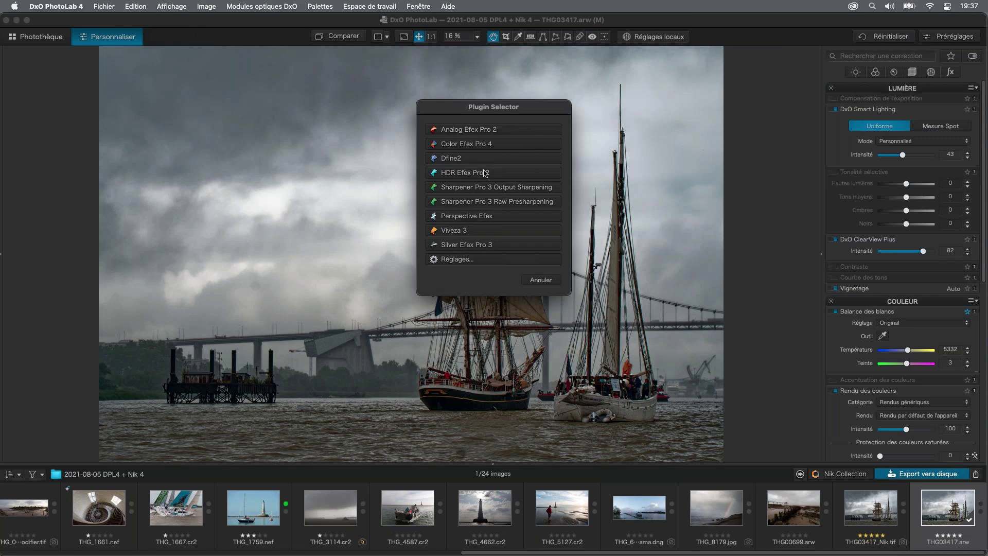
Send THG03417.arw to Color Efex Pro 4 with a unique file name, and enlarge the plugin window to fill the screen.
{"action": "mouse_move", "coordinate": [475, 146]}
{"action": "left_mouse_down"}
{"action": "mouse_move", "coordinate": [496, 165]}
{"action": "mouse_move", "coordinate": [470, 148]}
{"action": "left_mouse_up"}
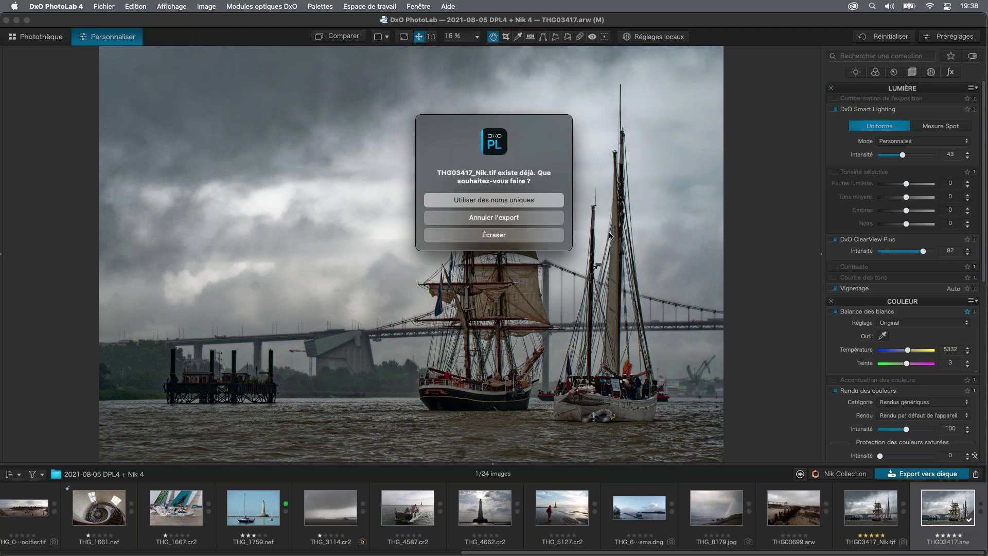
{"action": "left_click", "coordinate": [489, 204]}
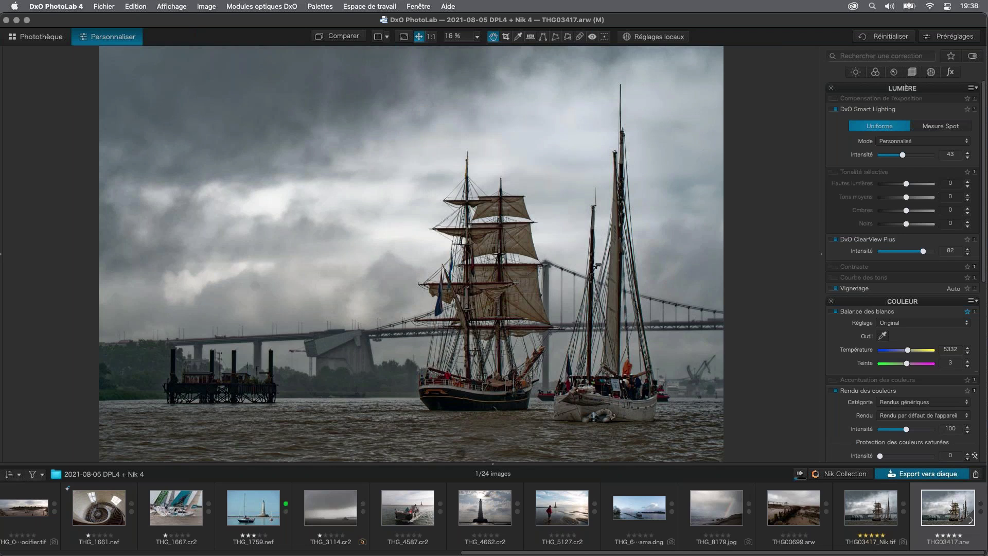
{"action": "left_click", "coordinate": [802, 475]}
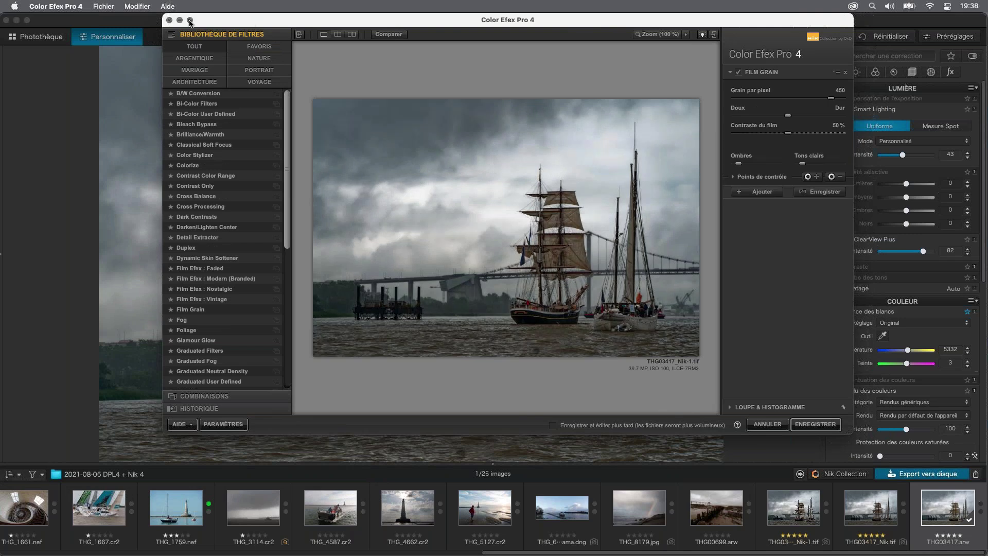
{"action": "mouse_move", "coordinate": [191, 21]}
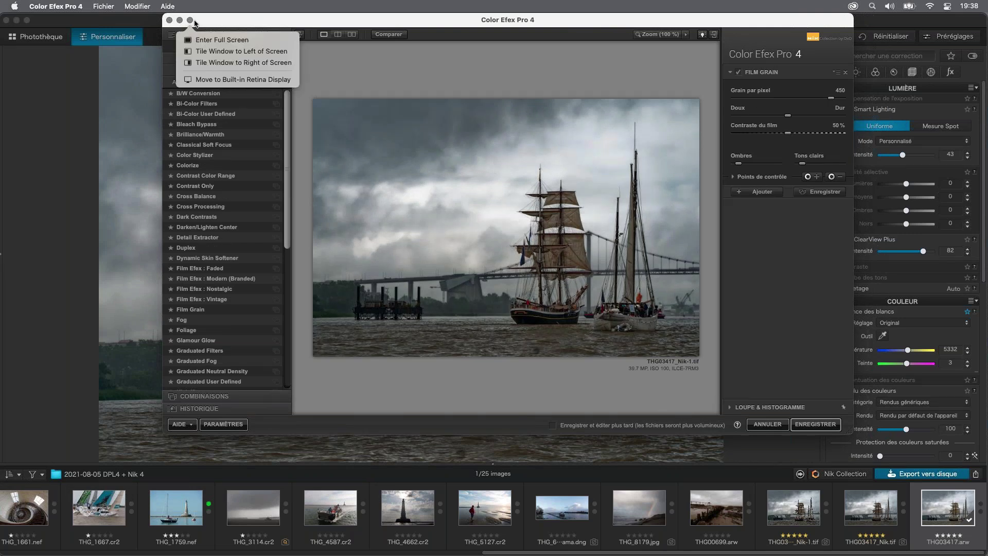
{"action": "key", "text": "alt"}
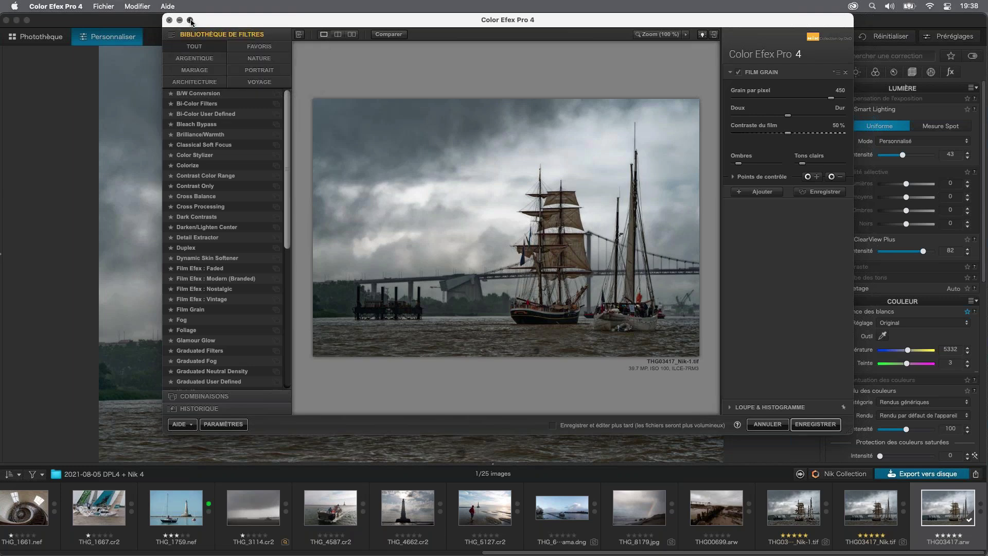
{"action": "left_click", "coordinate": [191, 21], "text": "alt"}
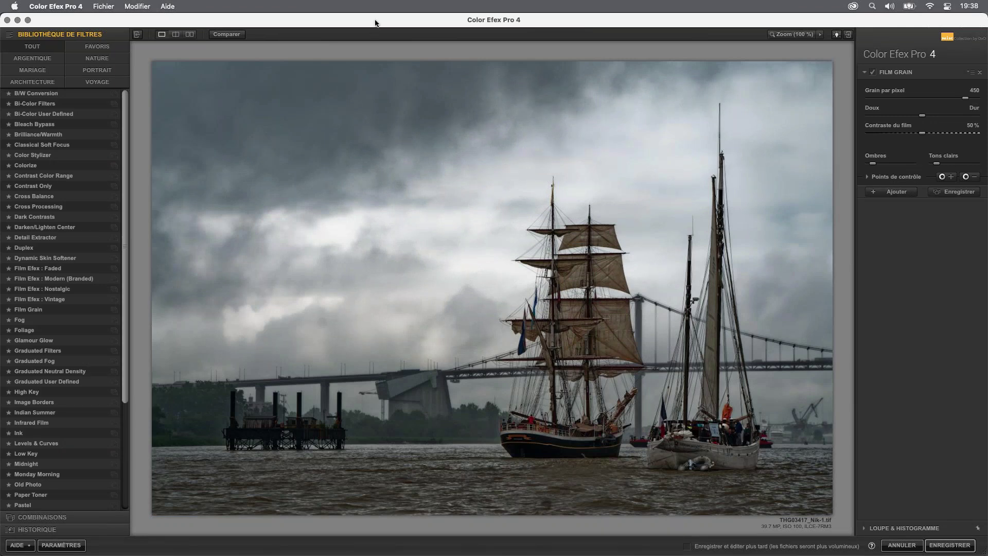
{"action": "mouse_move", "coordinate": [375, 21]}
{"action": "left_mouse_down"}
{"action": "mouse_move", "coordinate": [487, 300]}
{"action": "mouse_move", "coordinate": [516, 286]}
{"action": "mouse_move", "coordinate": [551, 133]}
{"action": "mouse_move", "coordinate": [547, 53]}
{"action": "mouse_move", "coordinate": [371, 5]}
{"action": "left_mouse_up"}
Try the Indian Summer presets 01 - Rouge tendre, 03 - Jaune tendre and 04 - Jaune soutenu, and view the Méthode choices.
{"action": "scroll", "coordinate": [54, 319], "scroll_direction": "down", "scroll_amount": 2}
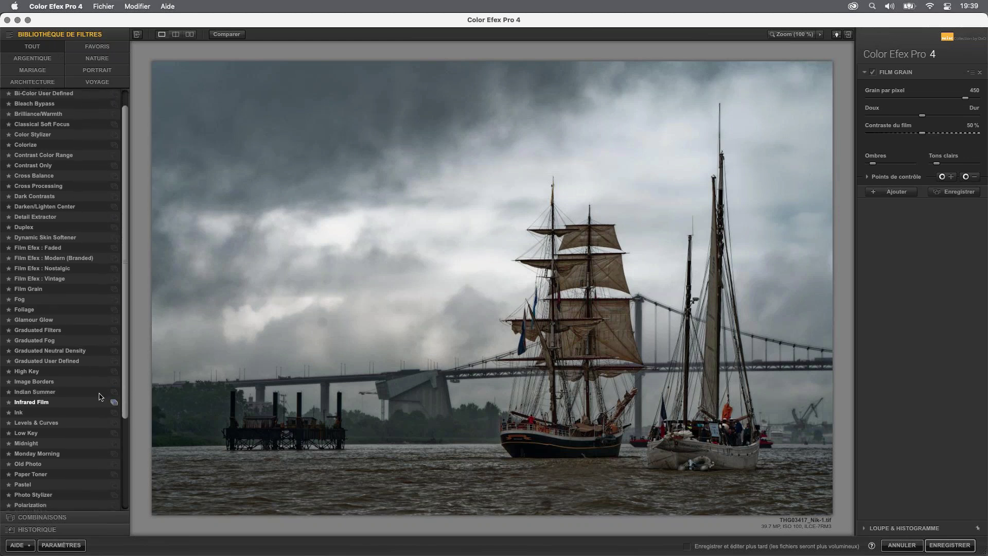
{"action": "left_click", "coordinate": [113, 393]}
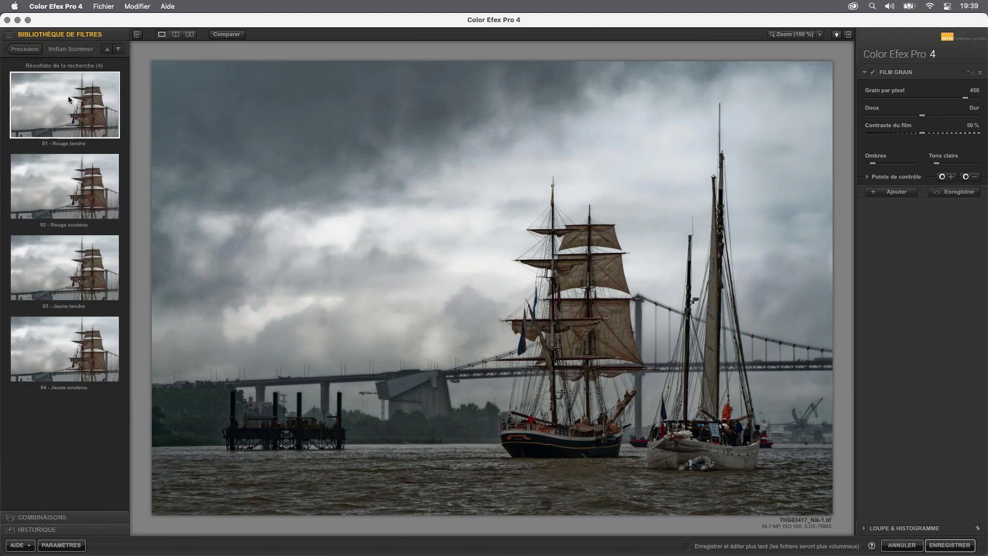
{"action": "left_click", "coordinate": [72, 100]}
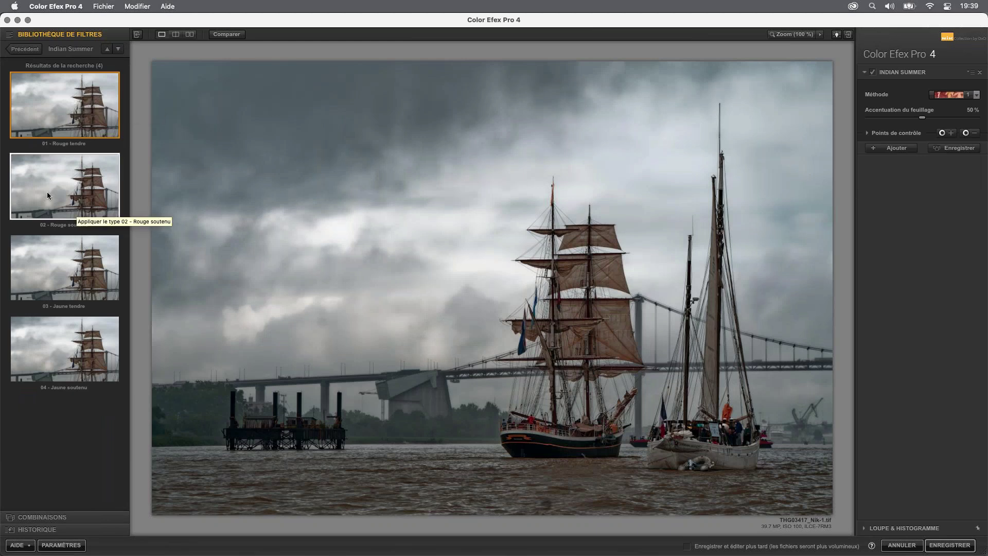
{"action": "left_click", "coordinate": [53, 279]}
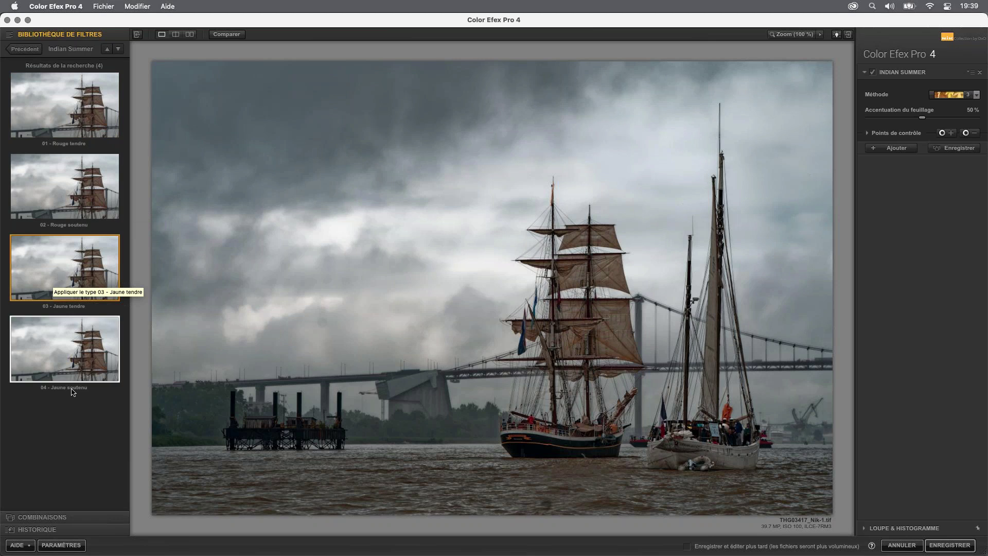
{"action": "left_click", "coordinate": [73, 356]}
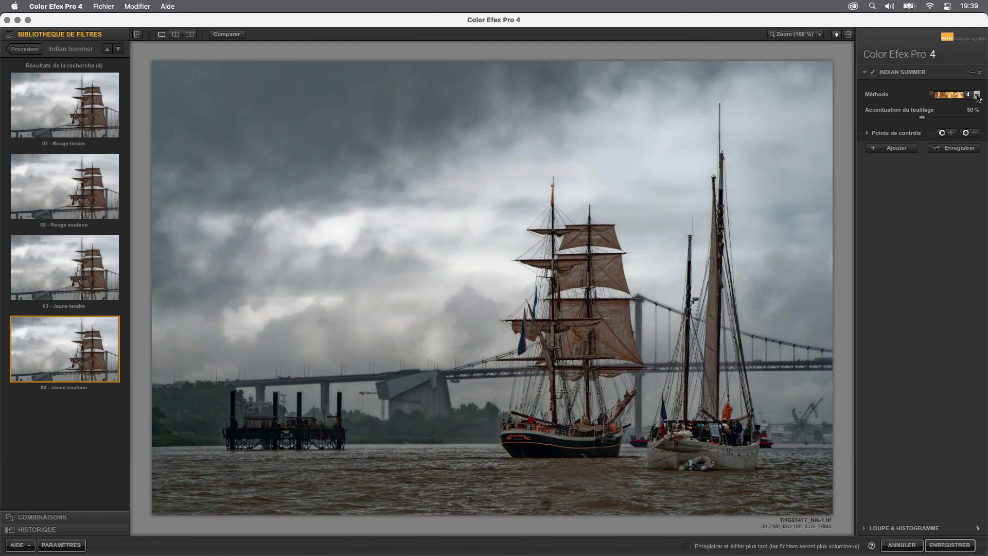
{"action": "left_click", "coordinate": [977, 96]}
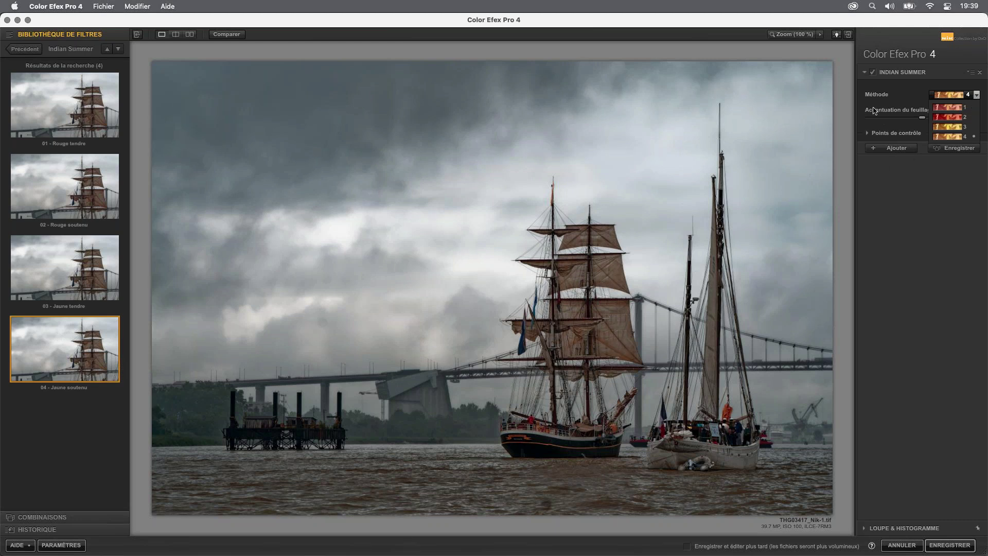
{"action": "left_click", "coordinate": [907, 214]}
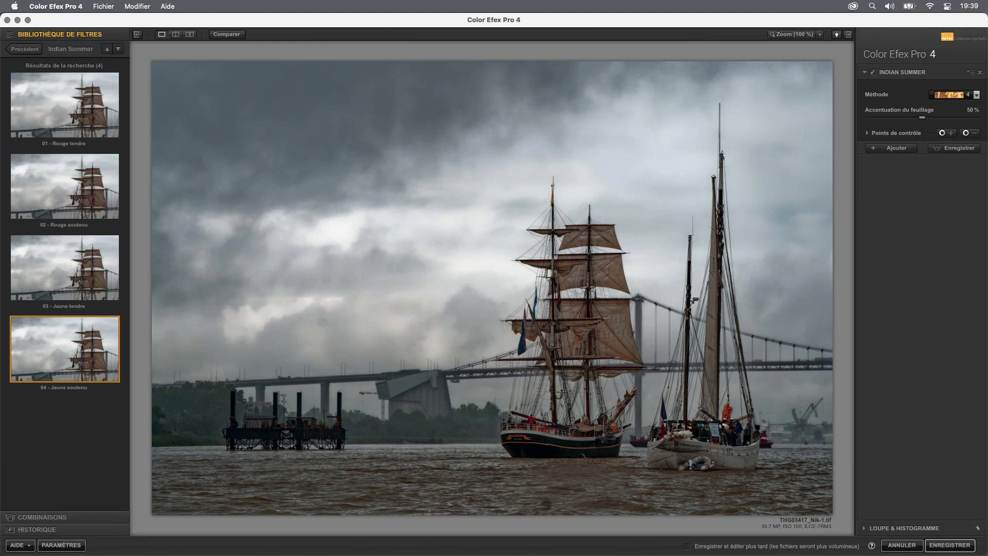
{"action": "left_click", "coordinate": [25, 48]}
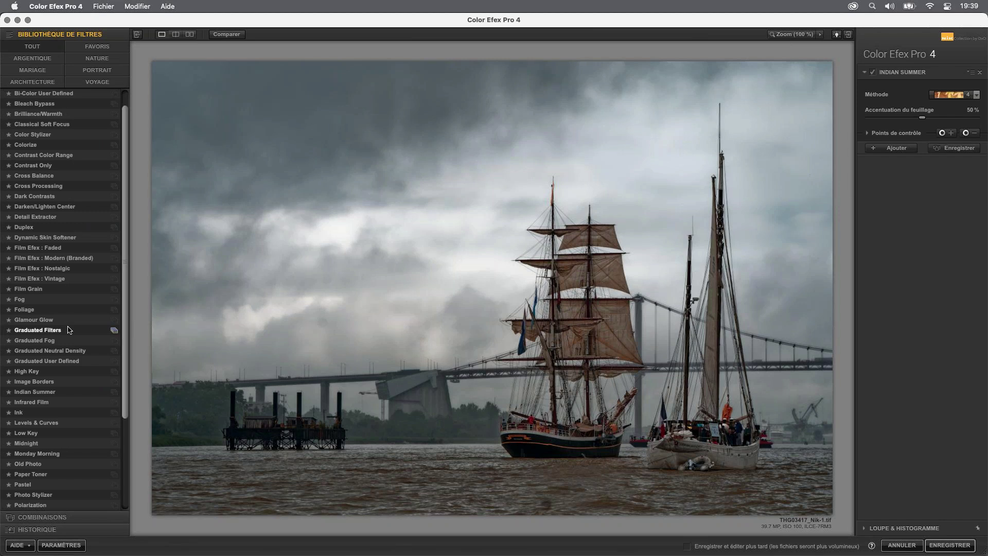
Browse the Monday Morning presets, apply 04 - Bleu granuleux, and save the image back to PhotoLab.
{"action": "scroll", "coordinate": [72, 381], "scroll_direction": "down", "scroll_amount": 4}
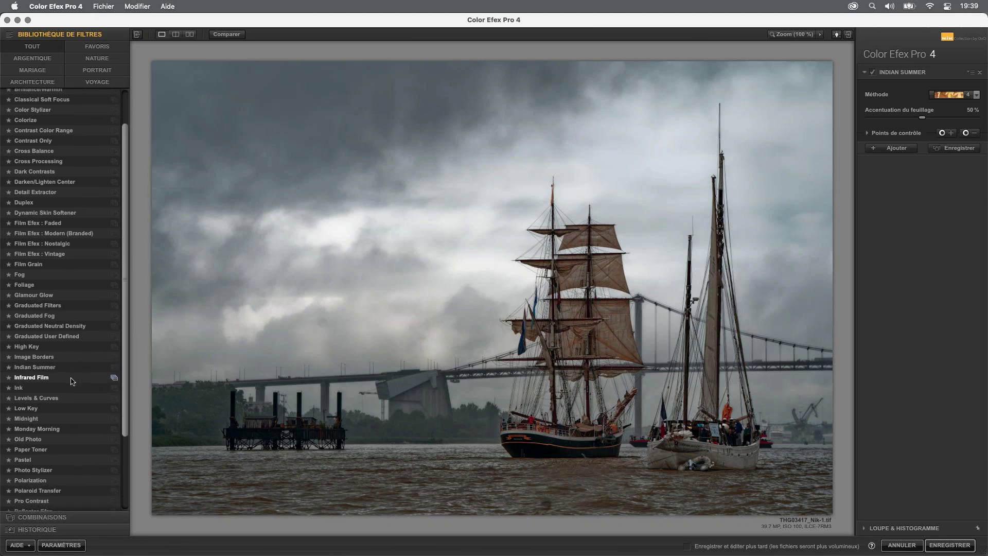
{"action": "scroll", "coordinate": [72, 381], "scroll_direction": "down", "scroll_amount": 8}
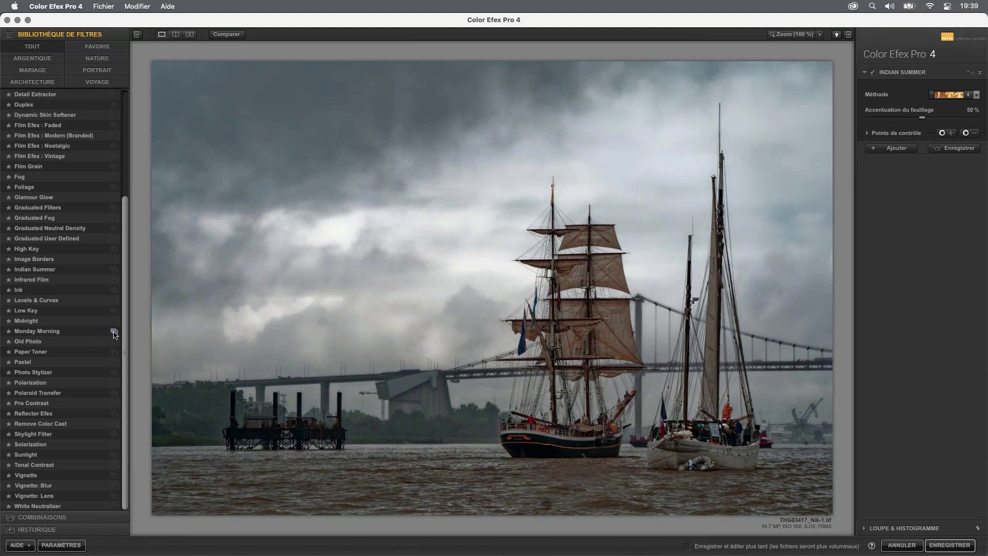
{"action": "left_click", "coordinate": [114, 331]}
{"action": "scroll", "coordinate": [62, 349], "scroll_direction": "down", "scroll_amount": 8}
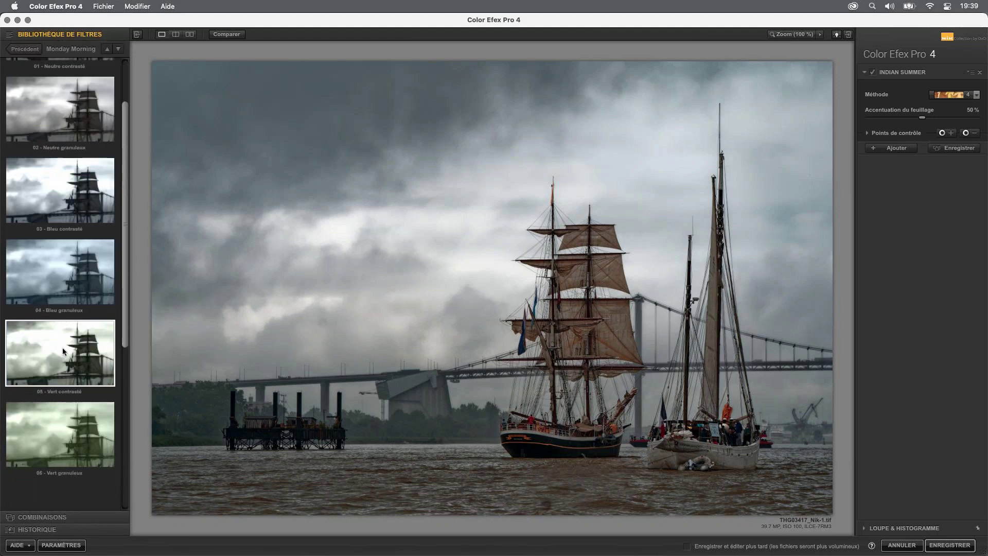
{"action": "scroll", "coordinate": [63, 349], "scroll_direction": "up", "scroll_amount": 8}
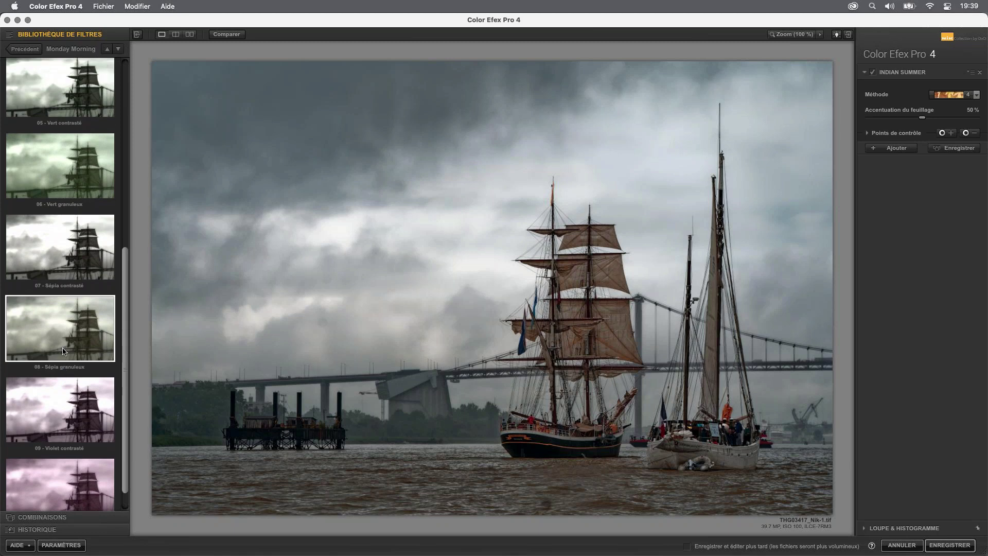
{"action": "scroll", "coordinate": [63, 349], "scroll_direction": "up", "scroll_amount": 1}
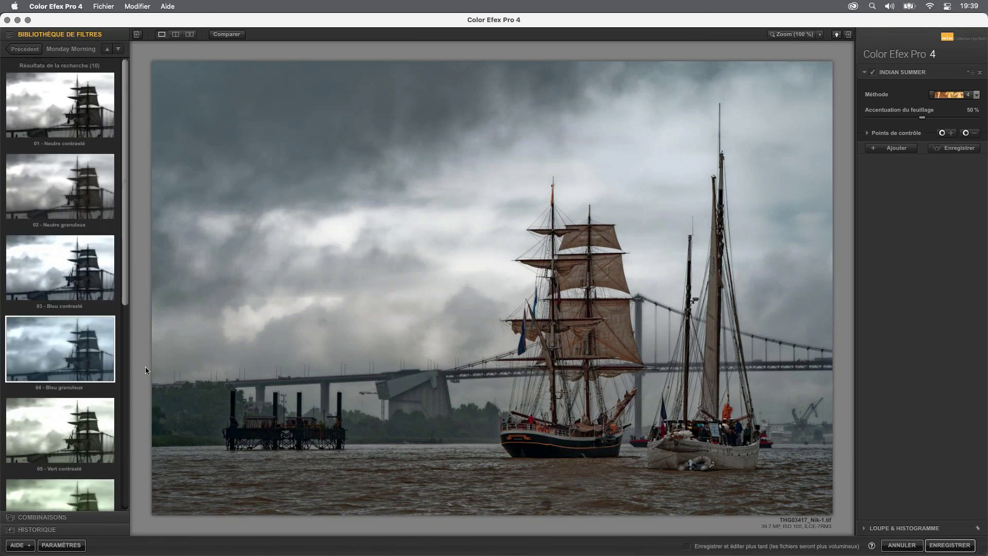
{"action": "left_click", "coordinate": [80, 355]}
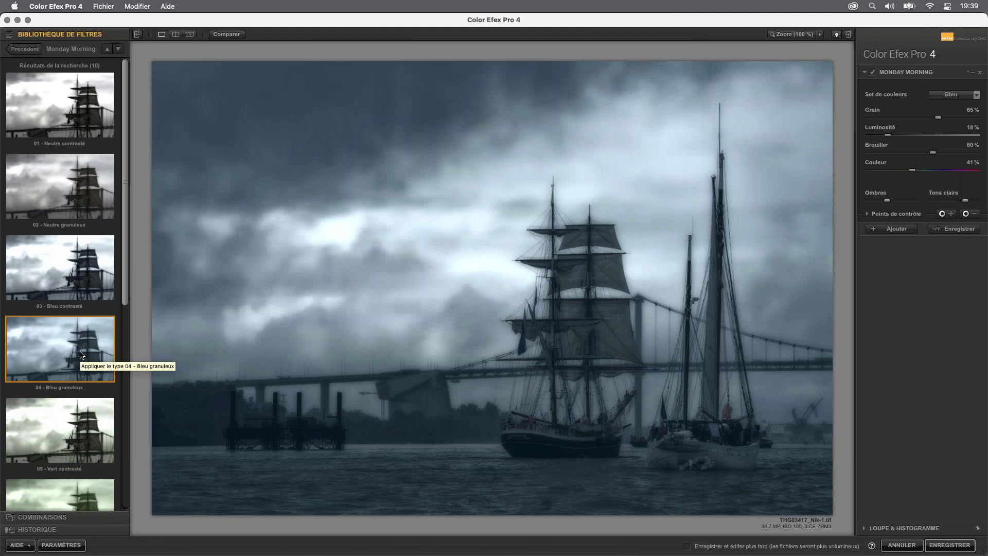
{"action": "left_click", "coordinate": [960, 549]}
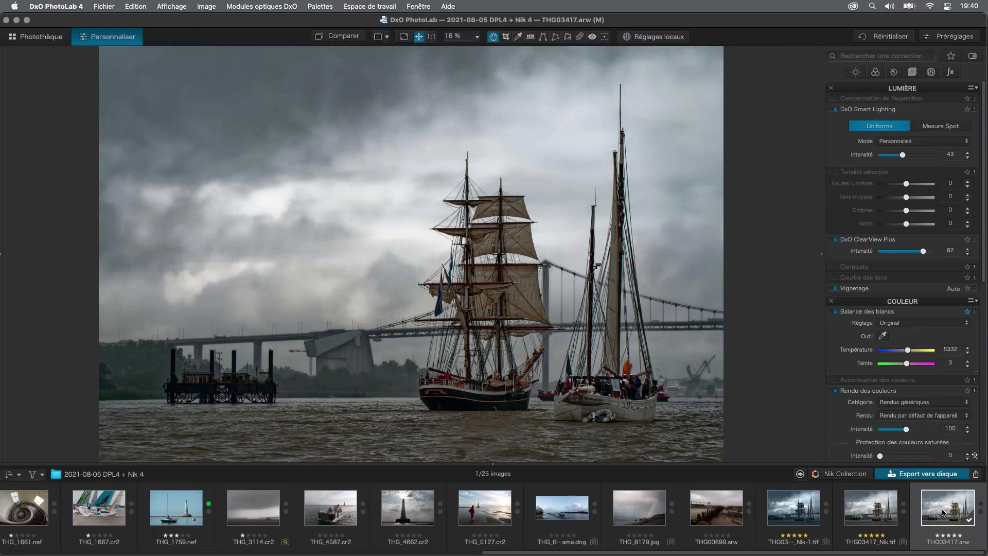
View THG03417_Nik.tif and THG03417_Nik-1.tif in turn, and reselect the original THG03417.arw.
{"action": "left_click", "coordinate": [868, 509]}
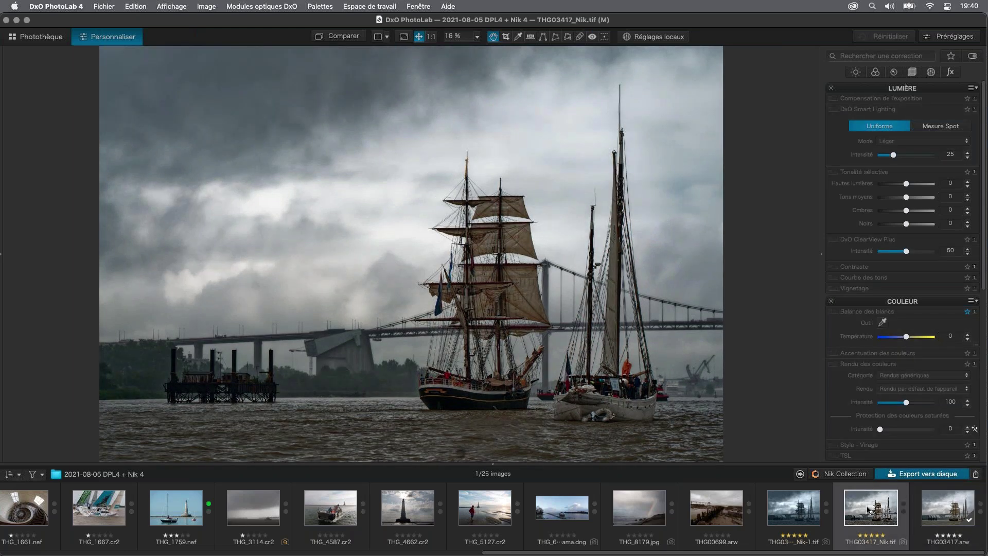
{"action": "left_click", "coordinate": [781, 506]}
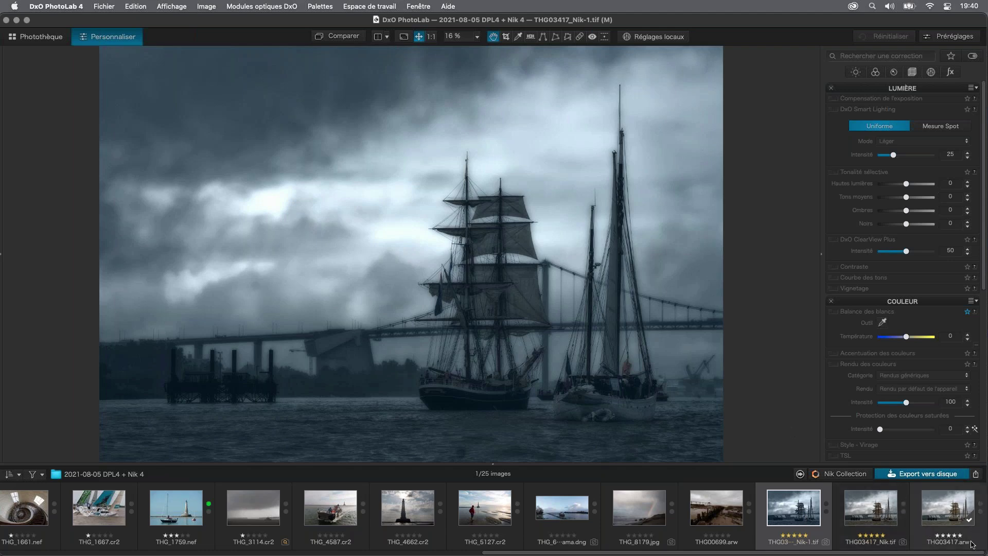
{"action": "left_click", "coordinate": [961, 508]}
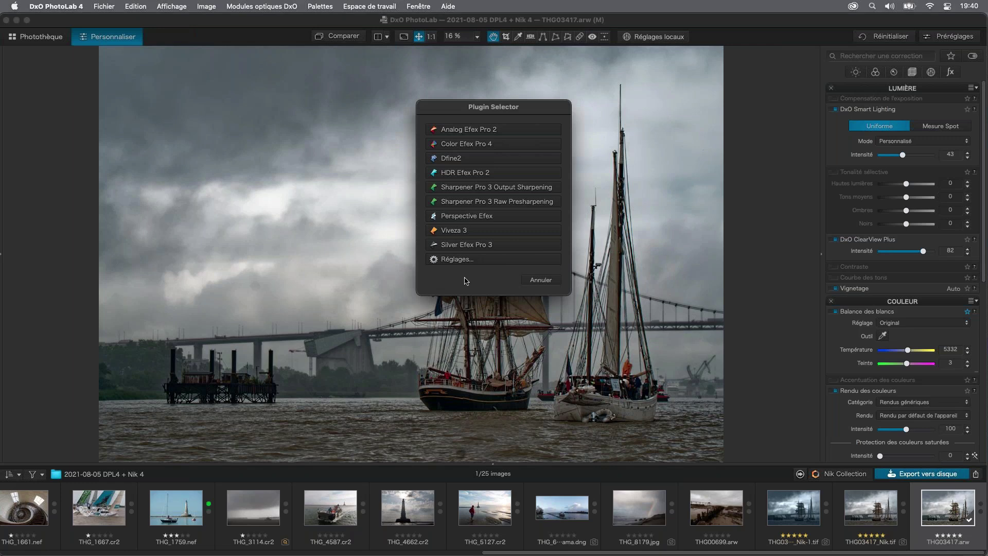
Check the 16-bit TIFF export settings and send THG03417.arw to Analog Efex Pro 2 with a unique file name.
{"action": "left_click", "coordinate": [458, 261]}
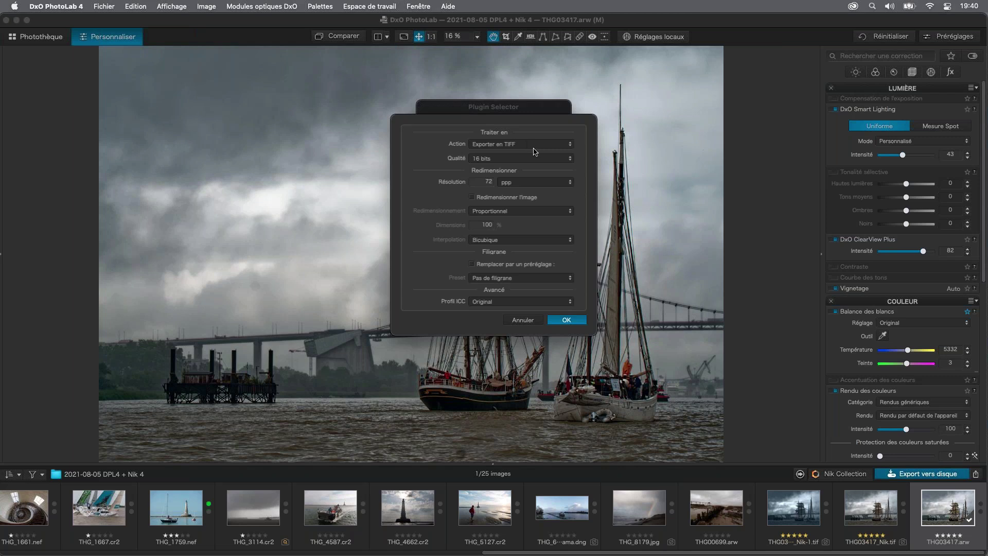
{"action": "left_click", "coordinate": [569, 322]}
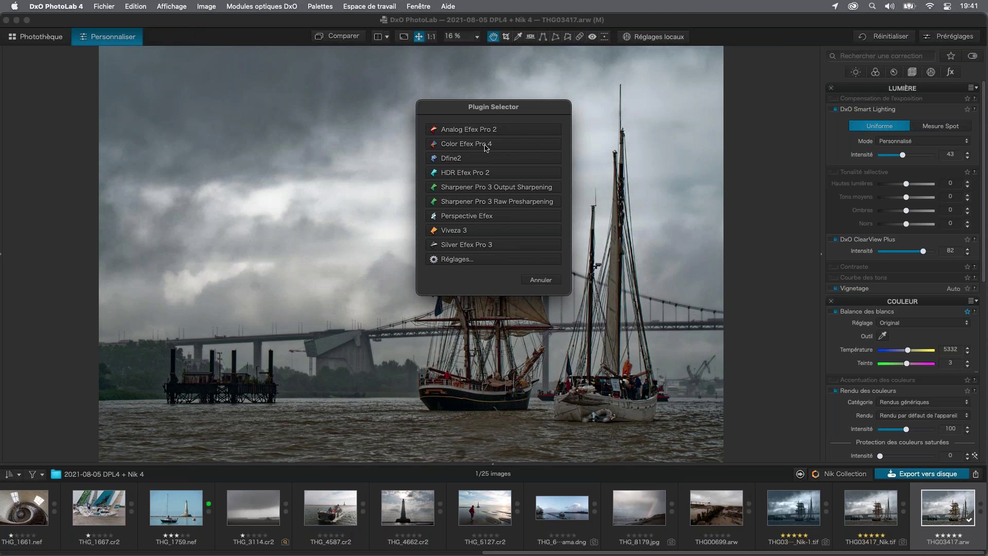
{"action": "left_click", "coordinate": [479, 131]}
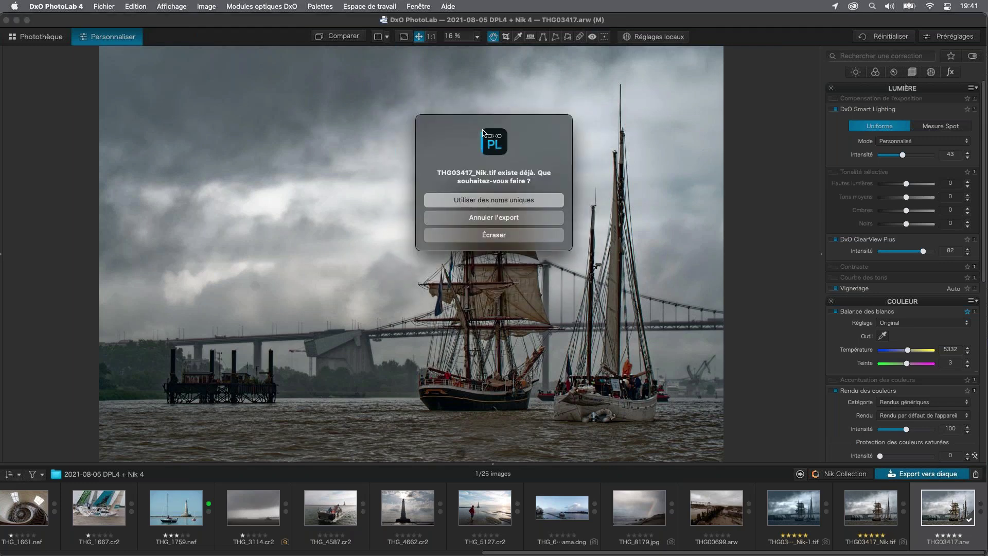
{"action": "left_click", "coordinate": [486, 202]}
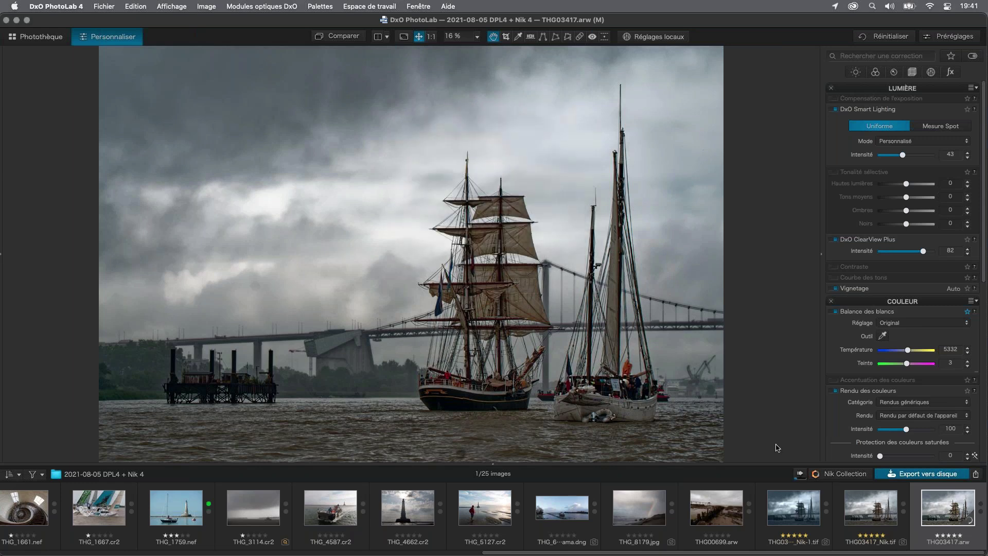
{"action": "left_click", "coordinate": [801, 474]}
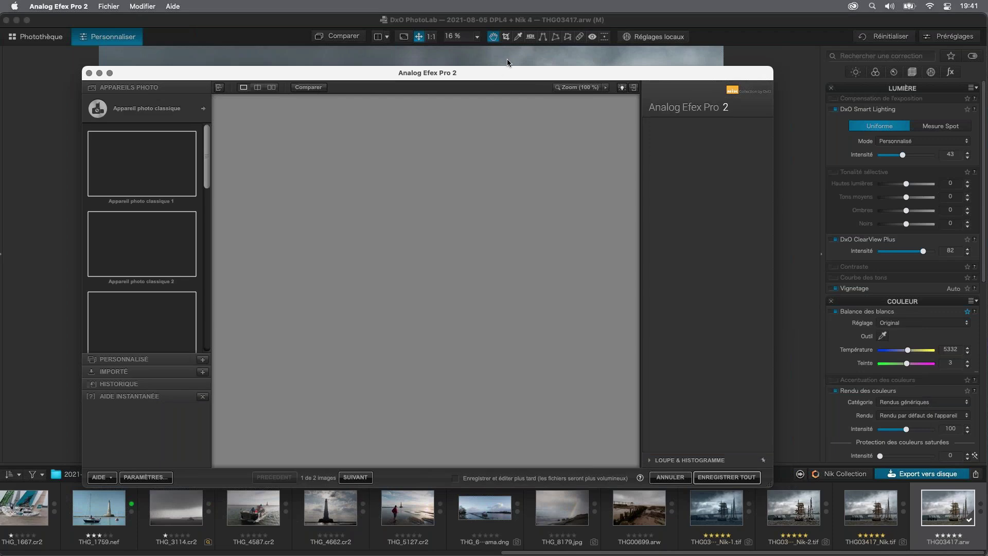
Reposition the Analog Efex Pro 2 window and cancel its editing session to return to PhotoLab.
{"action": "mouse_move", "coordinate": [520, 67]}
{"action": "left_mouse_down"}
{"action": "mouse_move", "coordinate": [531, 22]}
{"action": "mouse_move", "coordinate": [530, 77]}
{"action": "mouse_move", "coordinate": [539, 31]}
{"action": "mouse_move", "coordinate": [524, 60]}
{"action": "left_mouse_up"}
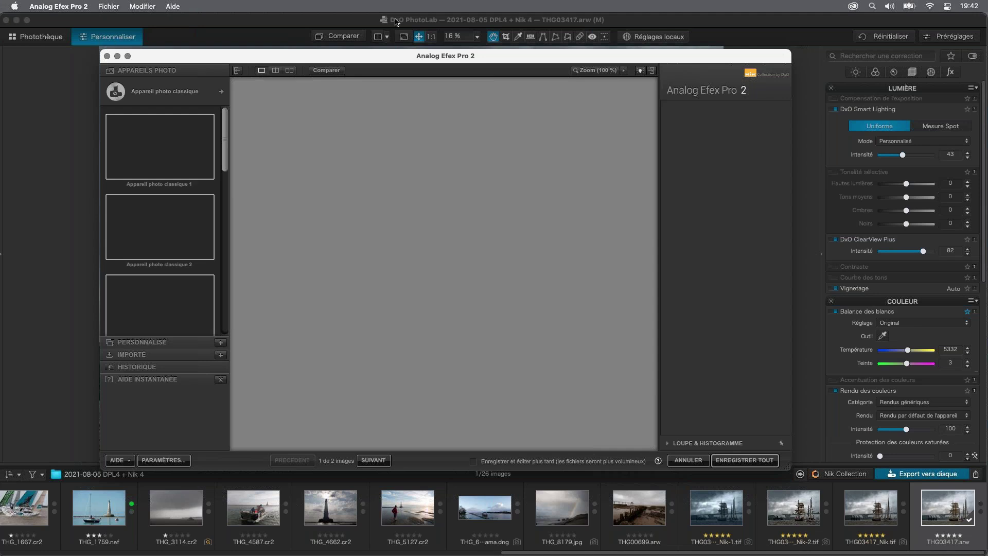
{"action": "left_click_drag", "start_coordinate": [334, 58], "coordinate": [334, 58]}
{"action": "left_click", "coordinate": [53, 7]}
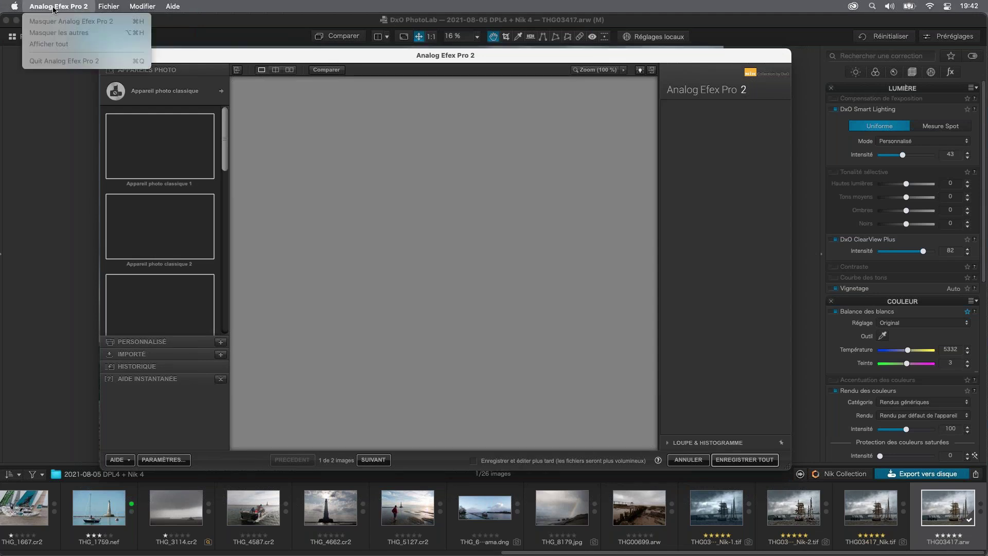
{"action": "left_click", "coordinate": [695, 461]}
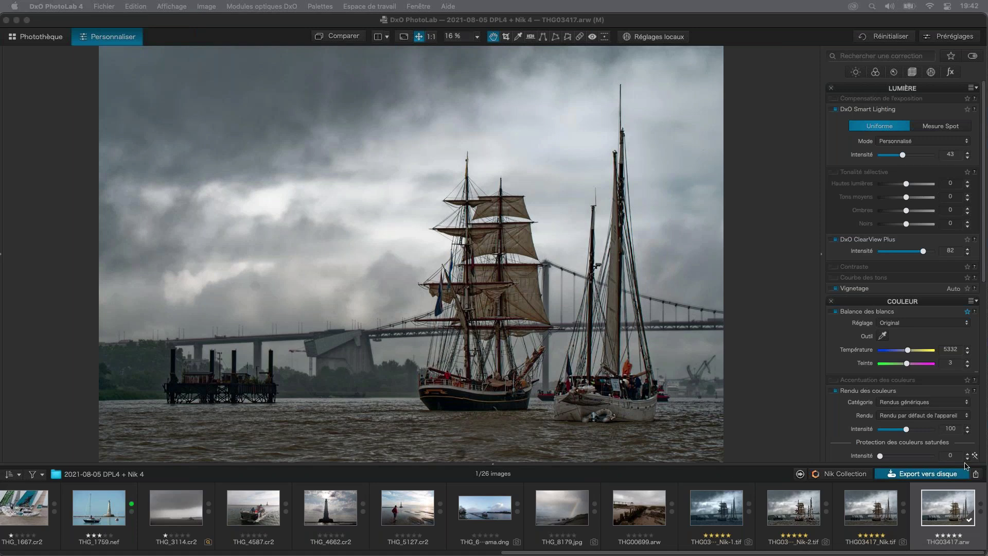
Send THG03417.arw as a 16-bit TIFF to Color Efex Pro 4 with a unique file name, and enlarge the plugin window.
{"action": "left_click", "coordinate": [845, 475]}
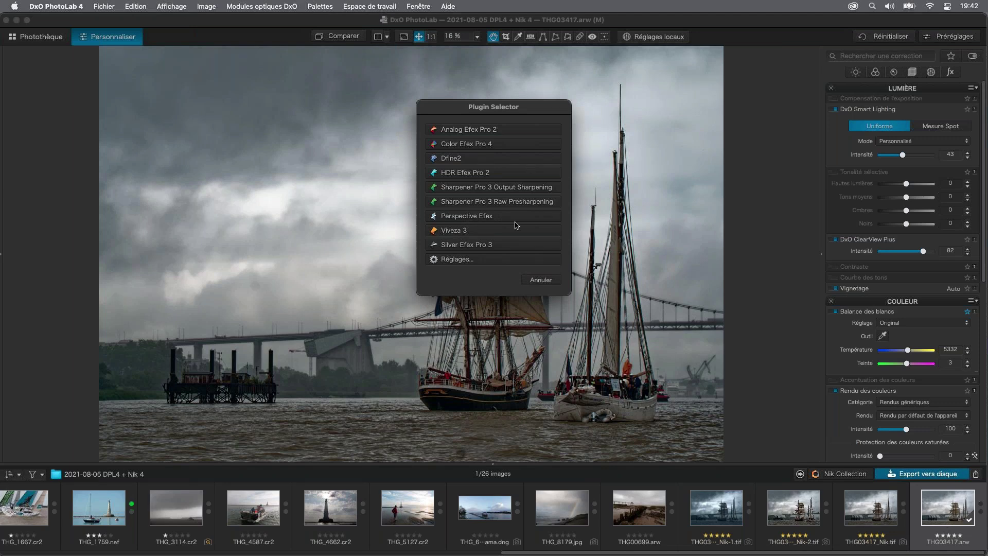
{"action": "left_click", "coordinate": [453, 260]}
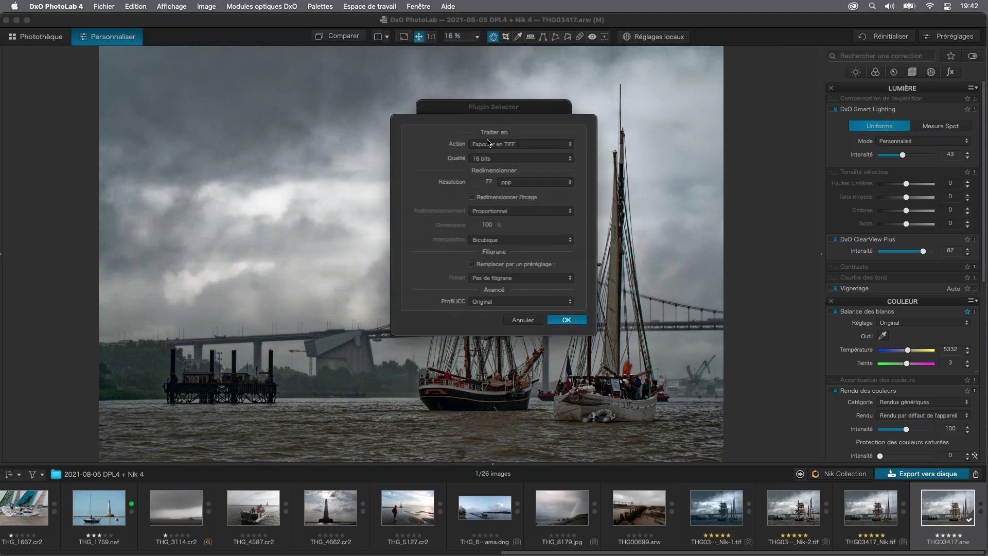
{"action": "left_click", "coordinate": [563, 320]}
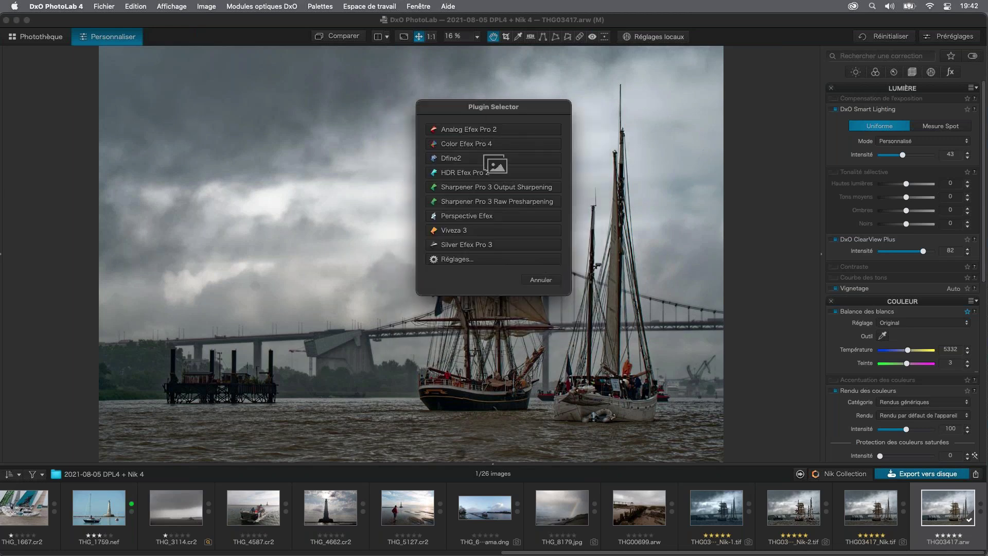
{"action": "left_click", "coordinate": [496, 165]}
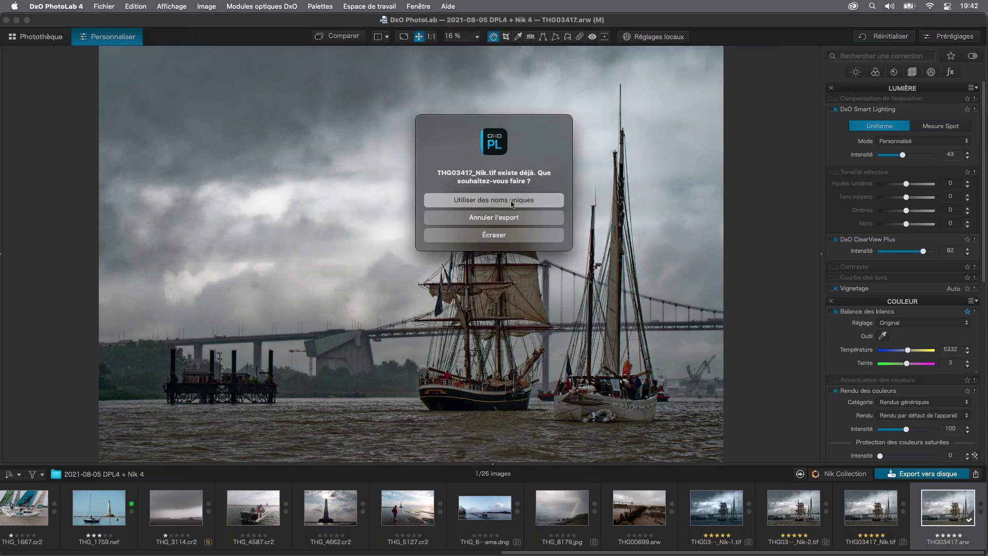
{"action": "left_click", "coordinate": [510, 203]}
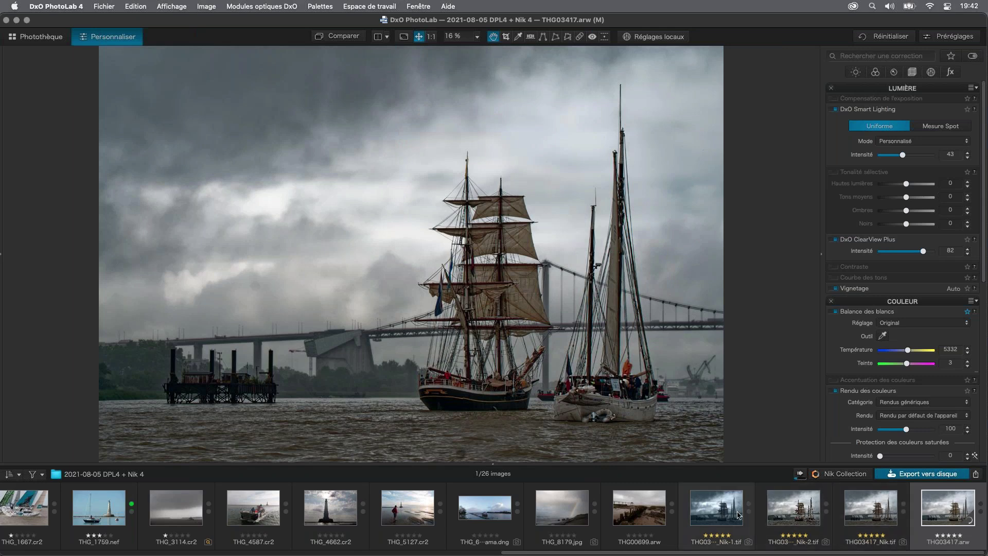
{"action": "left_click", "coordinate": [800, 474]}
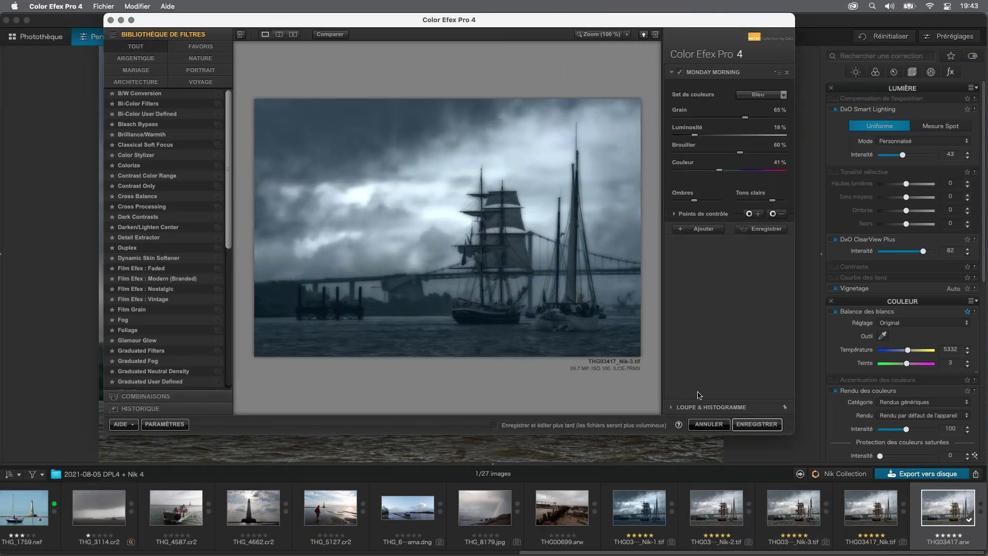
{"action": "left_click", "coordinate": [131, 20]}
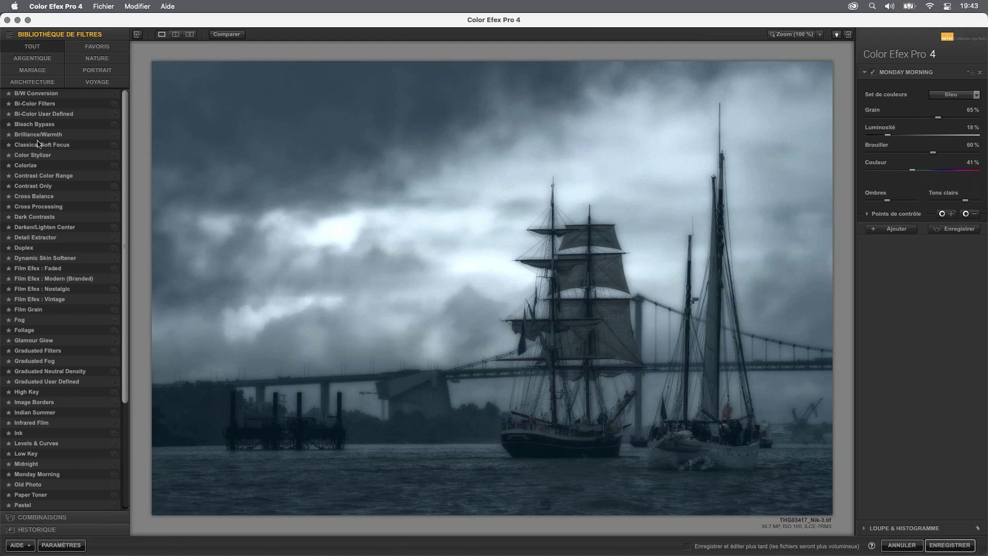
Turn off the preloaded Monday Morning filter and remove it from the image.
{"action": "left_click_drag", "start_coordinate": [127, 114], "coordinate": [135, 62]}
{"action": "left_click", "coordinate": [873, 73]}
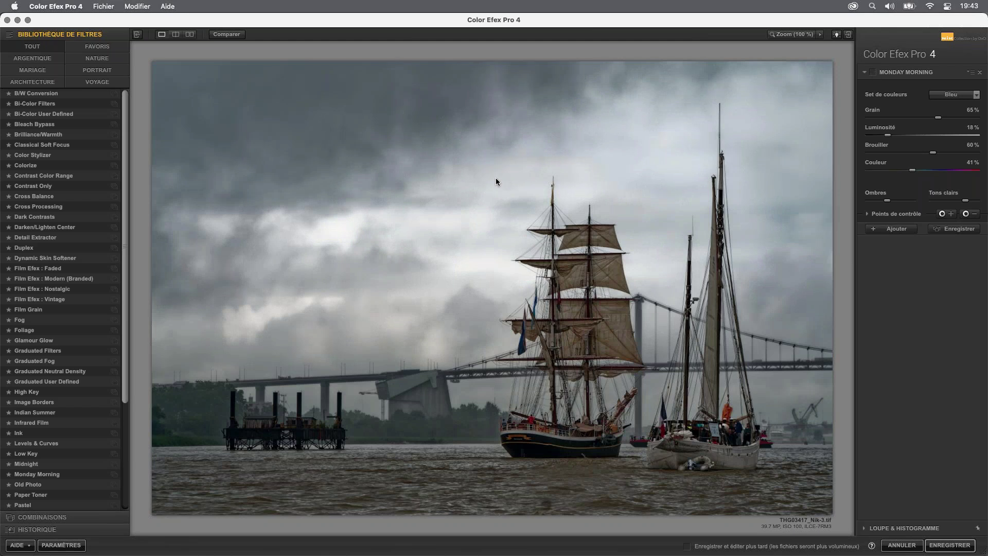
{"action": "left_click", "coordinate": [981, 72]}
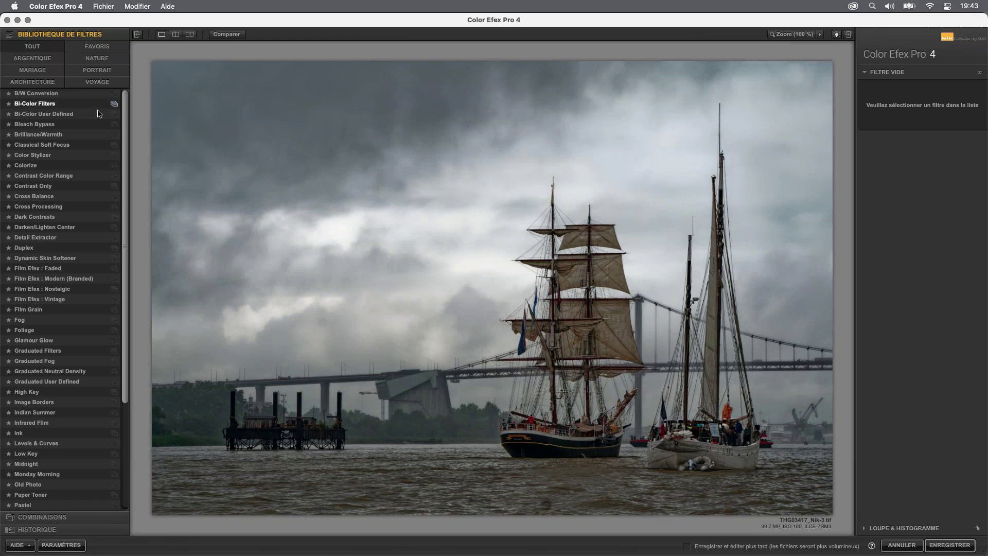
Try the Classical Soft Focus presets 01 - Flou and 02 - Flou soutenu, apply 03 - Diffusion, and save the image back to PhotoLab.
{"action": "left_click", "coordinate": [114, 146]}
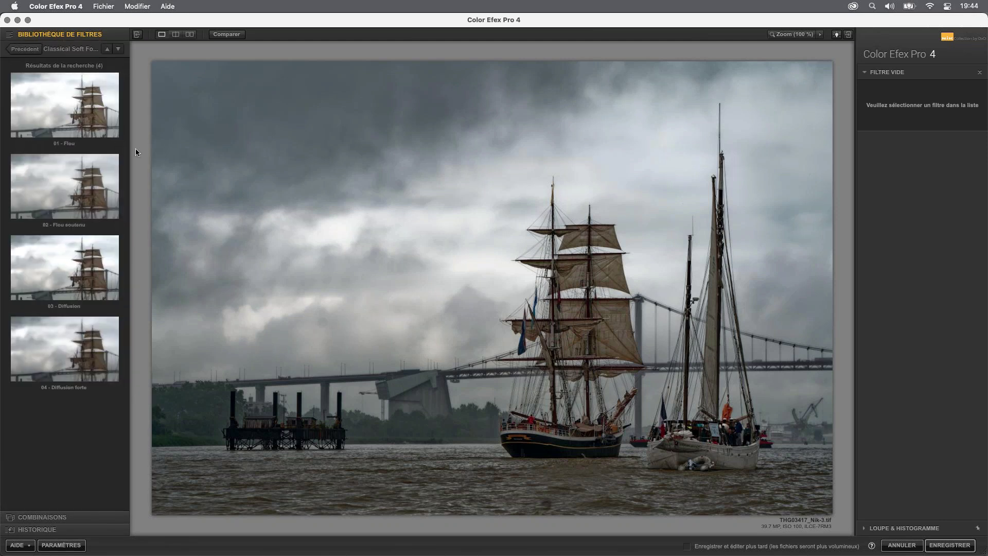
{"action": "left_click", "coordinate": [82, 119]}
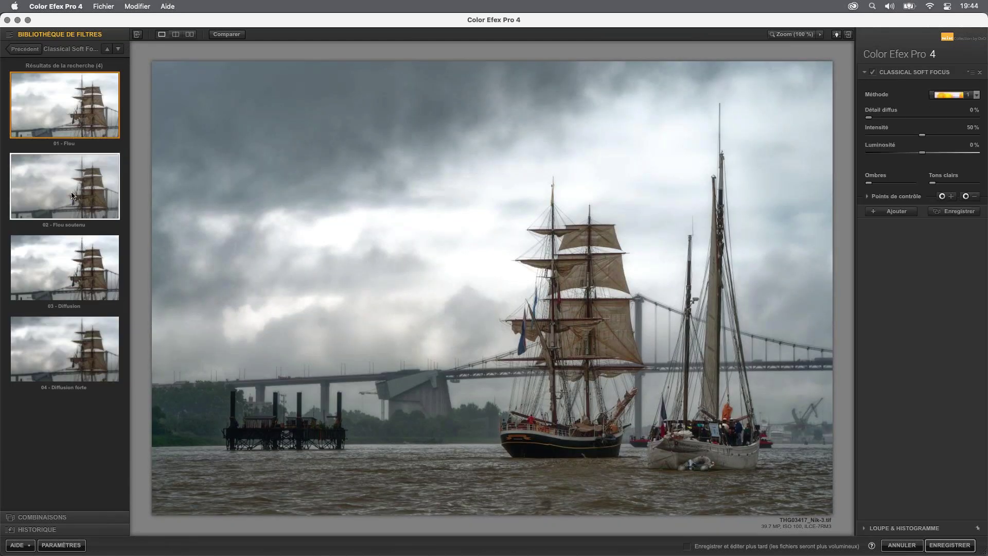
{"action": "left_click", "coordinate": [71, 196]}
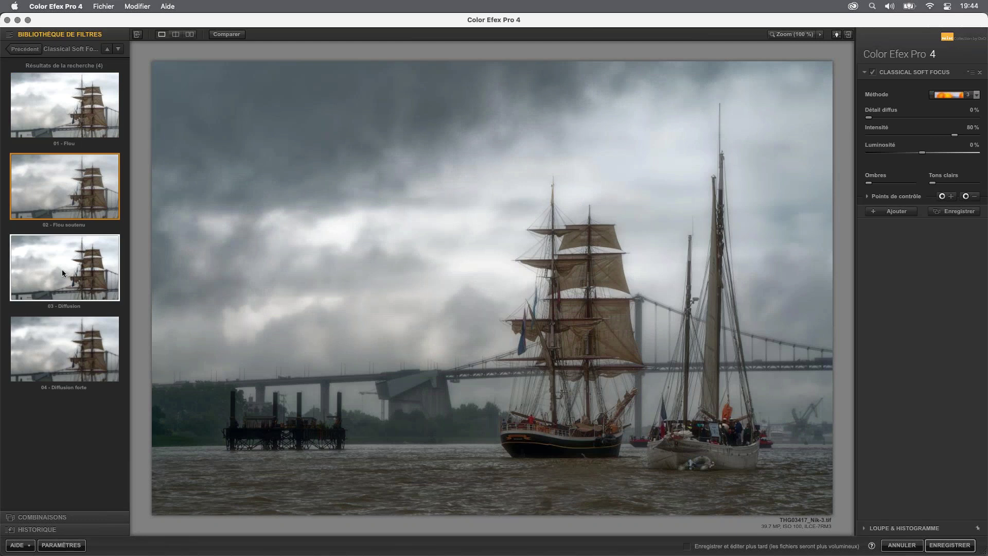
{"action": "left_click", "coordinate": [62, 272]}
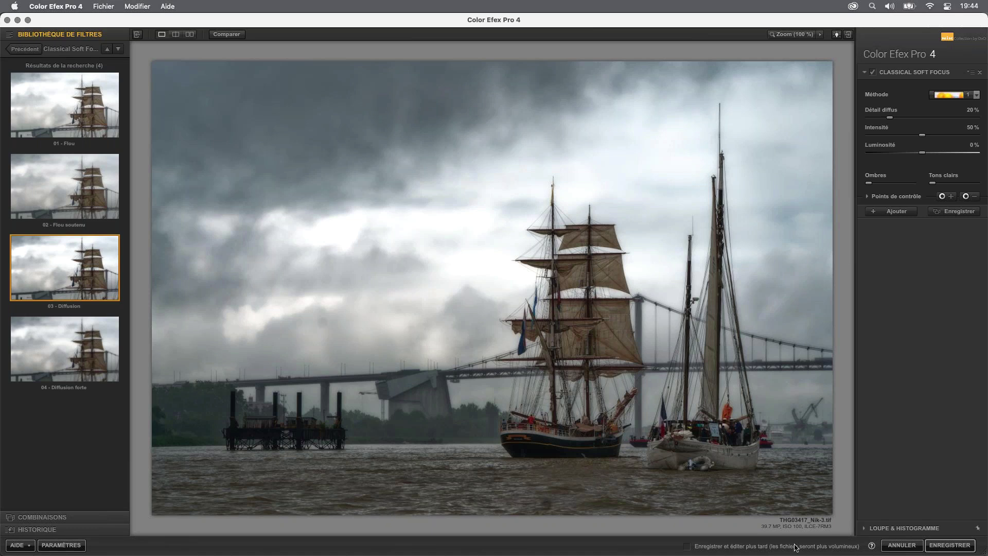
{"action": "left_click", "coordinate": [687, 547]}
{"action": "left_click", "coordinate": [956, 549]}
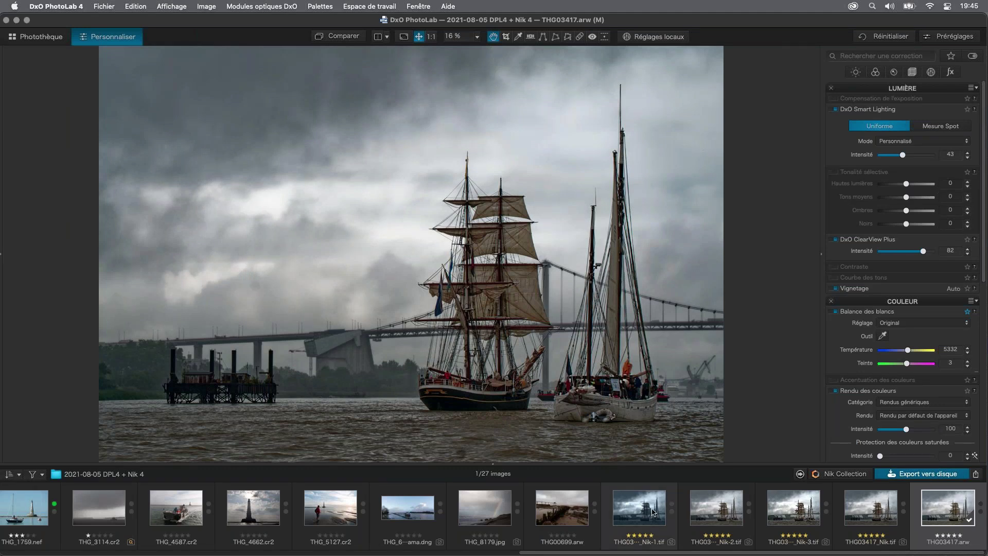
View the four TIFF versions of THG03417 in turn to compare their filter effects.
{"action": "left_click", "coordinate": [710, 513]}
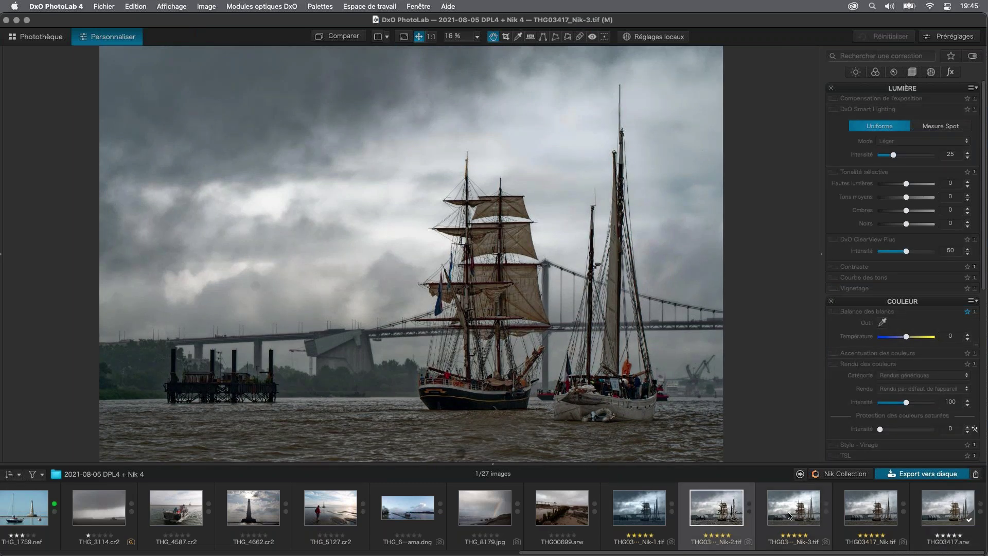
{"action": "left_click", "coordinate": [864, 516]}
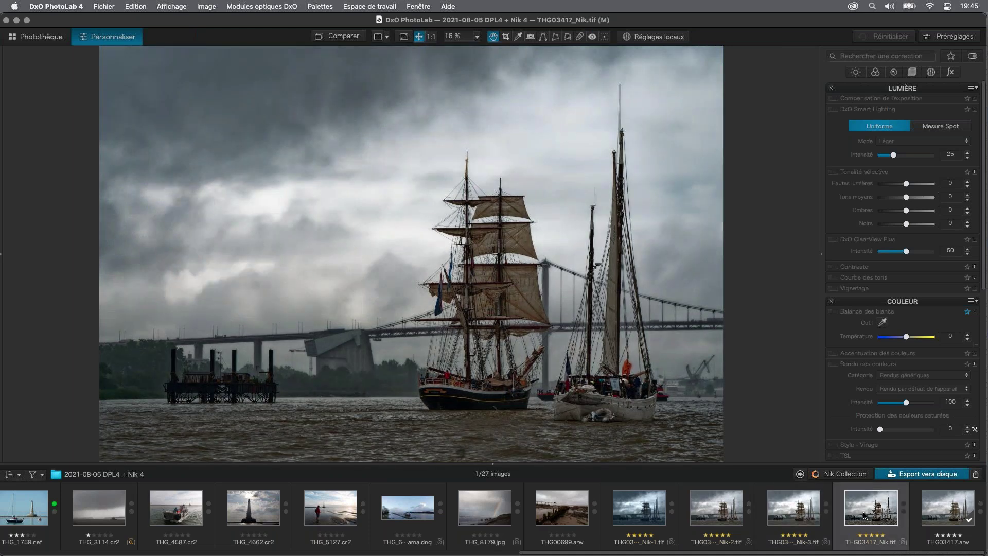
{"action": "left_click", "coordinate": [635, 517]}
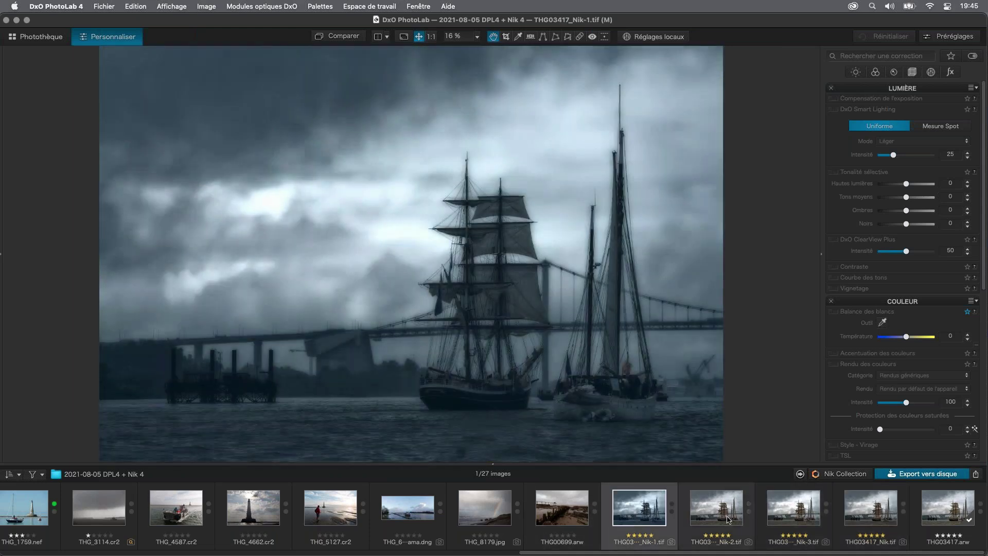
{"action": "left_click", "coordinate": [728, 520]}
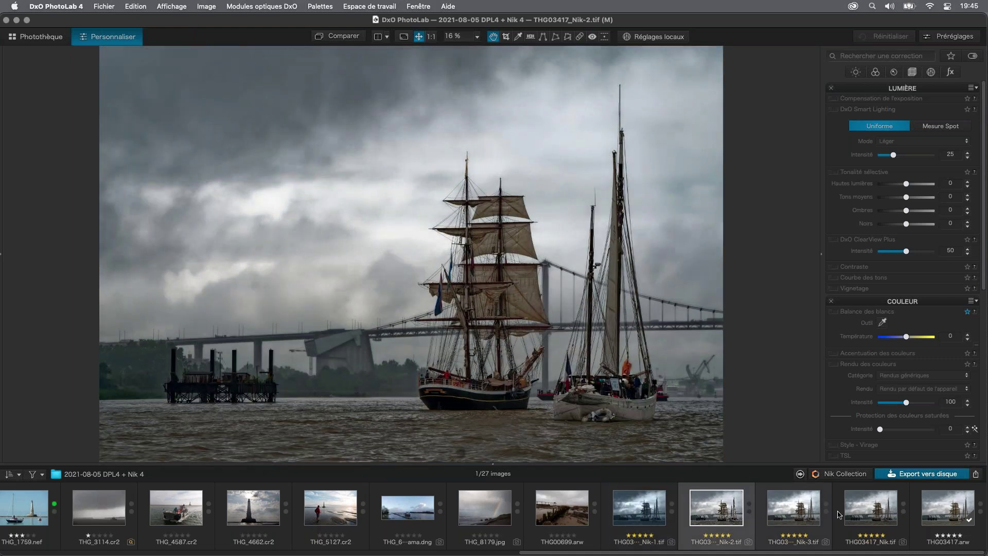
{"action": "key", "text": "Right"}
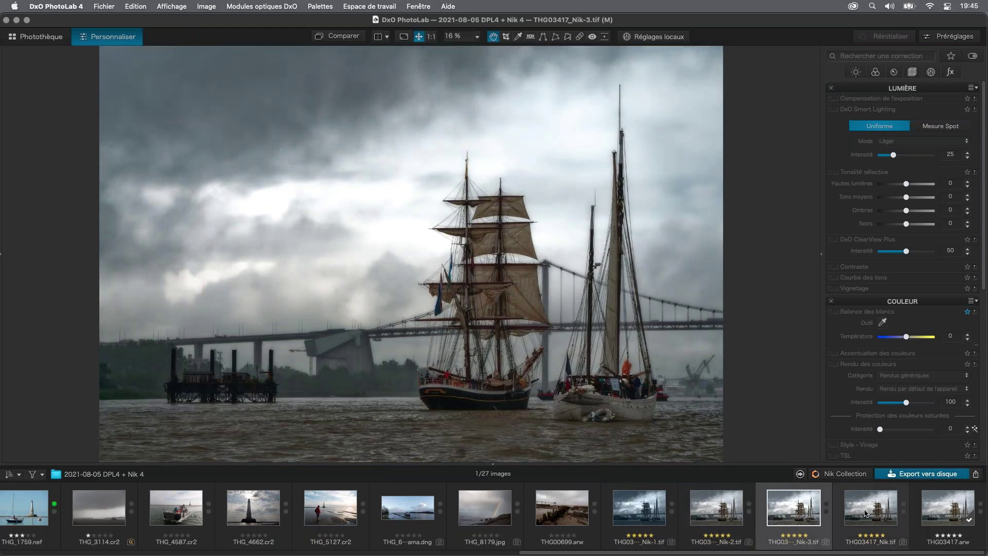
{"action": "left_click", "coordinate": [865, 513]}
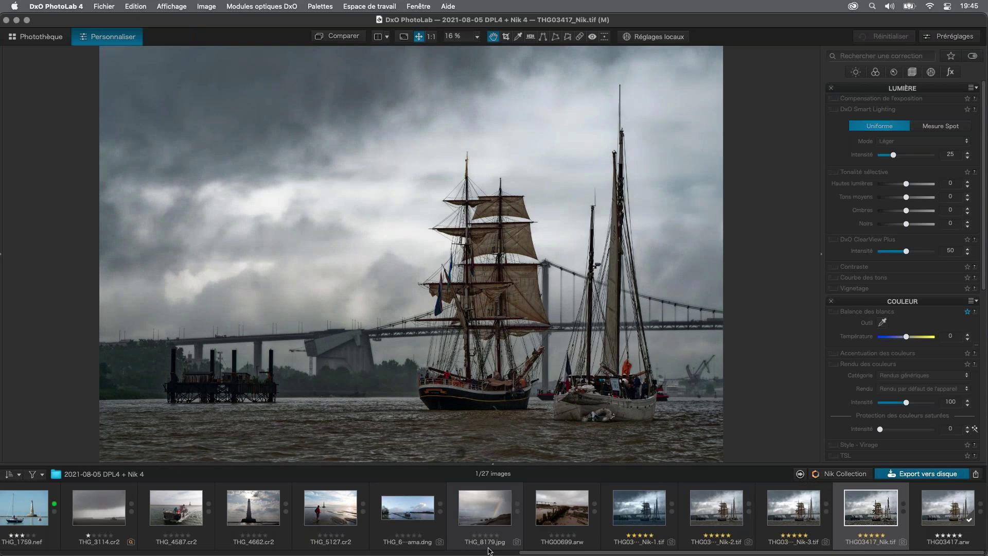
Delete the four TIFF versions THG03417_Nik-1, THG03417_Nik-2, THG03417_Nik-3 and THG03417_Nik from the disk.
{"action": "left_click", "coordinate": [616, 532]}
{"action": "left_click", "coordinate": [894, 537], "text": "shift"}
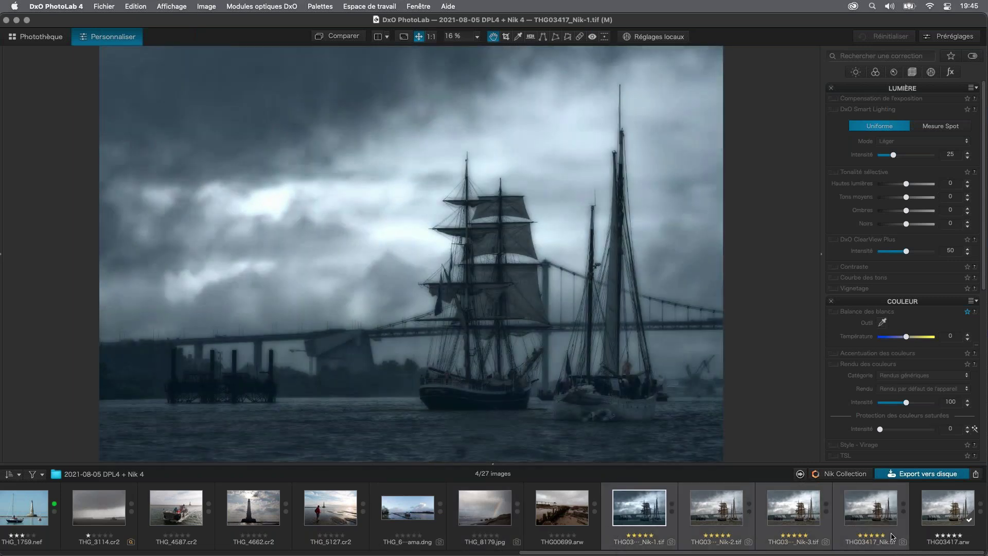
{"action": "right_click", "coordinate": [653, 511]}
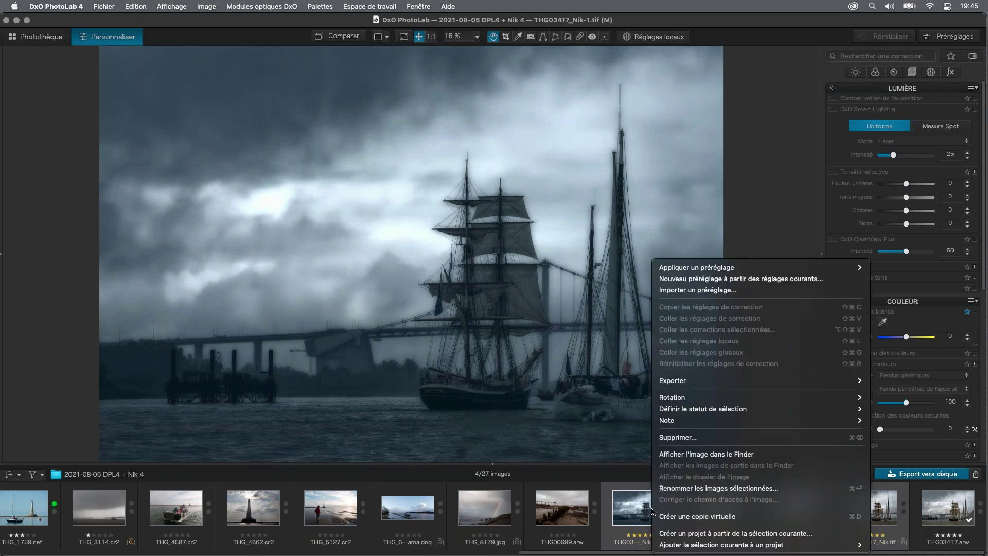
{"action": "left_click", "coordinate": [692, 439]}
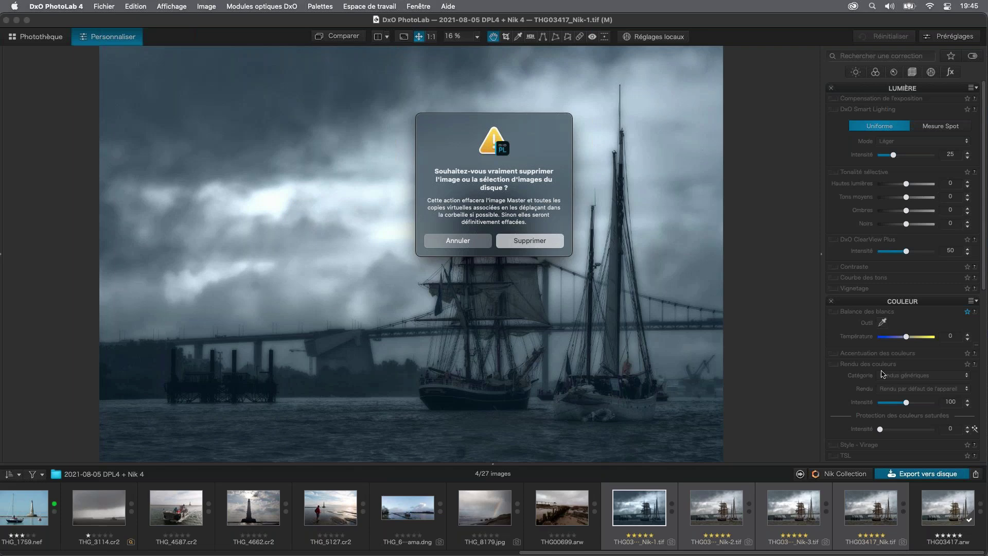
{"action": "key", "text": "Return"}
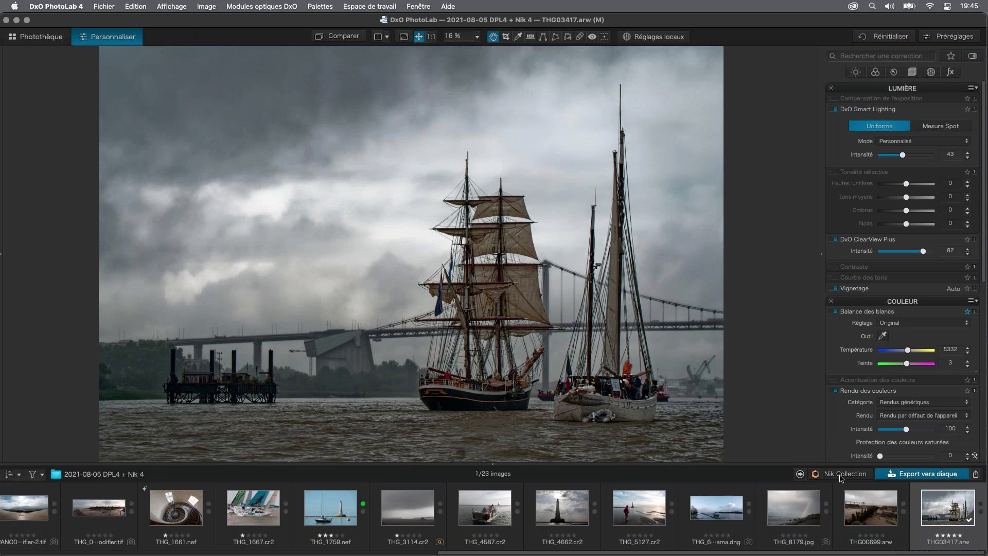
Review the Nik Collection processing settings for TIFF export, confirm them and leave the plugin selector.
{"action": "left_click", "coordinate": [841, 475]}
{"action": "left_click", "coordinate": [469, 260]}
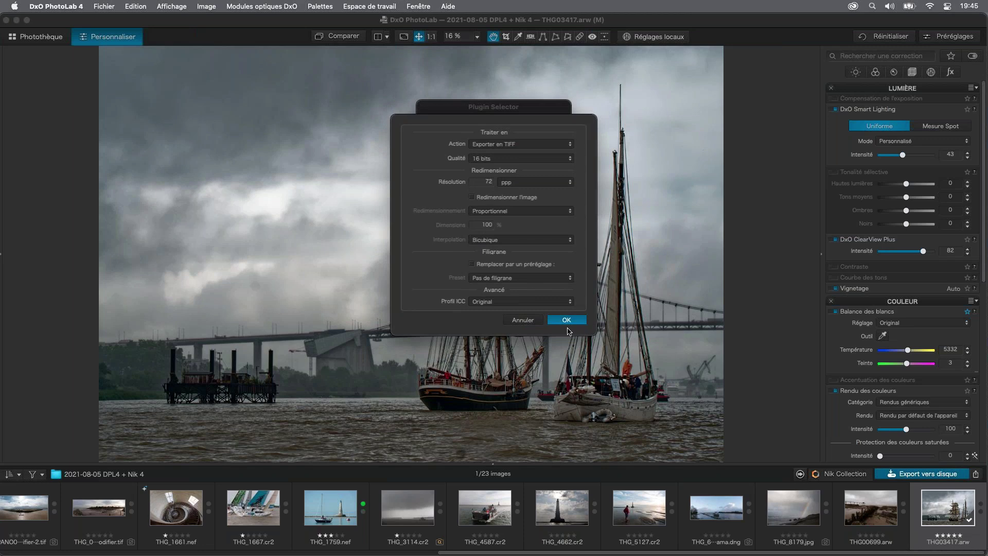
{"action": "left_click", "coordinate": [567, 320]}
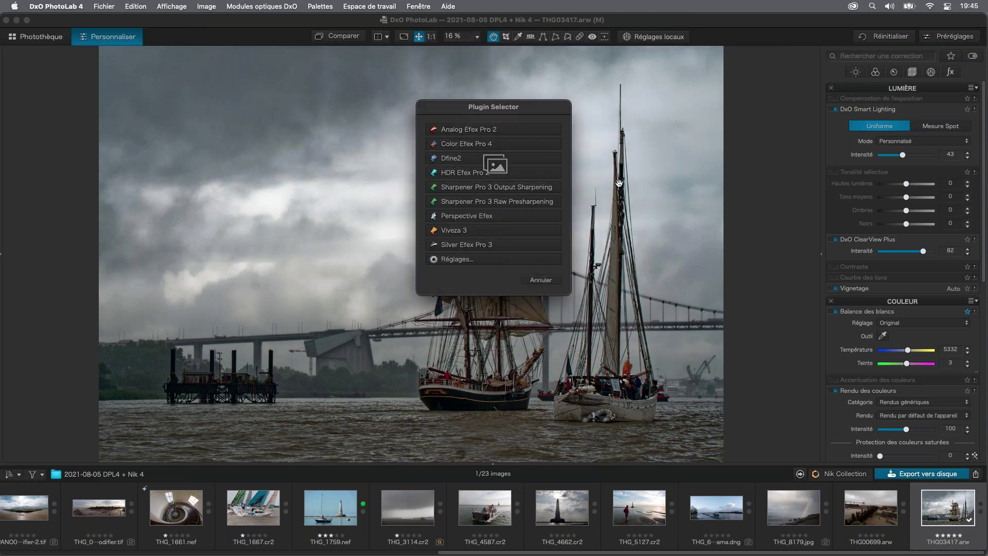
{"action": "key", "text": "Escape"}
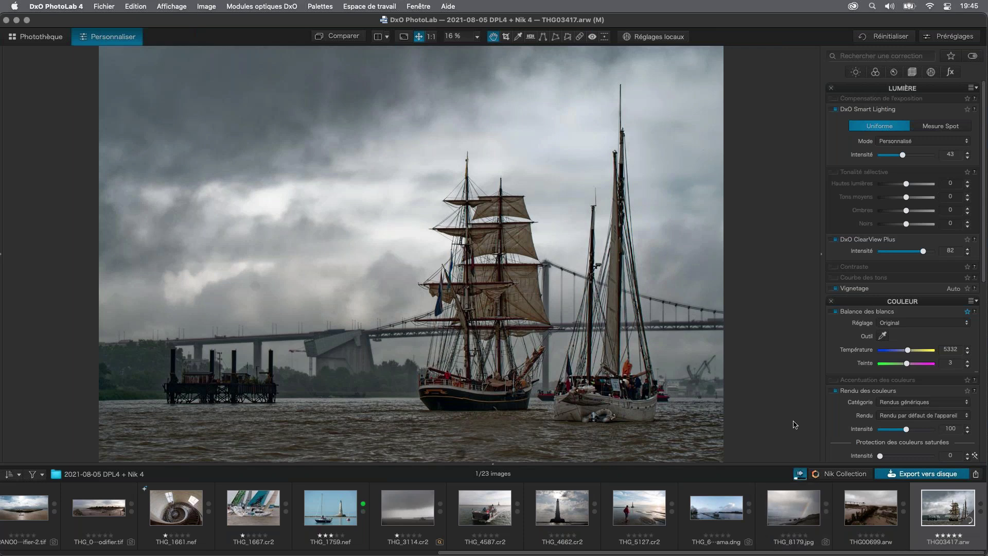
Send THG03417.arw to Color Efex Pro 4 and apply the Brilliance/Warmth preset 06 - Couleurs chaudes.
{"action": "left_click", "coordinate": [800, 476]}
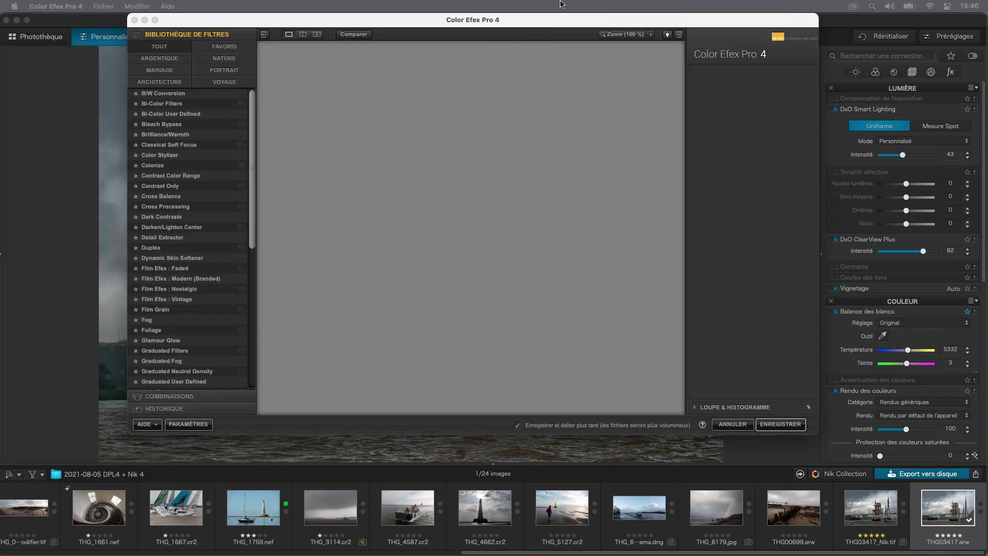
{"action": "left_click", "coordinate": [155, 20]}
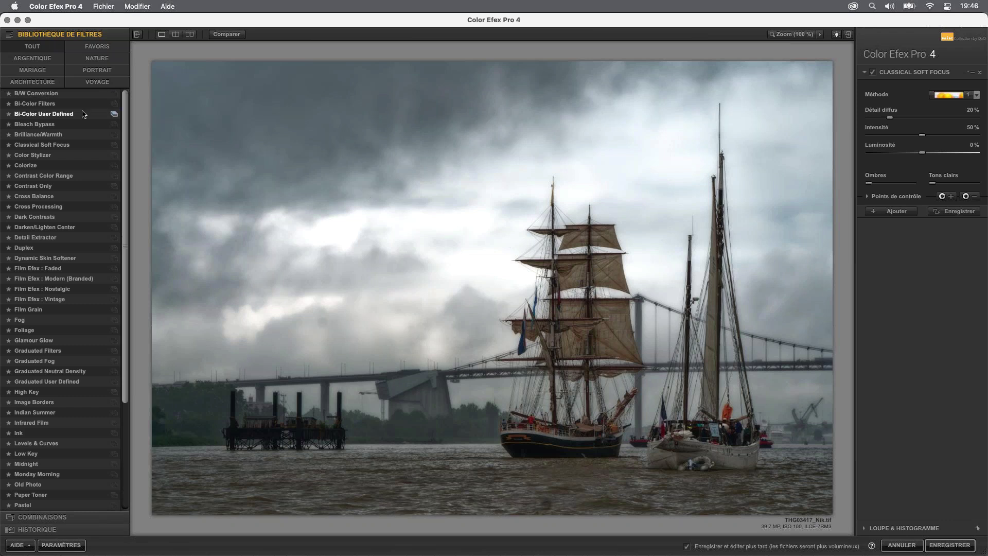
{"action": "left_click", "coordinate": [115, 136]}
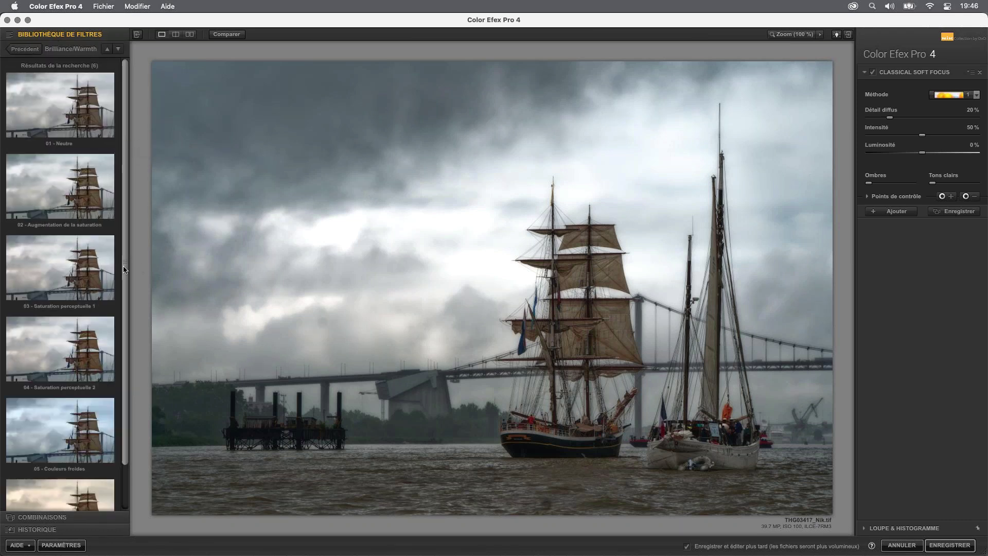
{"action": "scroll", "coordinate": [66, 272], "scroll_direction": "down", "scroll_amount": 2}
{"action": "scroll", "coordinate": [64, 269], "scroll_direction": "down", "scroll_amount": 1}
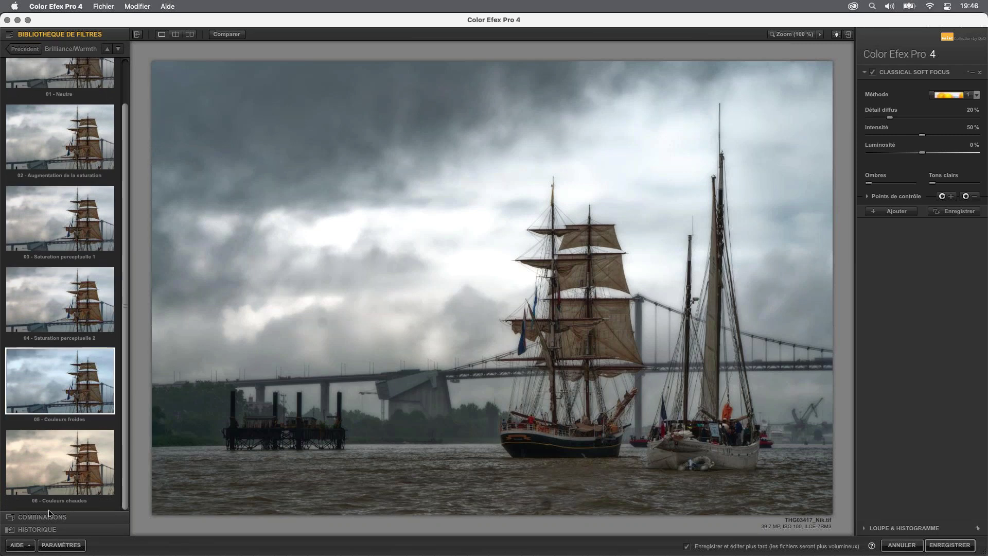
{"action": "left_click", "coordinate": [71, 474]}
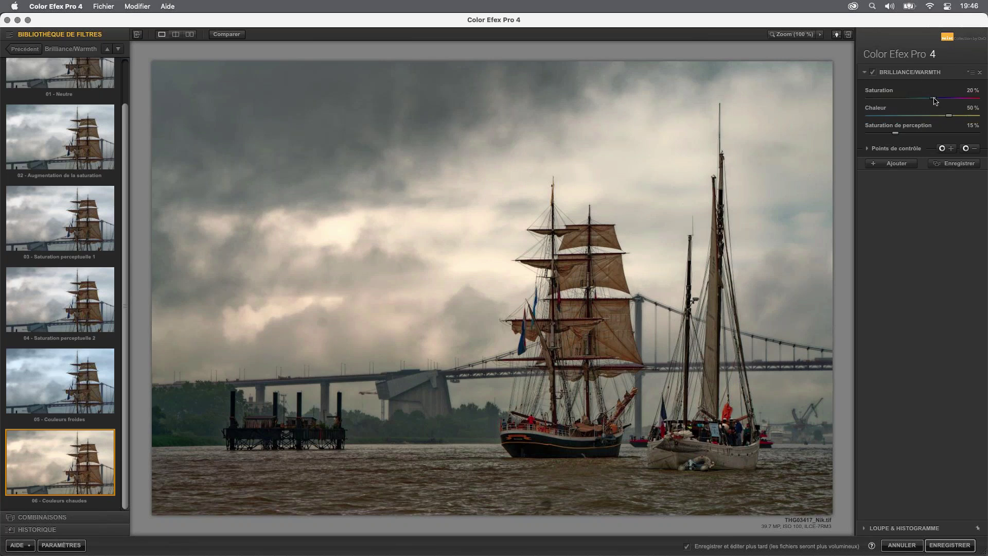
Set the Brilliance/Warmth saturation to 68% and save the image back to PhotoLab.
{"action": "left_click_drag", "start_coordinate": [935, 101], "coordinate": [961, 101]}
{"action": "left_click", "coordinate": [942, 545]}
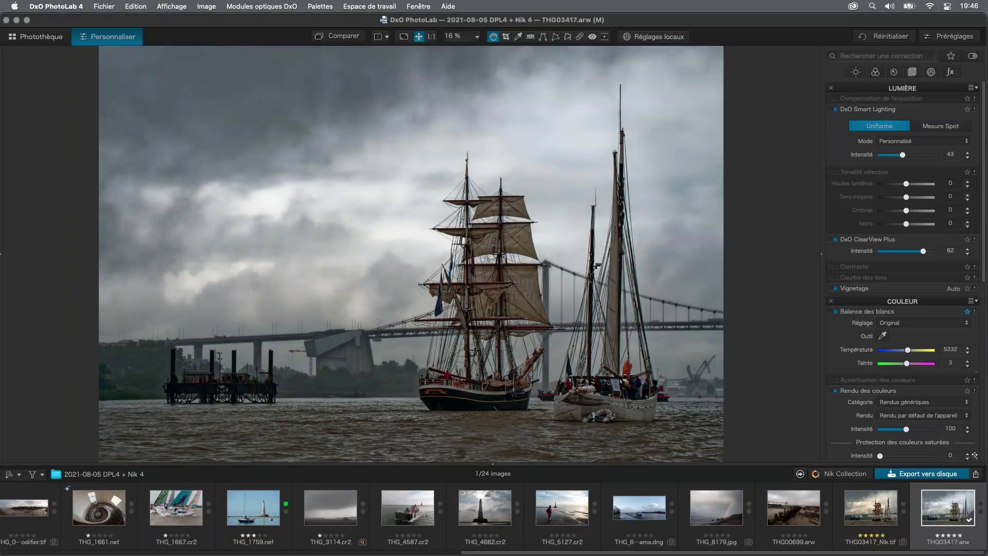
For THG03417_Nik.tif, set the Nik Collection action to export the selected files without processing (Exporter sans traitement).
{"action": "left_click", "coordinate": [874, 508]}
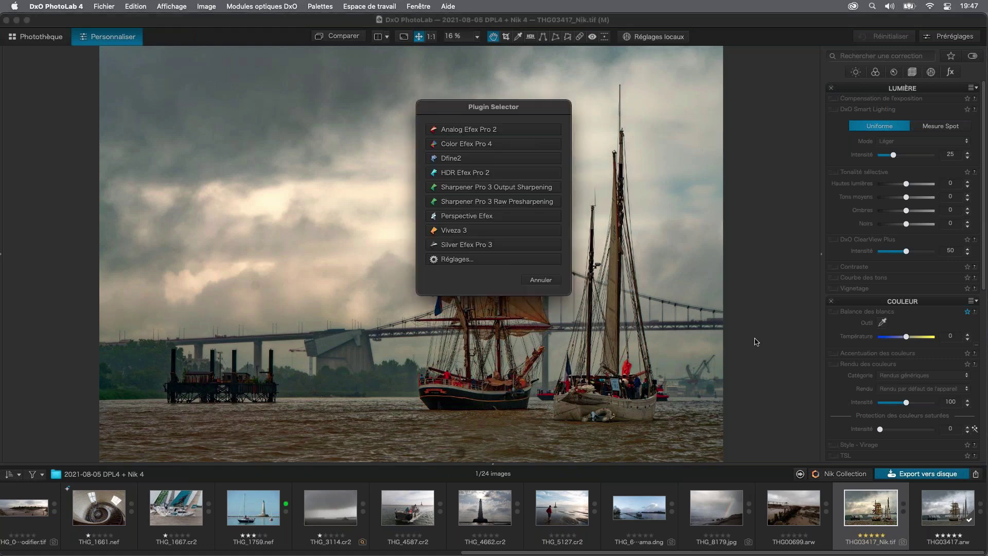
{"action": "left_click", "coordinate": [457, 260]}
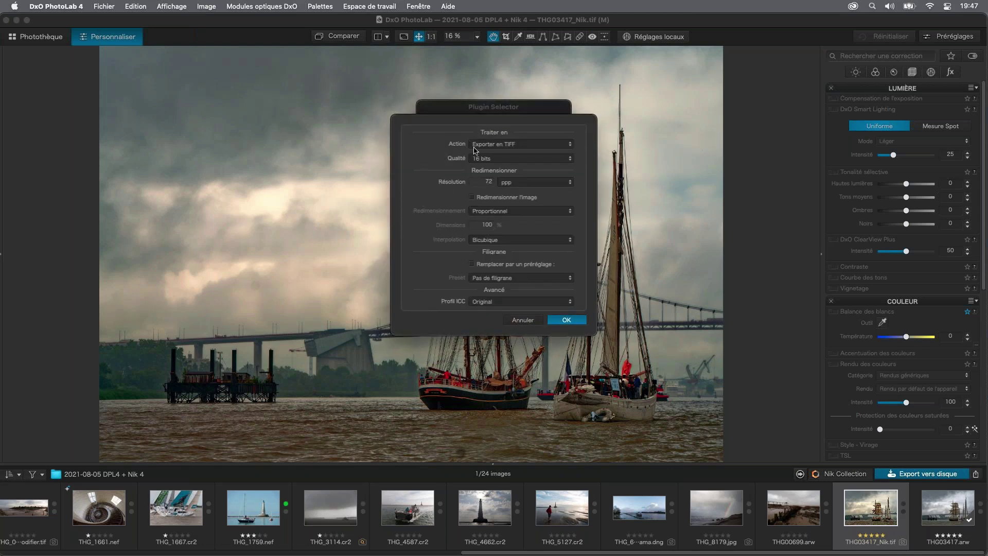
{"action": "left_click", "coordinate": [559, 145]}
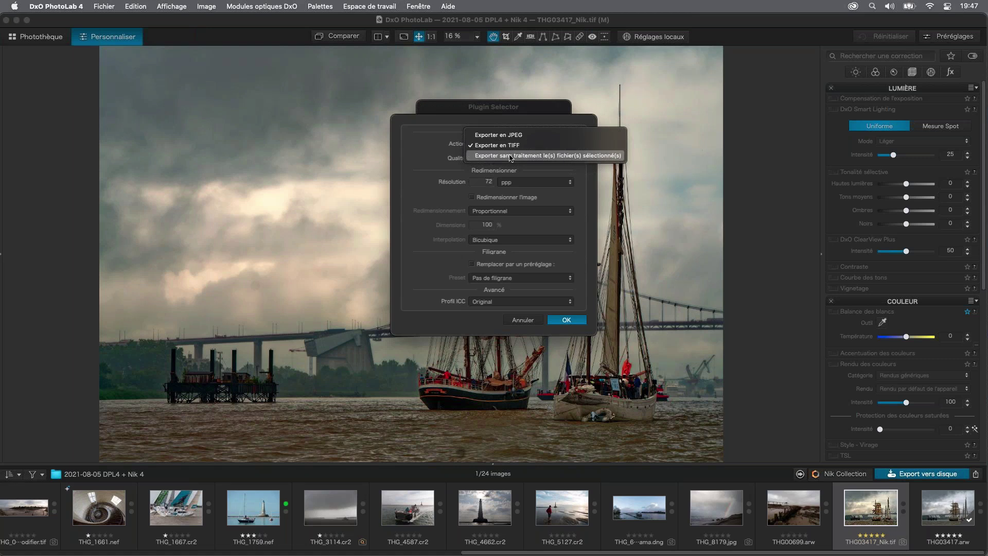
{"action": "left_click", "coordinate": [564, 156]}
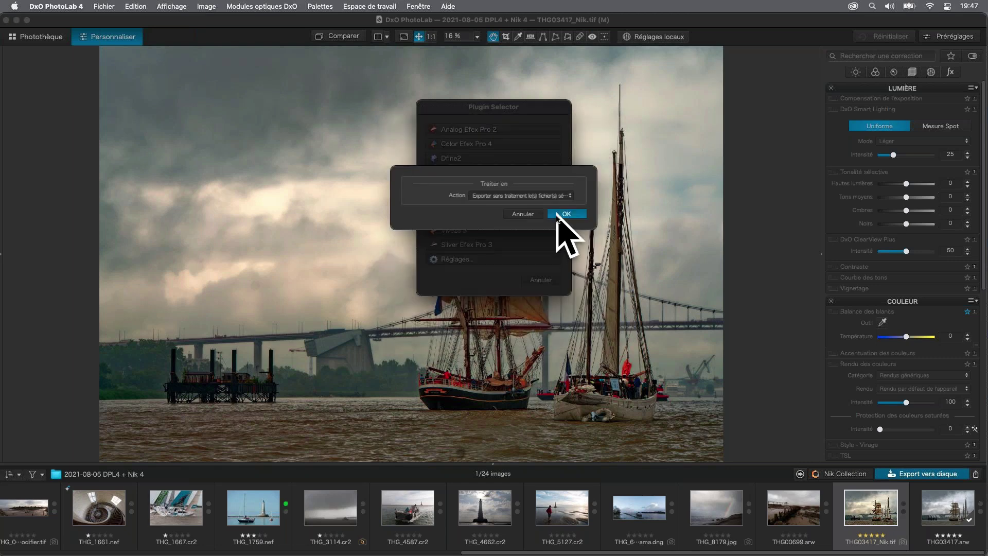
{"action": "left_click", "coordinate": [568, 215]}
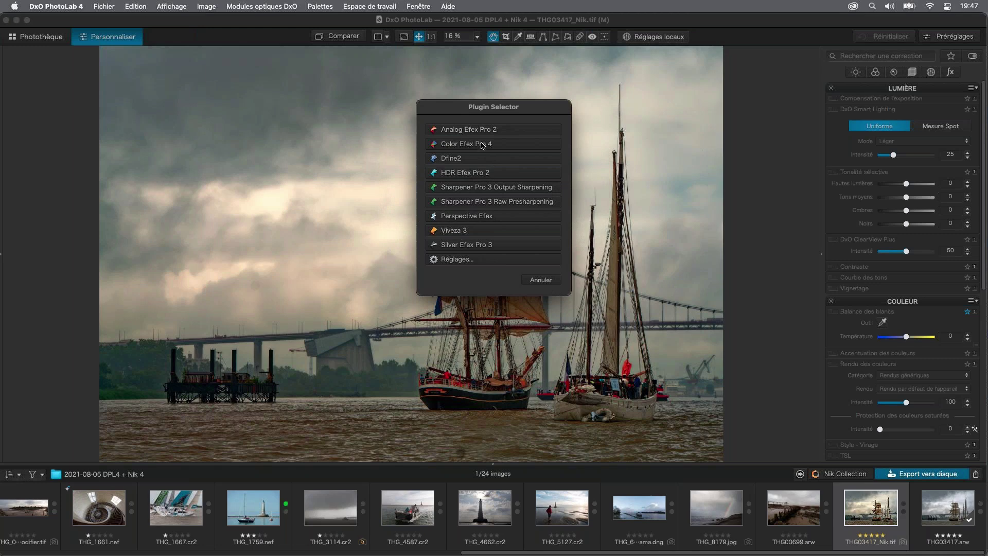
Reopen THG03417_Nik.tif in Color Efex Pro 4 and lower its Brilliance/Warmth saturation to -9%.
{"action": "left_click_drag", "start_coordinate": [474, 144], "coordinate": [688, 203]}
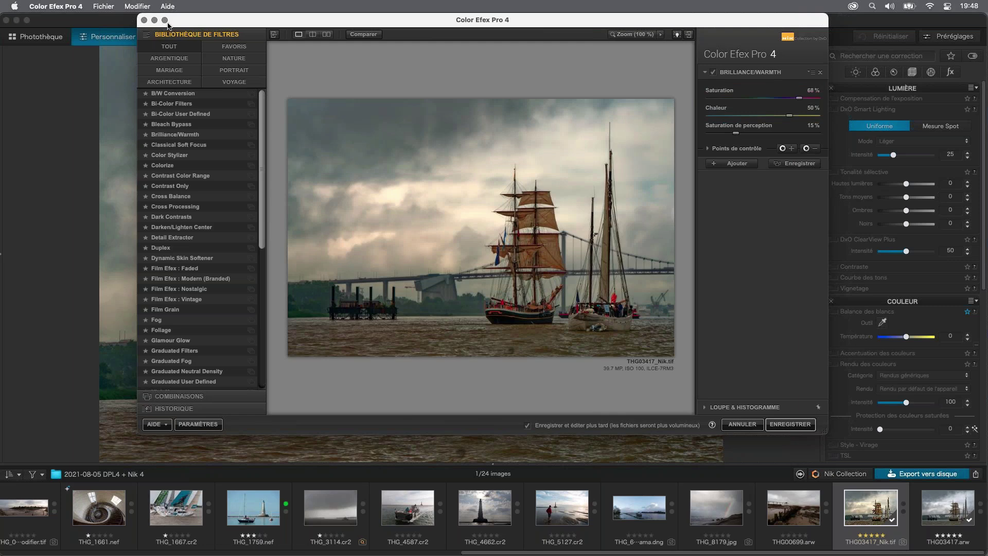
{"action": "left_click", "coordinate": [165, 20]}
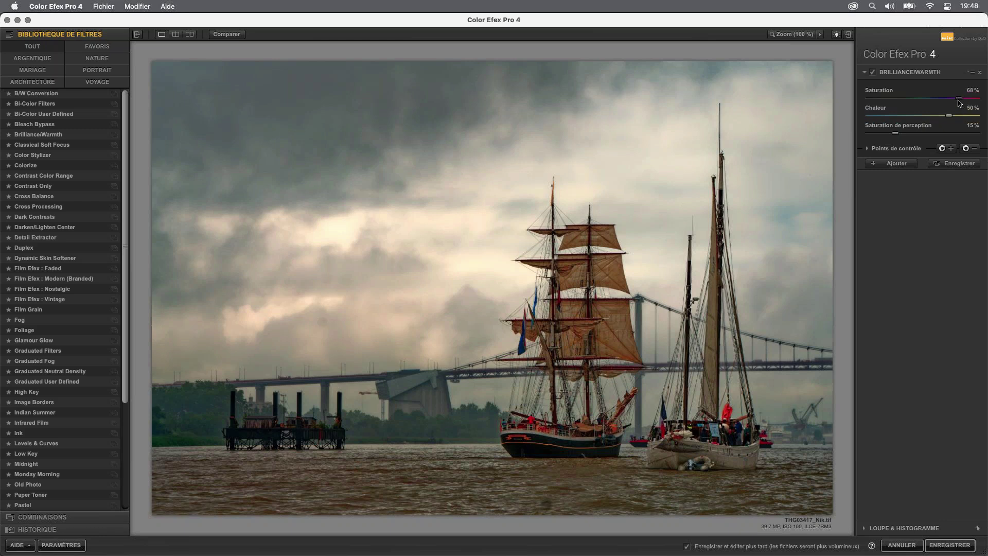
{"action": "left_click_drag", "start_coordinate": [959, 102], "coordinate": [919, 103]}
Replace the filter with the Dark Contrasts preset 03 - Saturé et détaillé and save the image back to PhotoLab.
{"action": "left_click", "coordinate": [114, 218]}
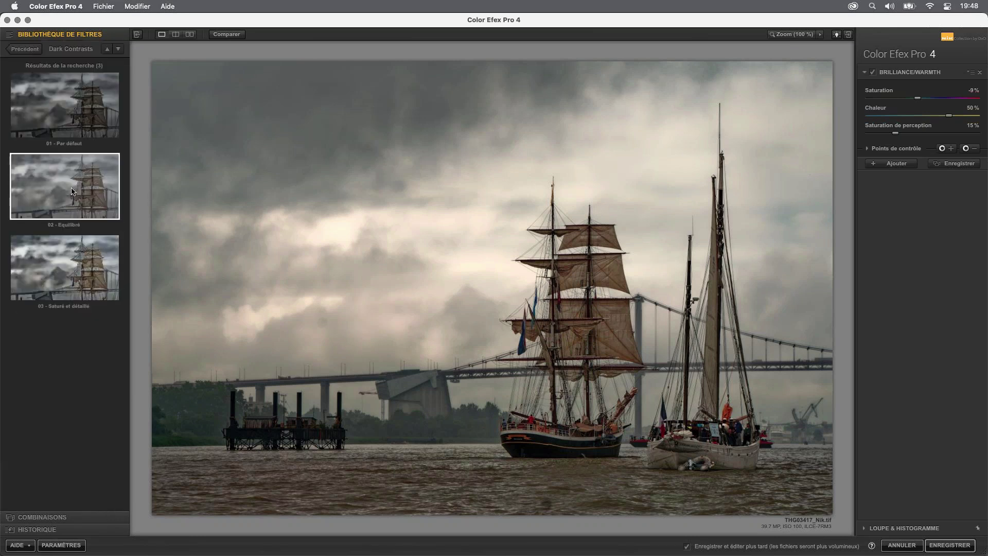
{"action": "left_click", "coordinate": [73, 280]}
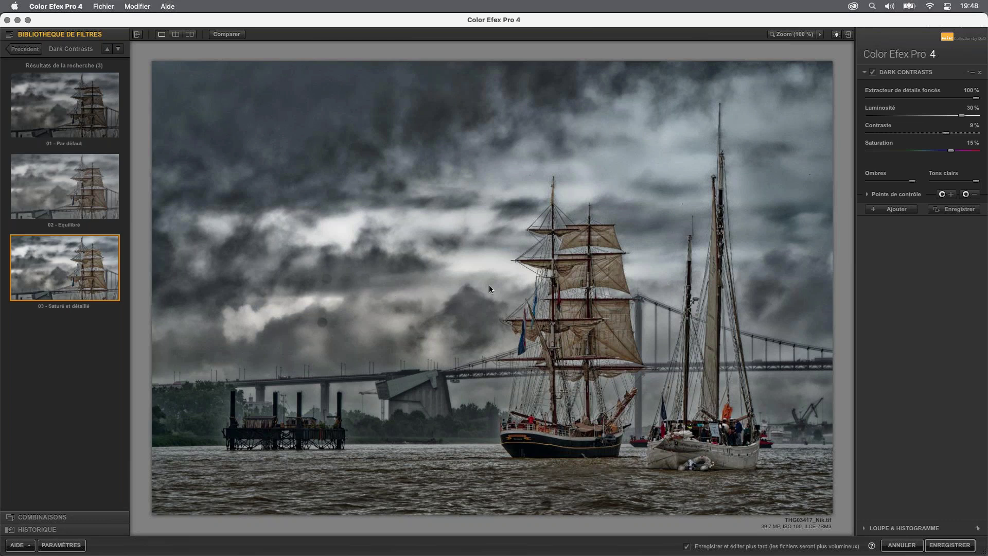
{"action": "left_click", "coordinate": [961, 547]}
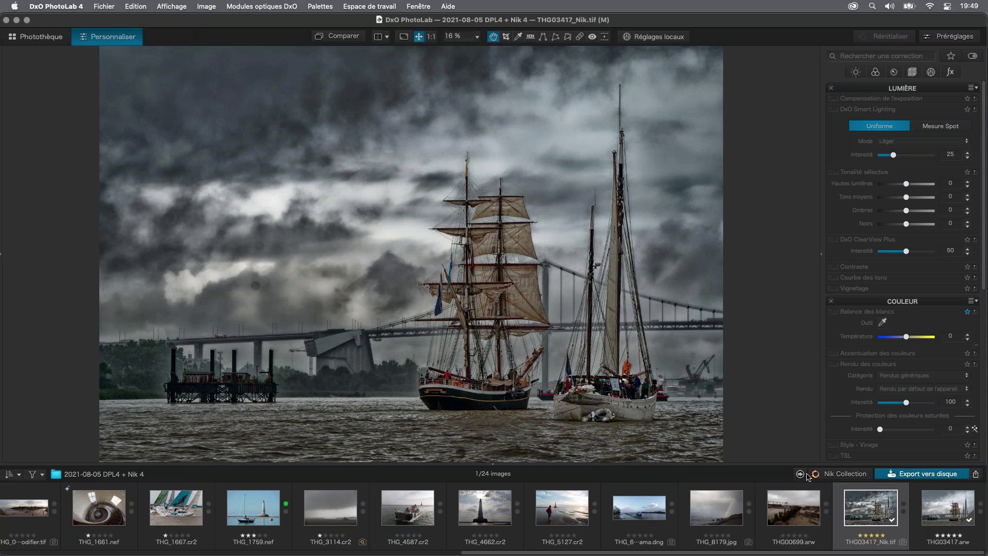
Check the action chosen in the Nik Collection settings for the edited TIFF, and close the plugin selector.
{"action": "left_click", "coordinate": [834, 478]}
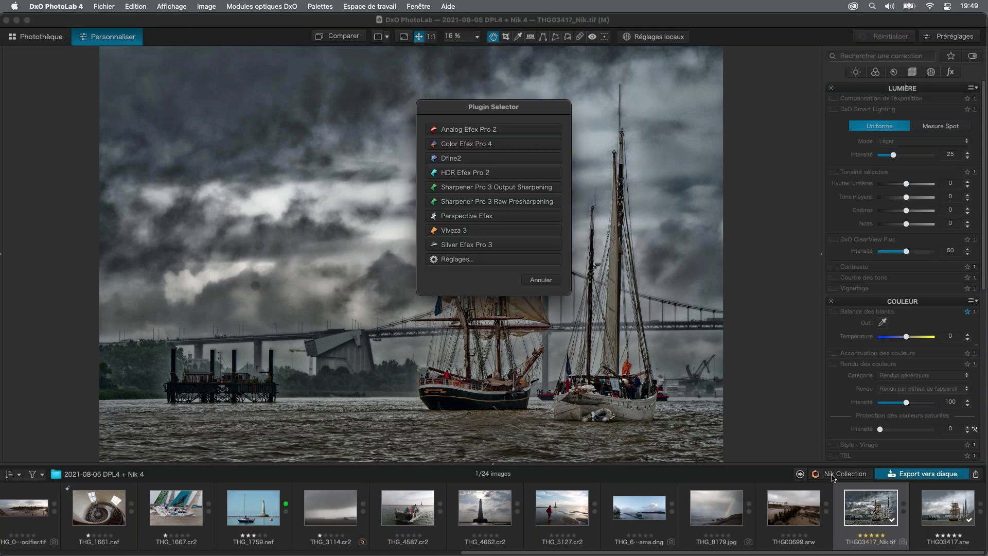
{"action": "left_click", "coordinate": [478, 259]}
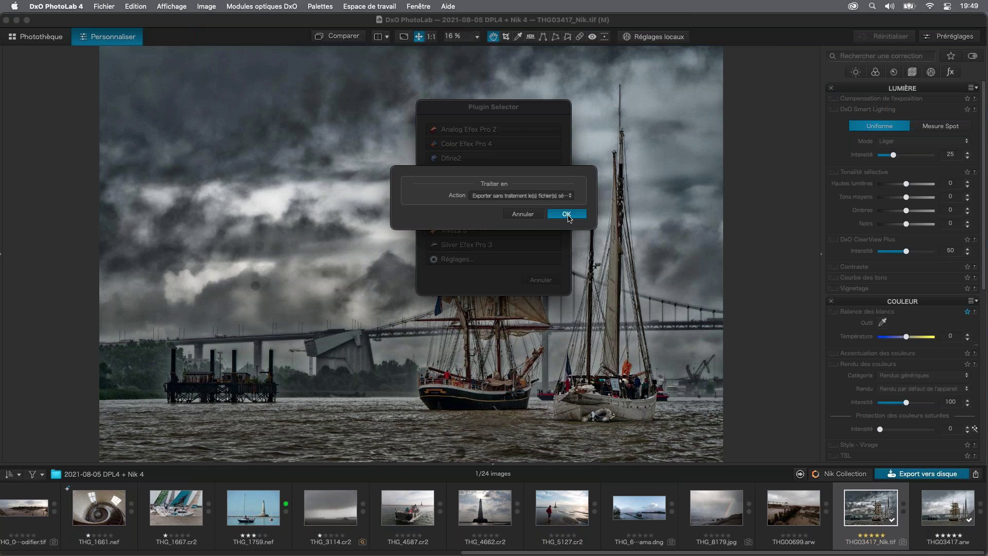
{"action": "left_click", "coordinate": [569, 215]}
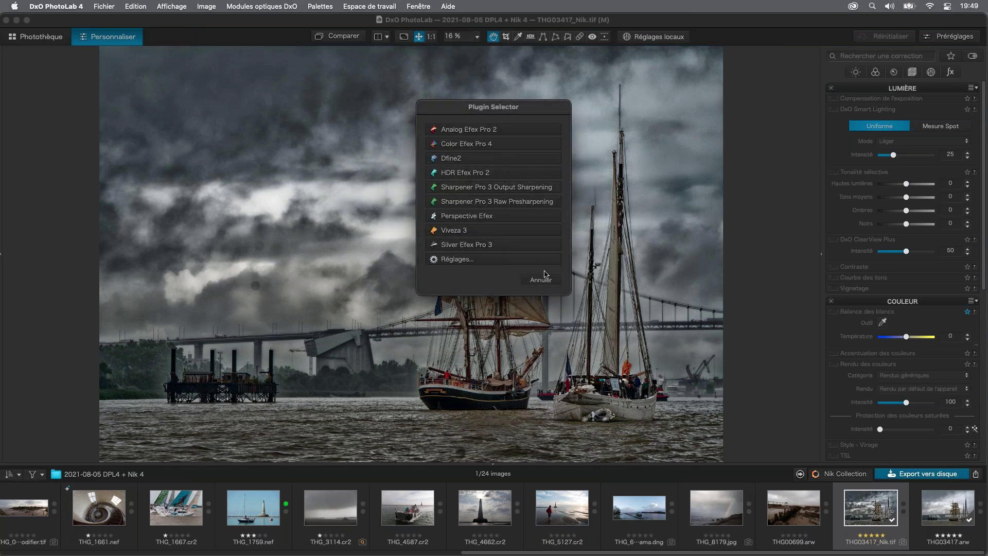
{"action": "key", "text": "Escape"}
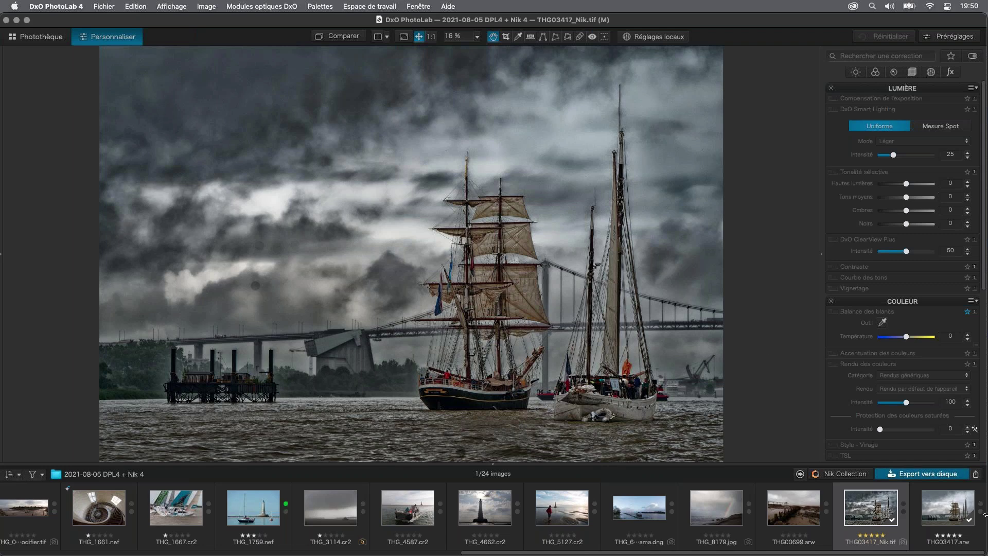
Add a text watermark with the copyright symbol and the photographer's full name to THG03417_Nik.tif.
{"action": "scroll", "coordinate": [900, 388], "scroll_direction": "down", "scroll_amount": 10}
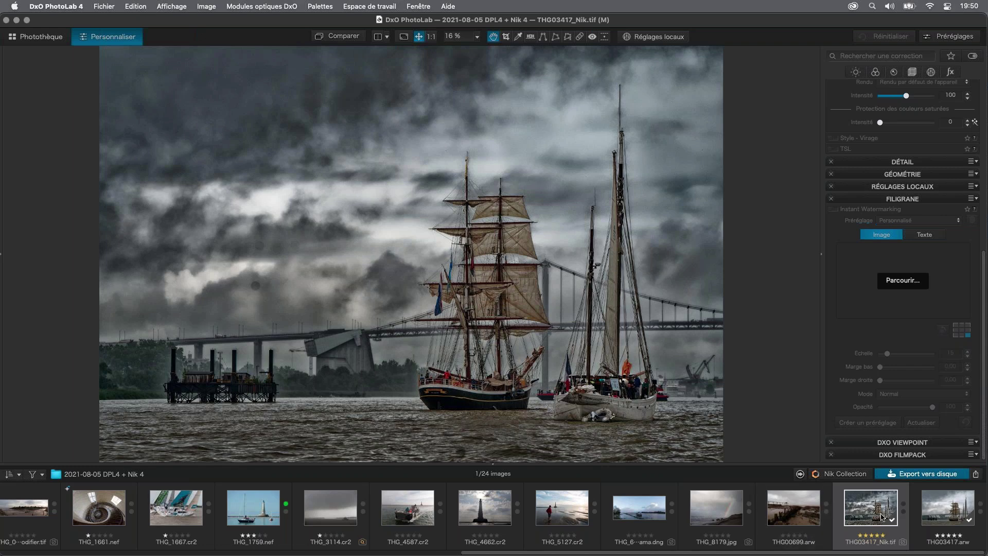
{"action": "left_click", "coordinate": [927, 237]}
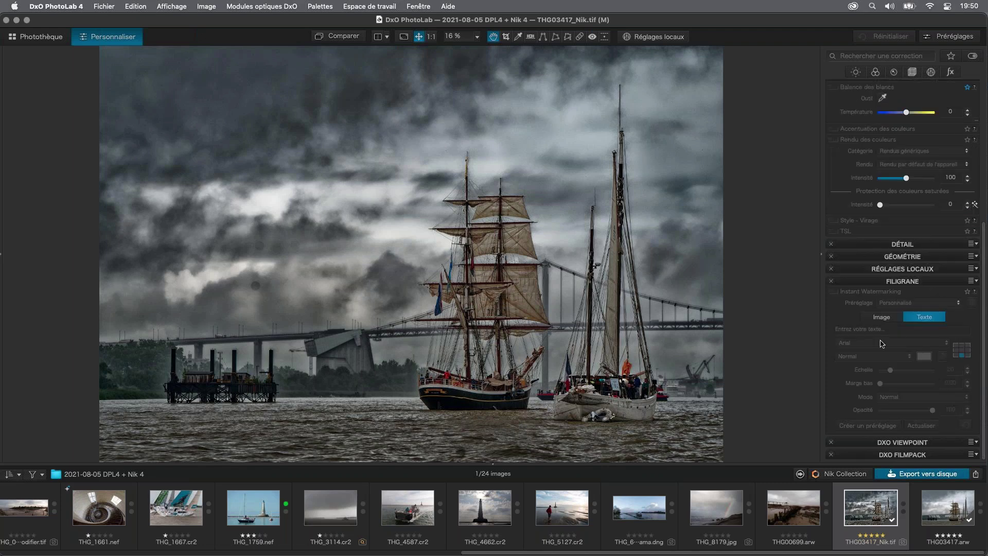
{"action": "left_click", "coordinate": [844, 328]}
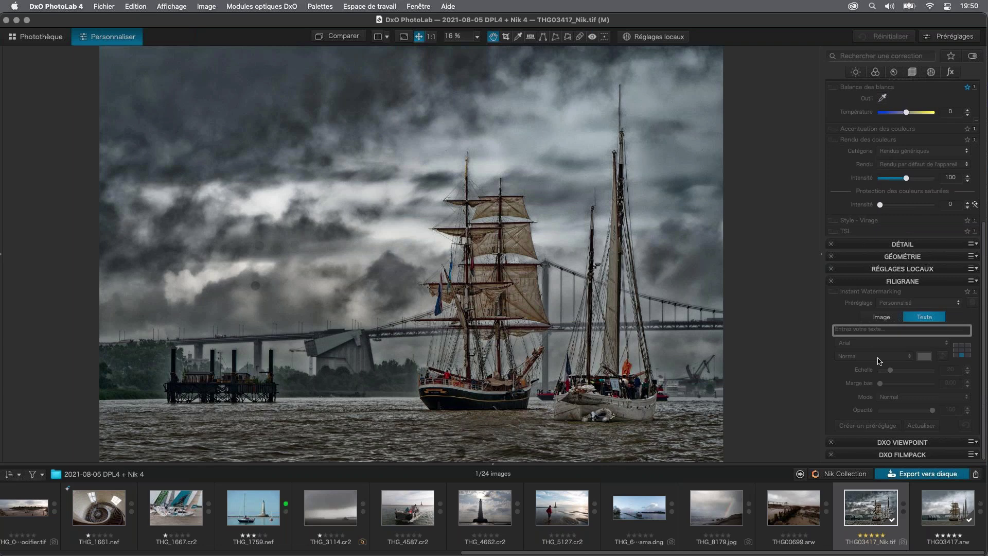
{"action": "type", "text": "© Gilles Theophile"}
{"action": "left_click", "coordinate": [934, 356]}
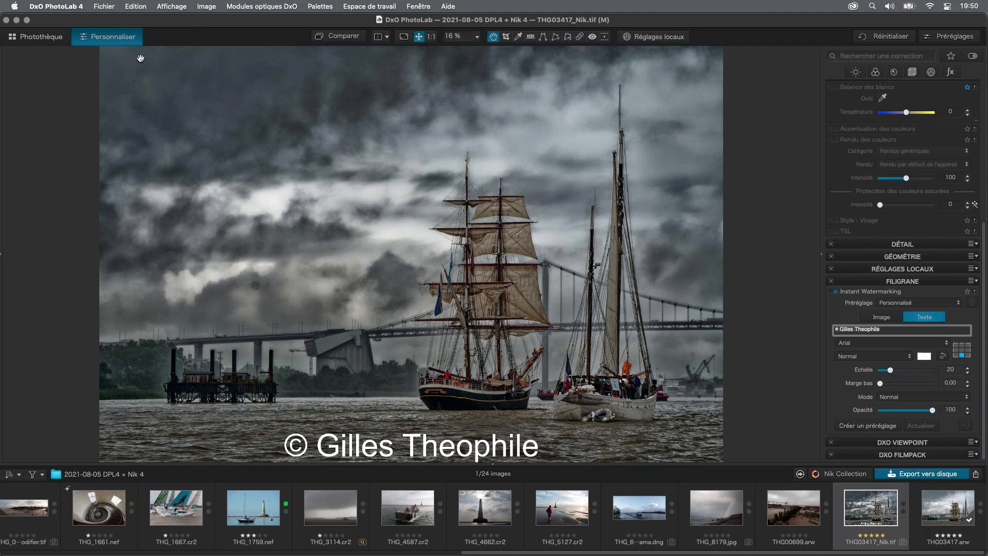
Anchor the watermark in the photo's upper-left corner with scale 4, opacity 33, top margin 8,64 and left margin 11,71.
{"action": "left_click", "coordinate": [956, 346]}
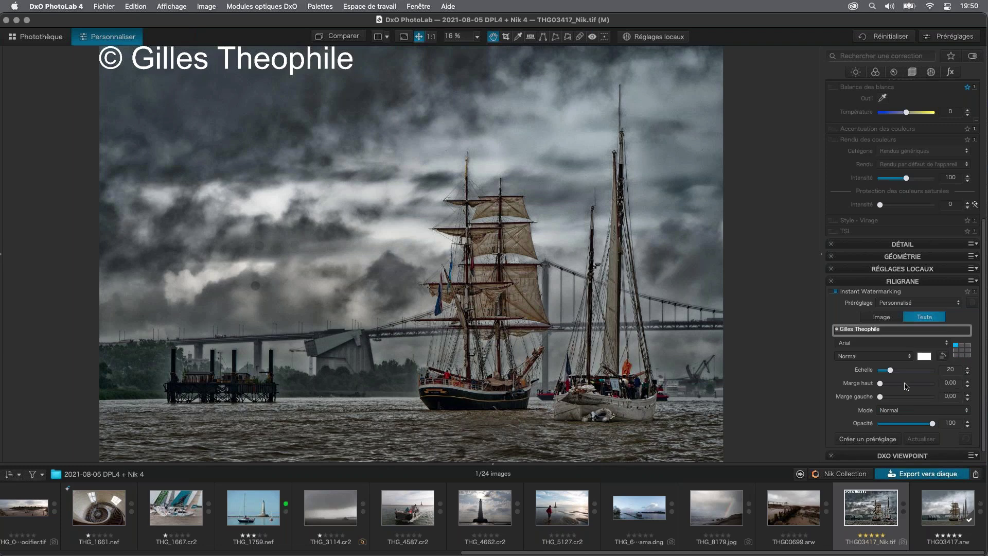
{"action": "left_click", "coordinate": [881, 383]}
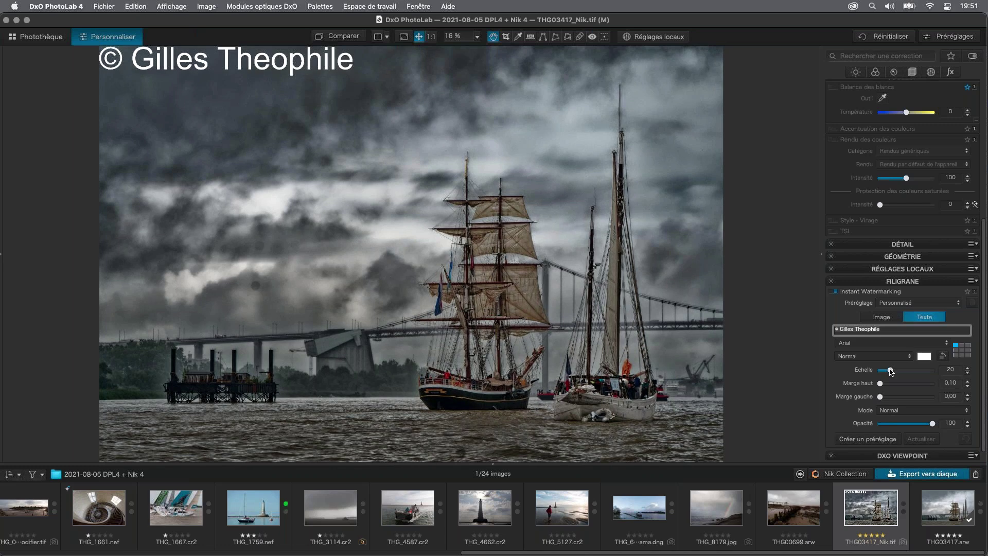
{"action": "left_click_drag", "start_coordinate": [891, 372], "coordinate": [882, 372]}
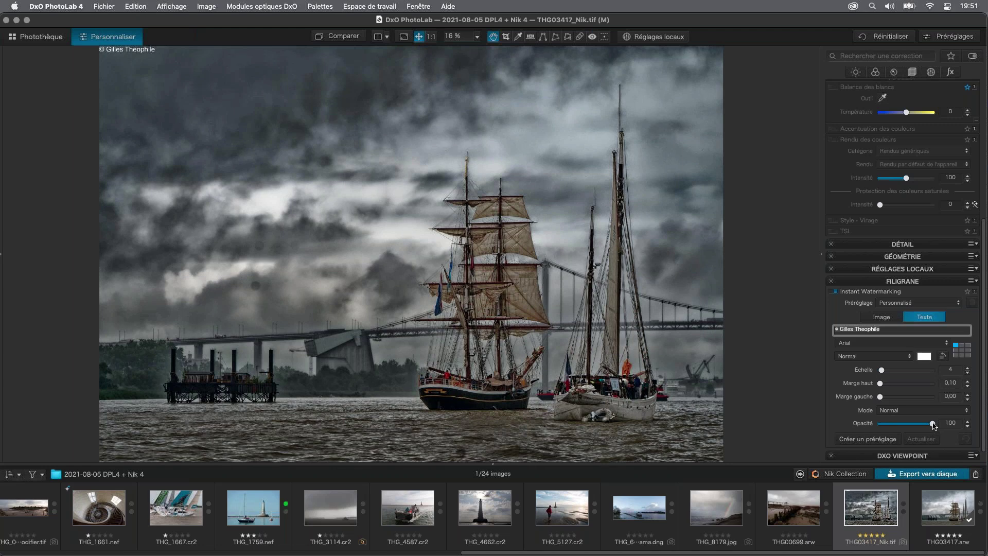
{"action": "left_click_drag", "start_coordinate": [933, 425], "coordinate": [897, 425]}
{"action": "mouse_move", "coordinate": [881, 386]}
{"action": "left_mouse_down"}
{"action": "mouse_move", "coordinate": [888, 401]}
{"action": "mouse_move", "coordinate": [885, 385]}
{"action": "left_mouse_up"}
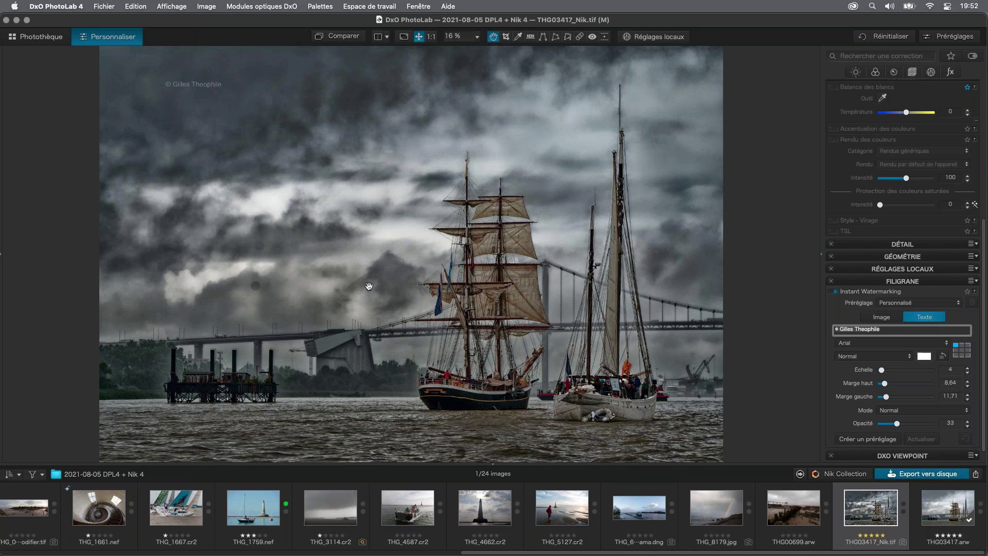
View the export-to-disk options for the watermarked TIFF and close them without exporting.
{"action": "left_click", "coordinate": [911, 474]}
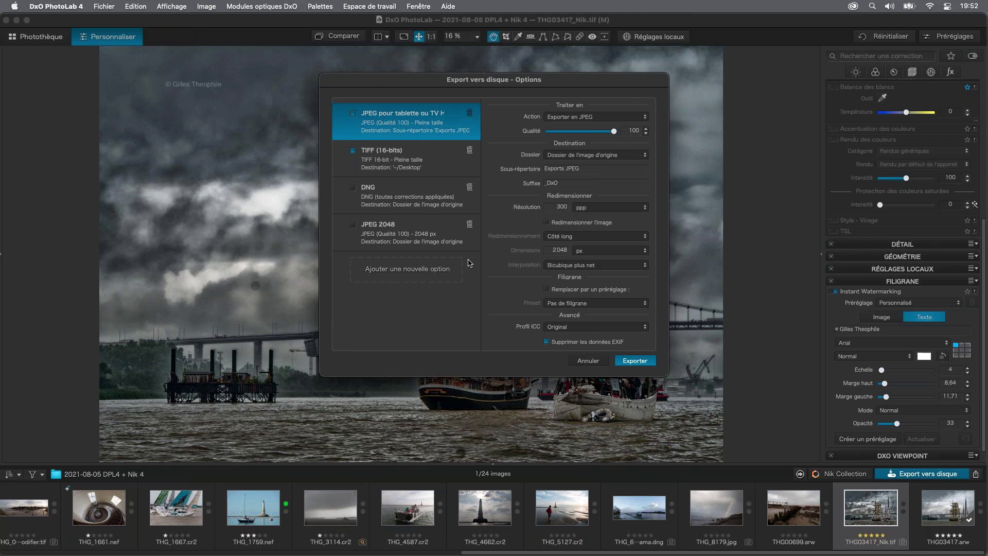
{"action": "left_click", "coordinate": [596, 362]}
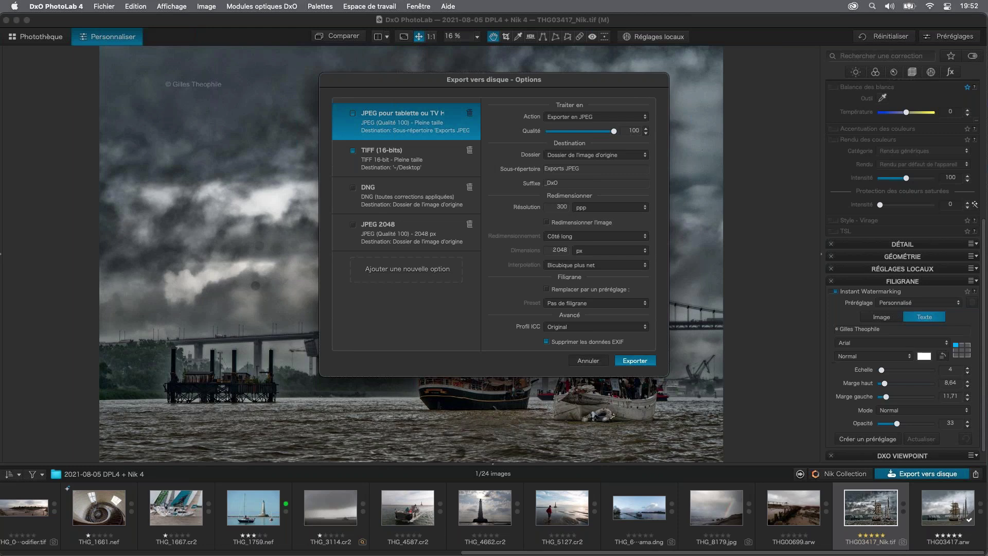